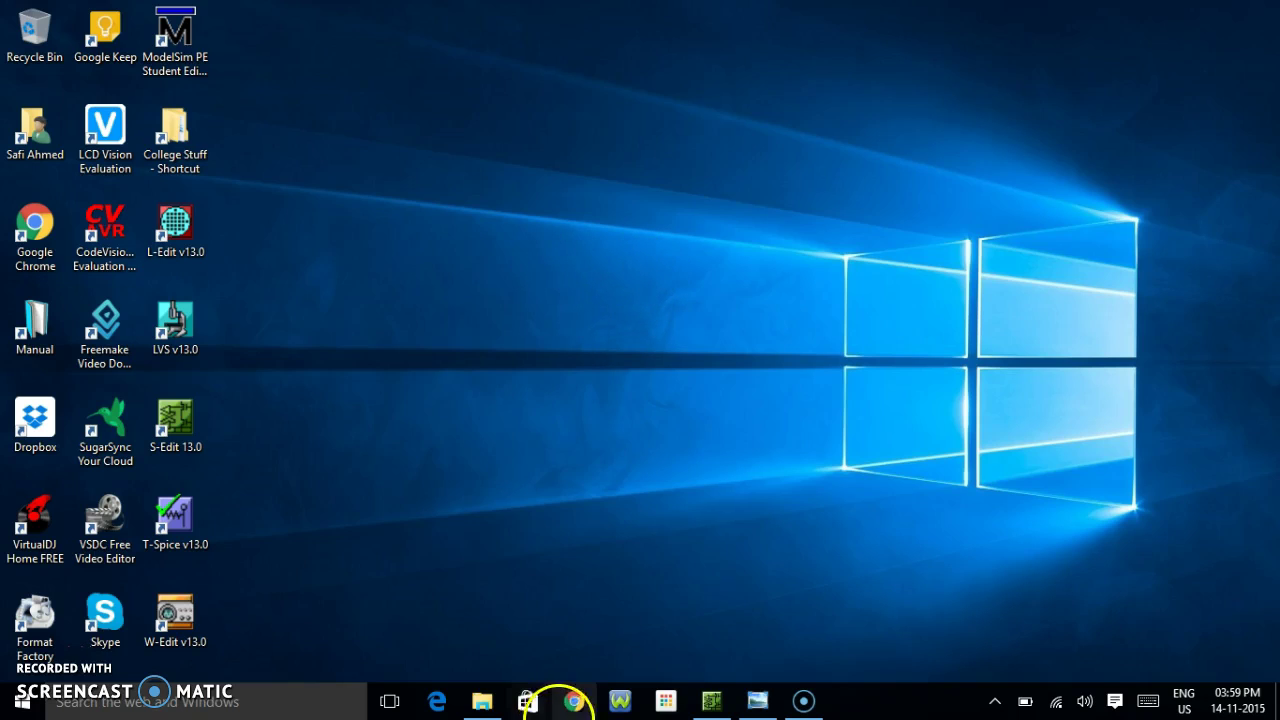
Open the photo of the hand-drawn decoder schematic and examine its transistor arrangement, gate inputs, VDD and GND connections.
left_click(757, 701)
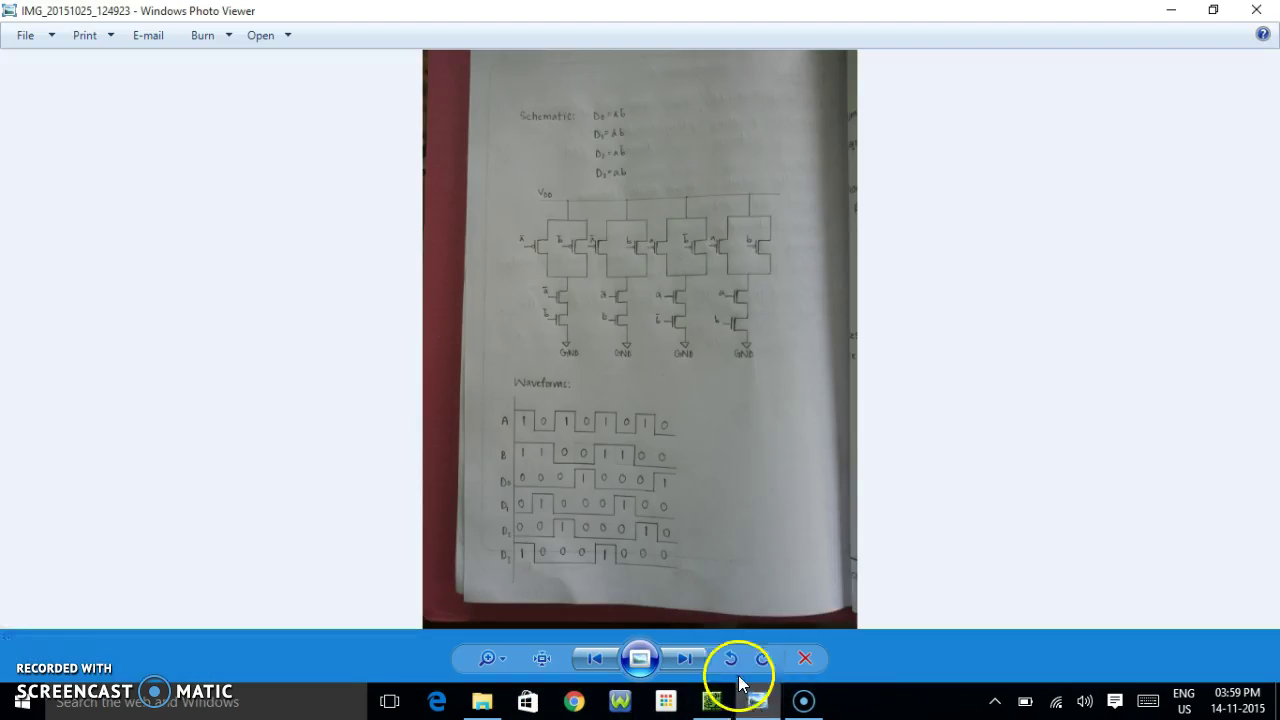
scroll(634, 277, "up", 1)
scroll(634, 277, "up", 2)
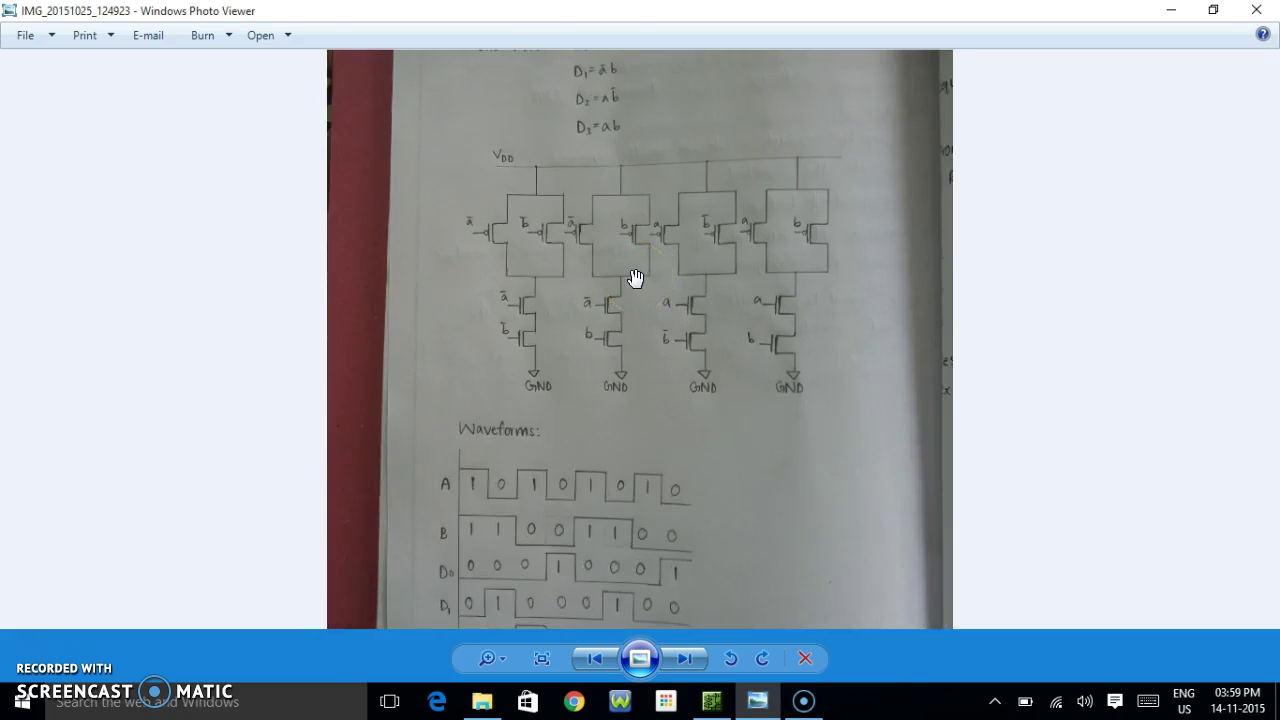
left_click_drag(634, 277, 603, 277)
scroll(641, 340, "up", 1)
scroll(680, 271, "up", 1)
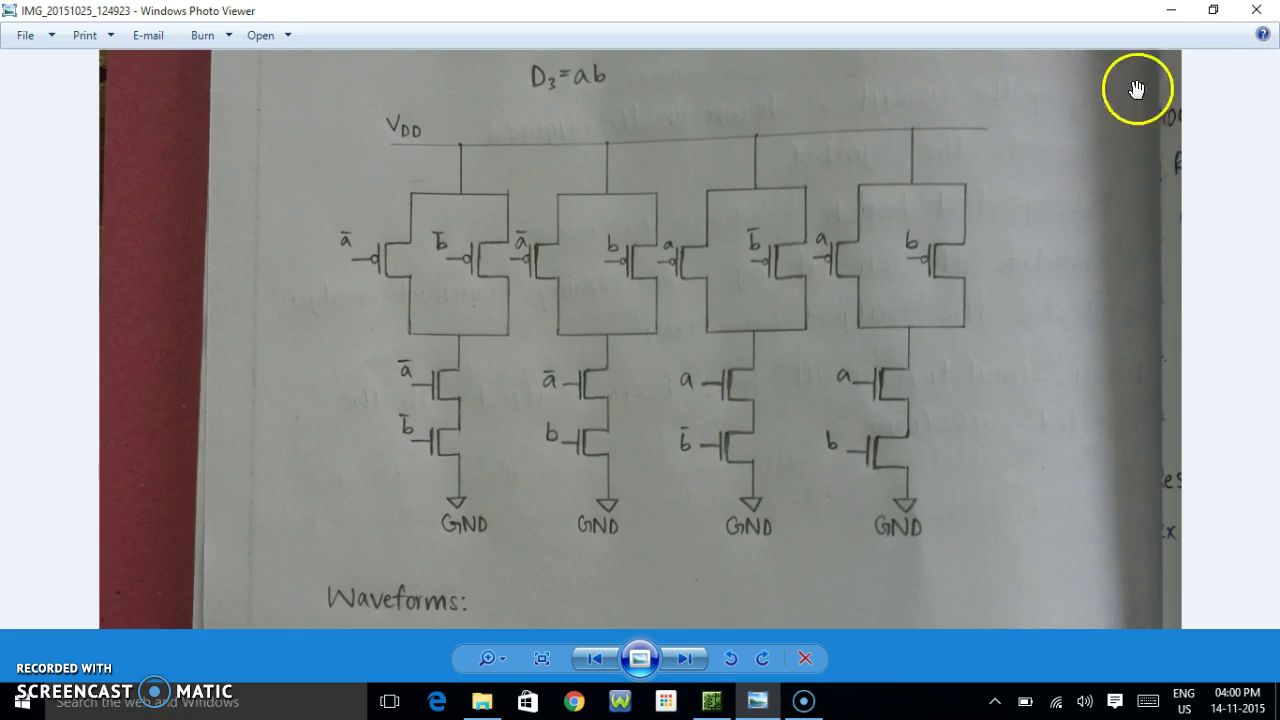
left_click(1186, 12)
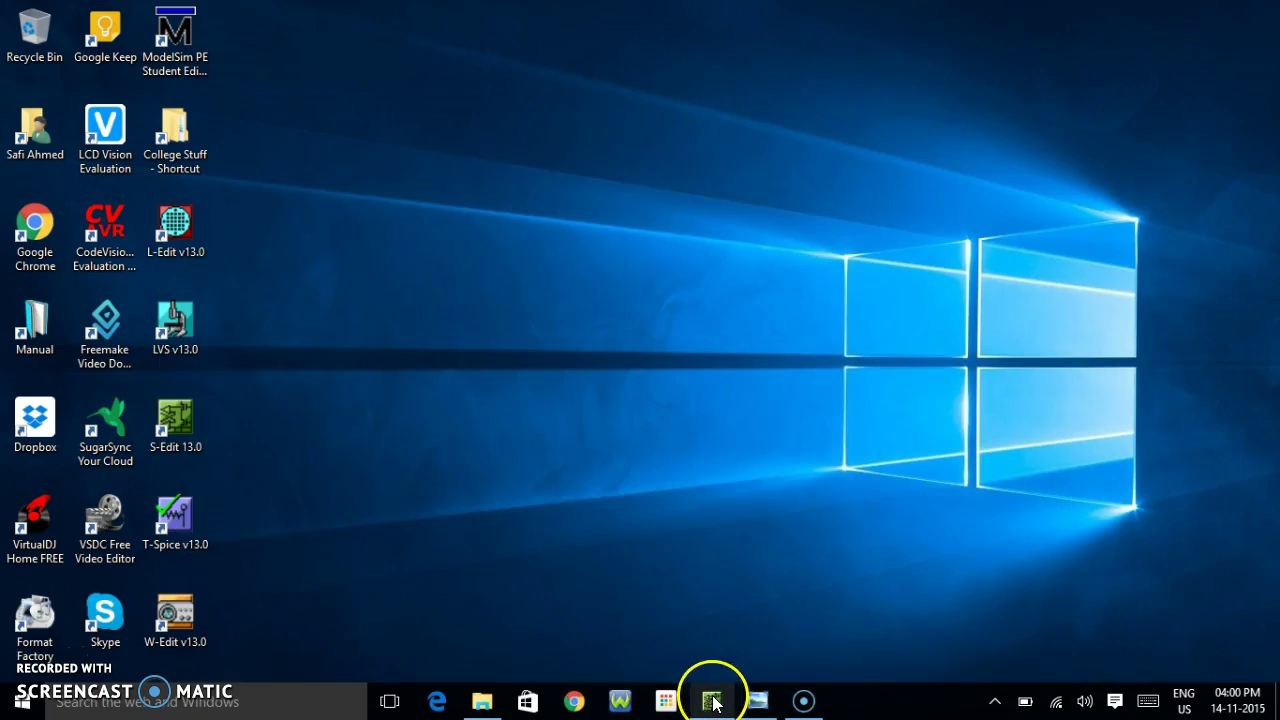
Switch to S-Edit and start creating a new design.
left_click(711, 700)
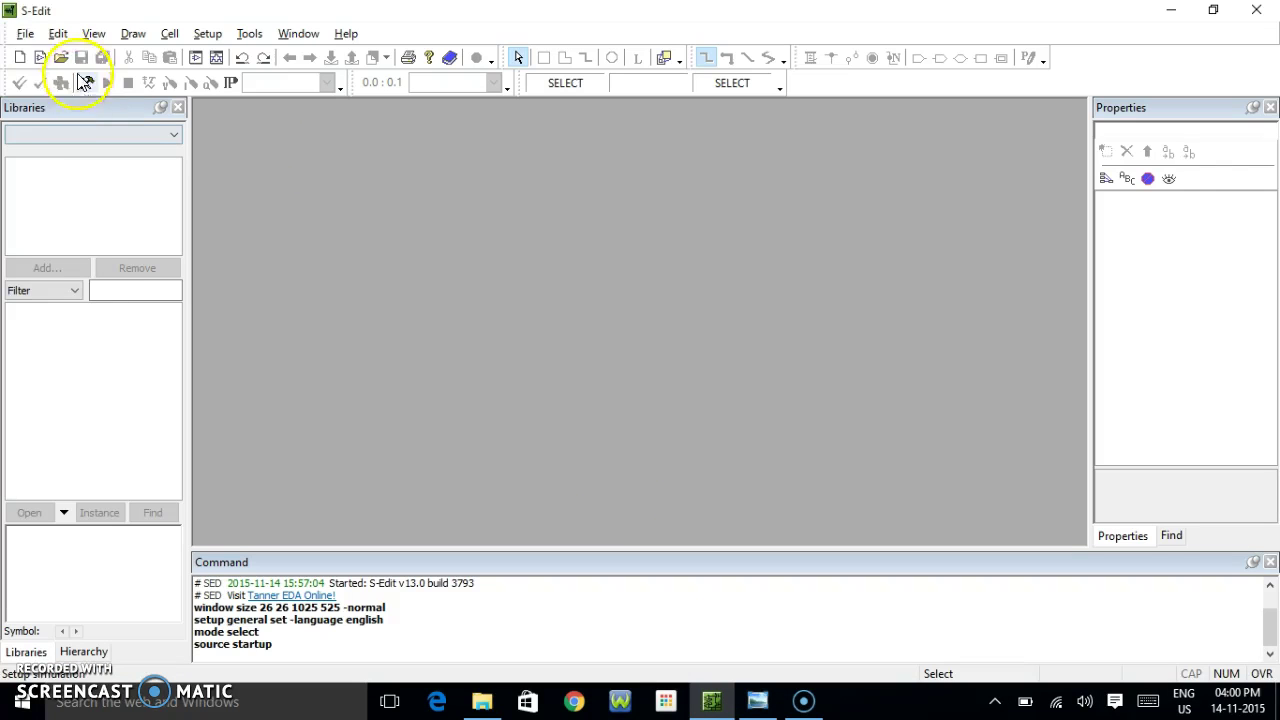
left_click(22, 33)
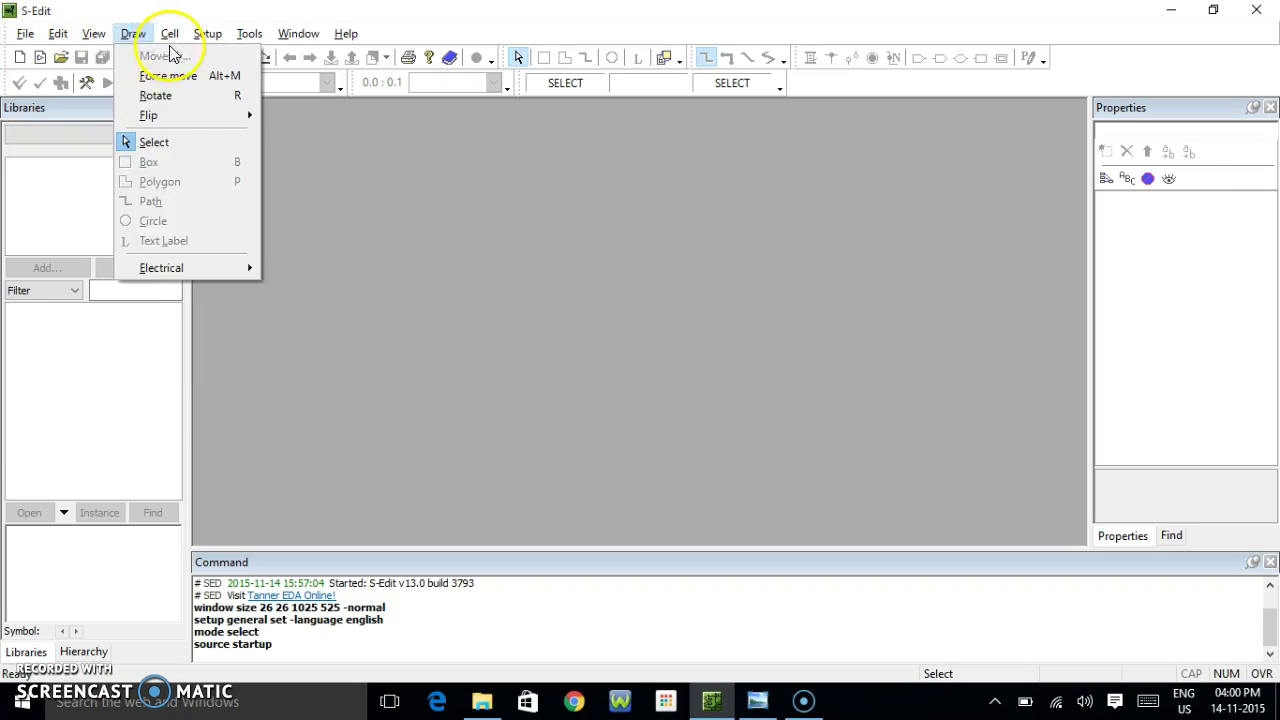
mouse_move(175, 45)
left_click(25, 34)
mouse_move(45, 58)
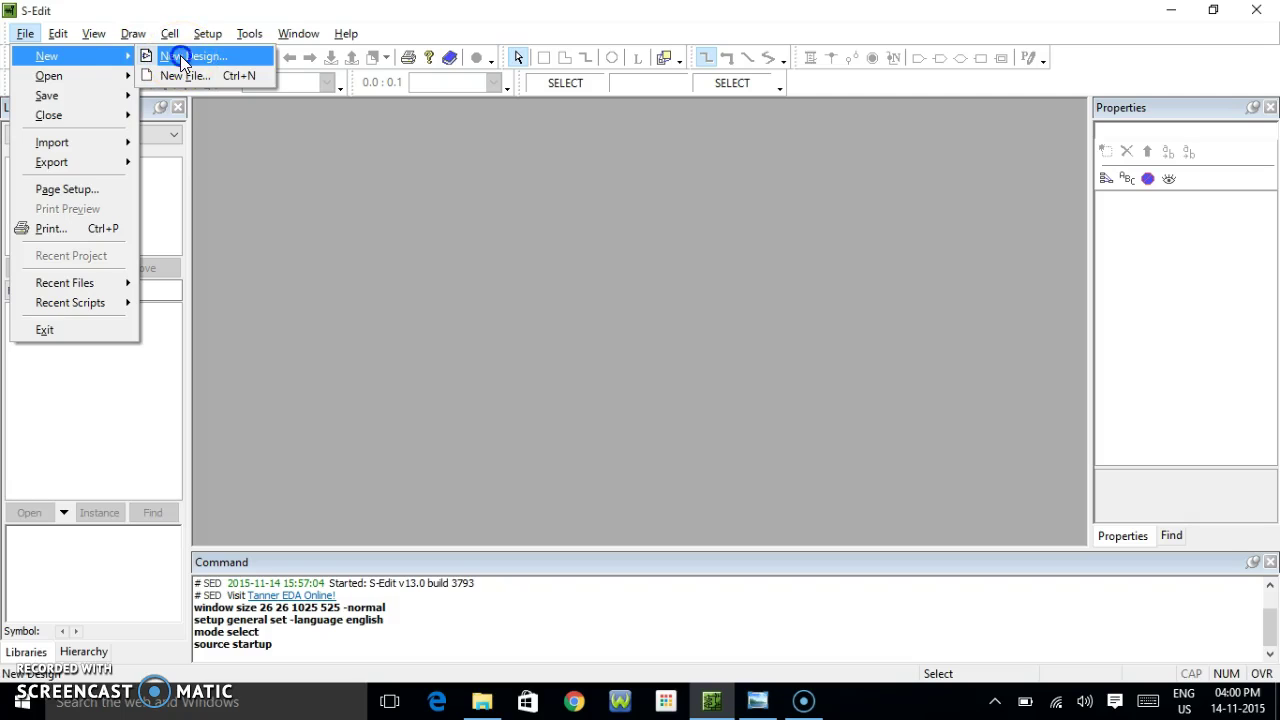
left_click(181, 60)
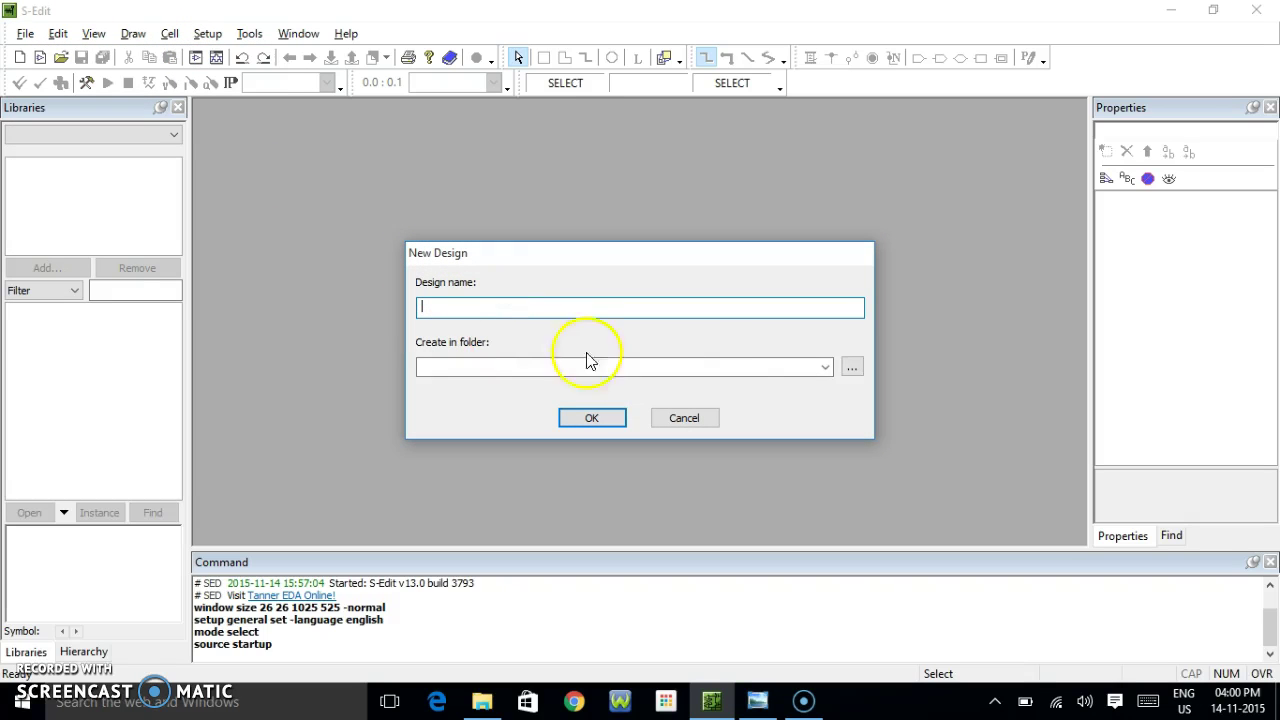
Create the design with the name decoder in the folder S:\Tanner Tools files.
left_click(852, 367)
left_click(540, 358)
scroll(674, 363, "down", 5)
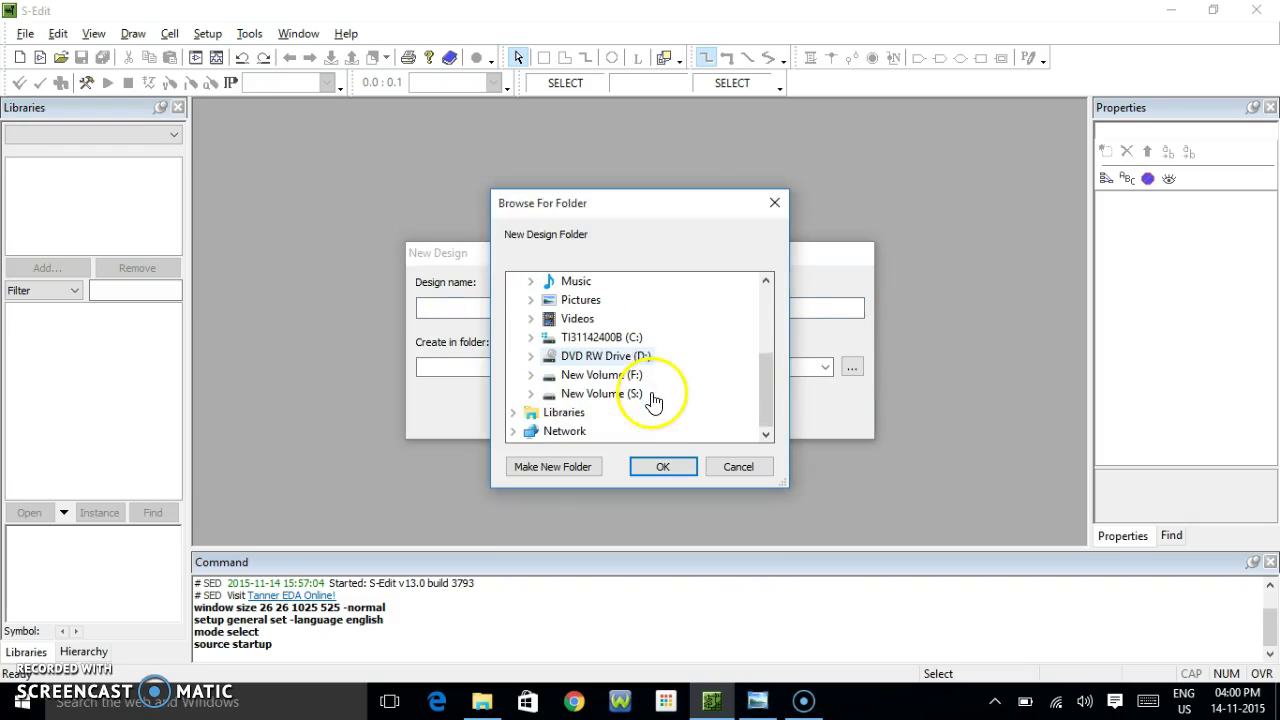
double_click(605, 394)
left_click(617, 431)
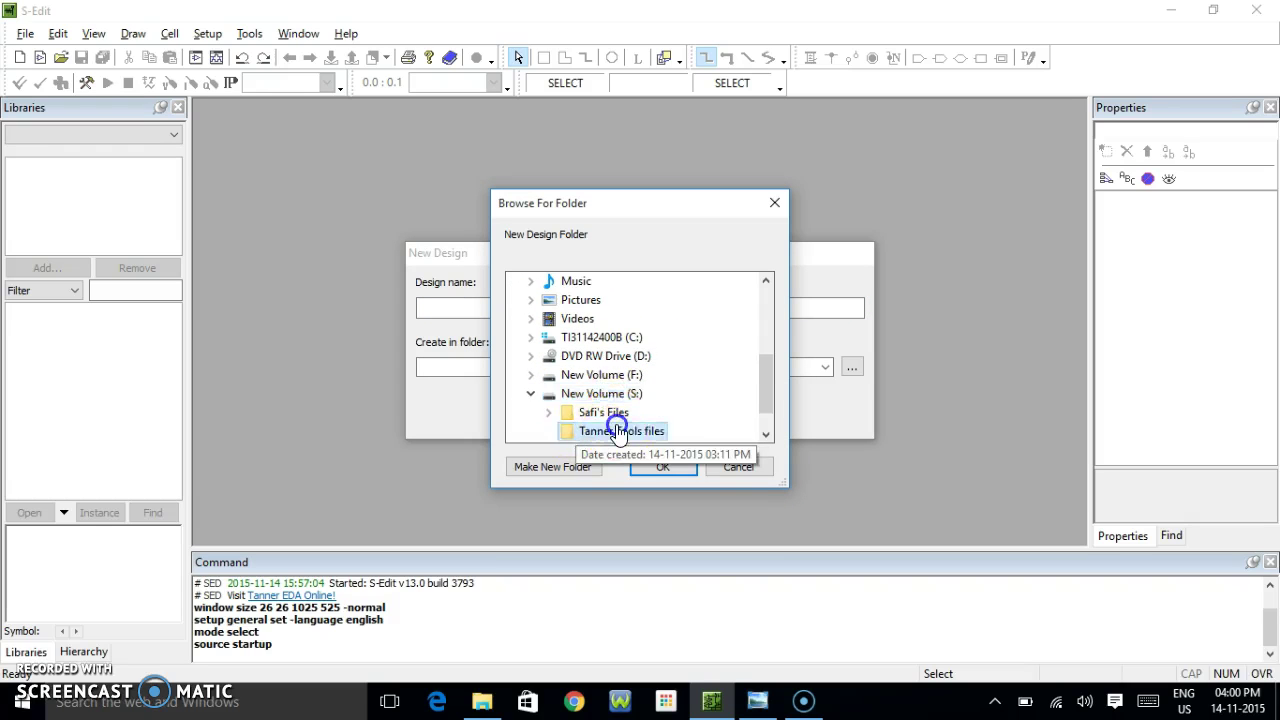
left_click(617, 431)
left_click(660, 468)
left_click(513, 311)
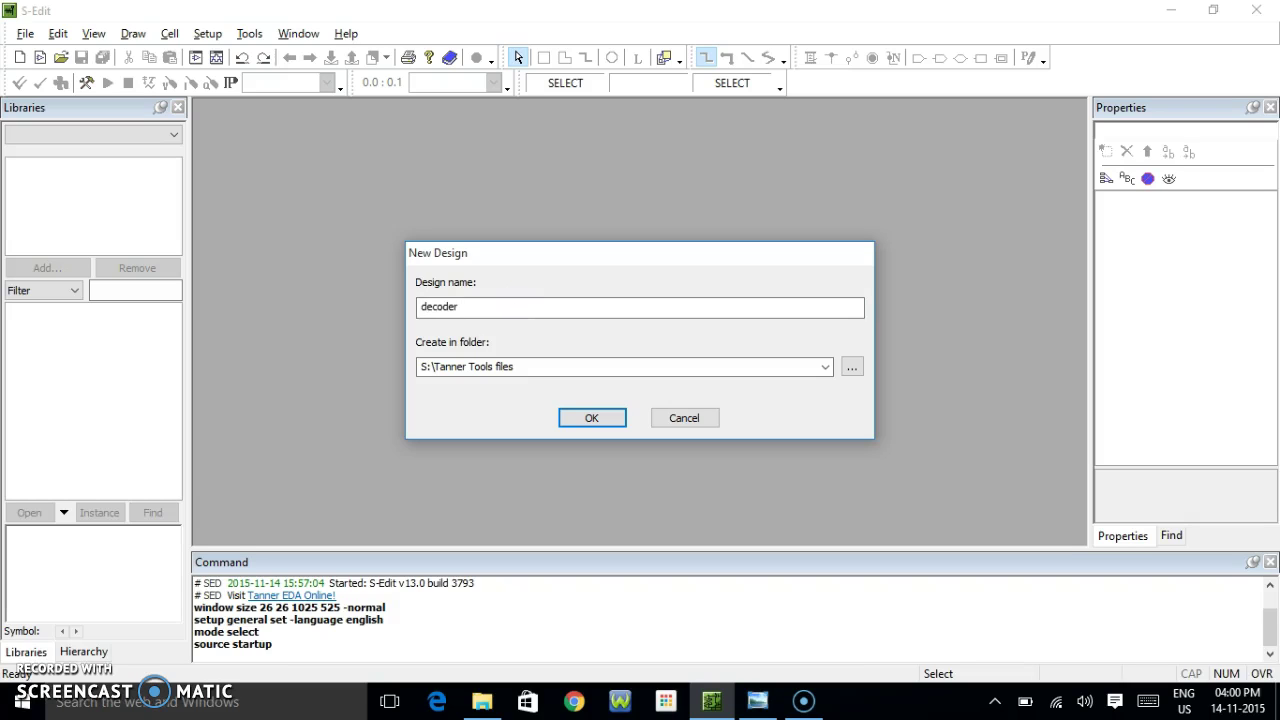
left_click(590, 417)
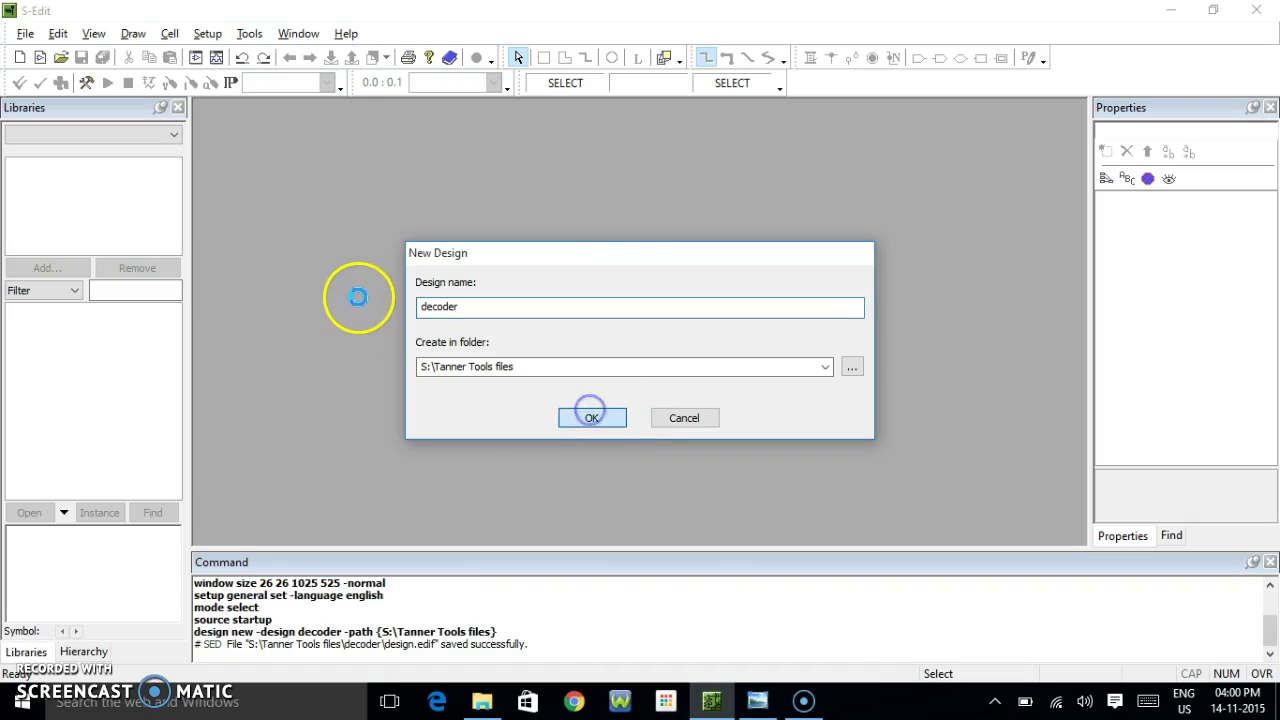
Add the All design file from the All folder in Documents\Tanner Tools\Libraries as a library of the decoder design.
left_click(37, 134)
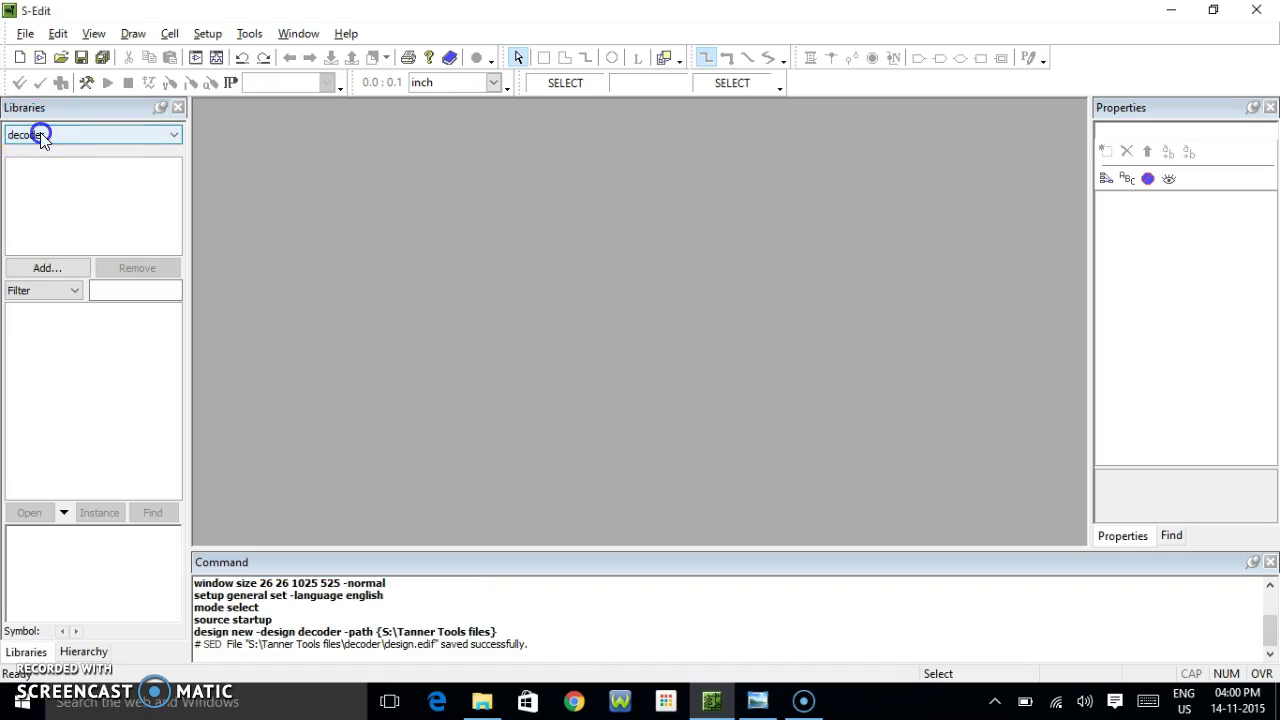
left_click(66, 172)
left_click(48, 268)
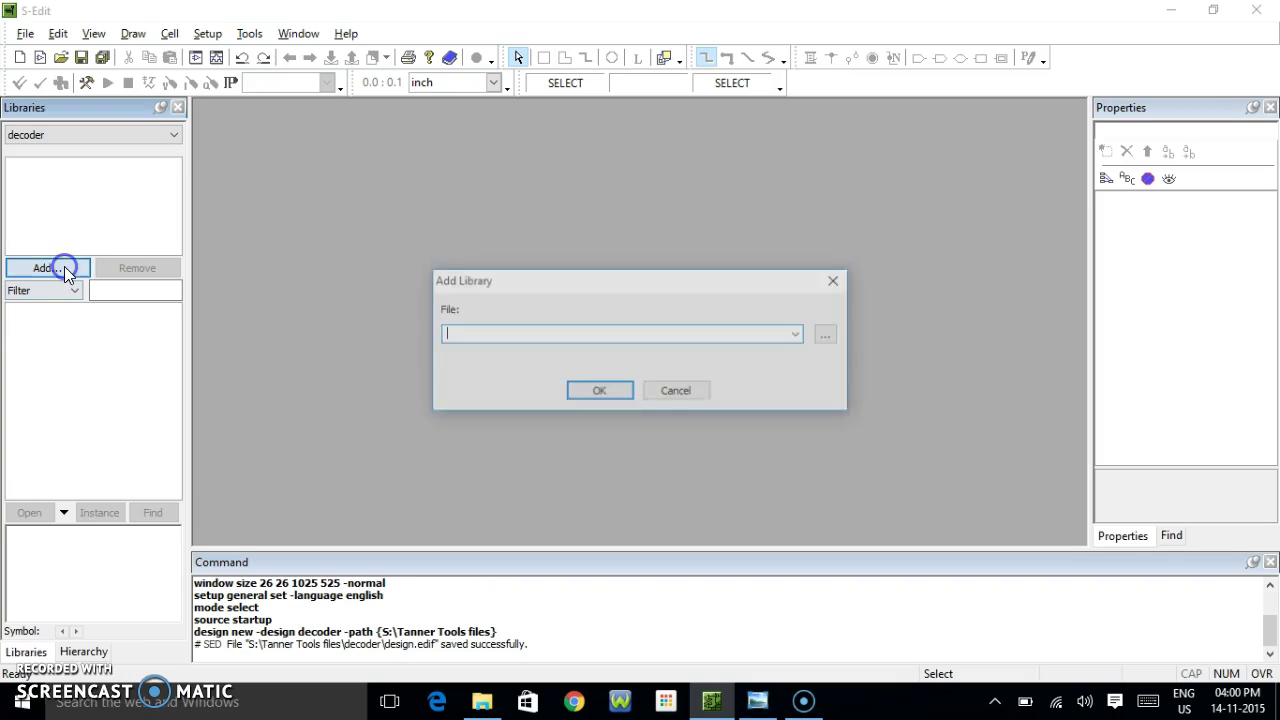
left_click(822, 334)
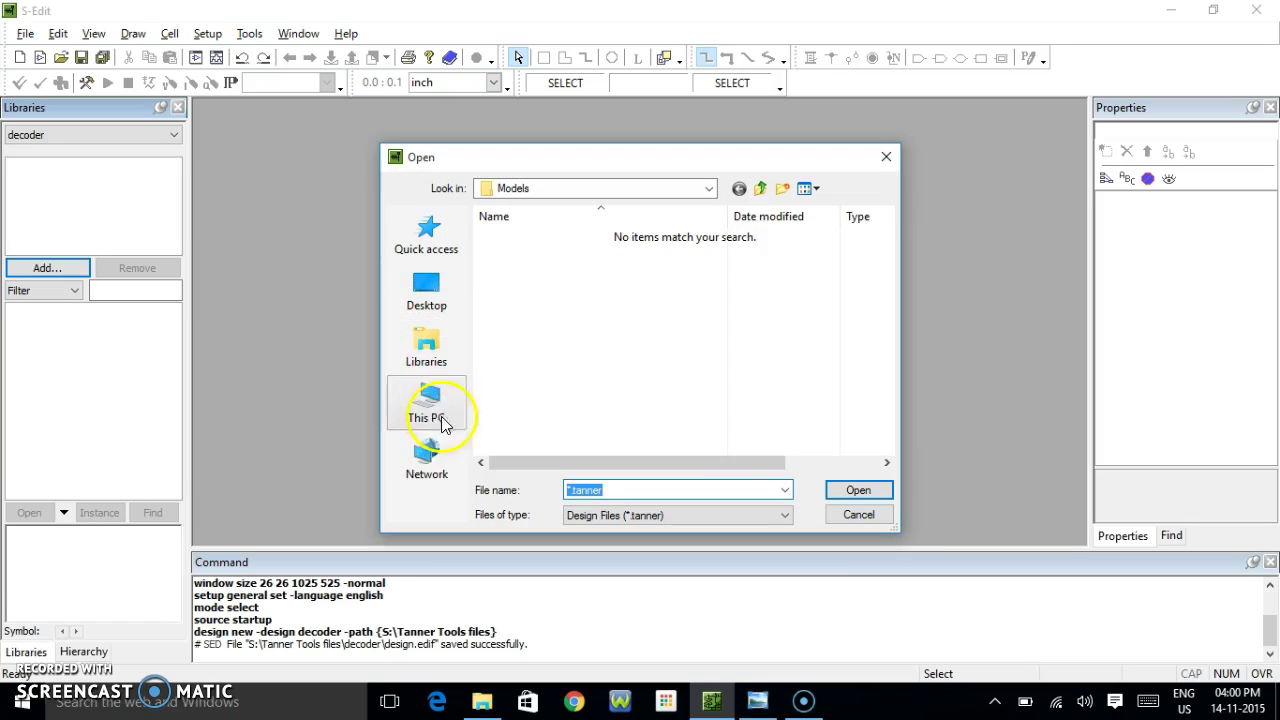
left_click(708, 192)
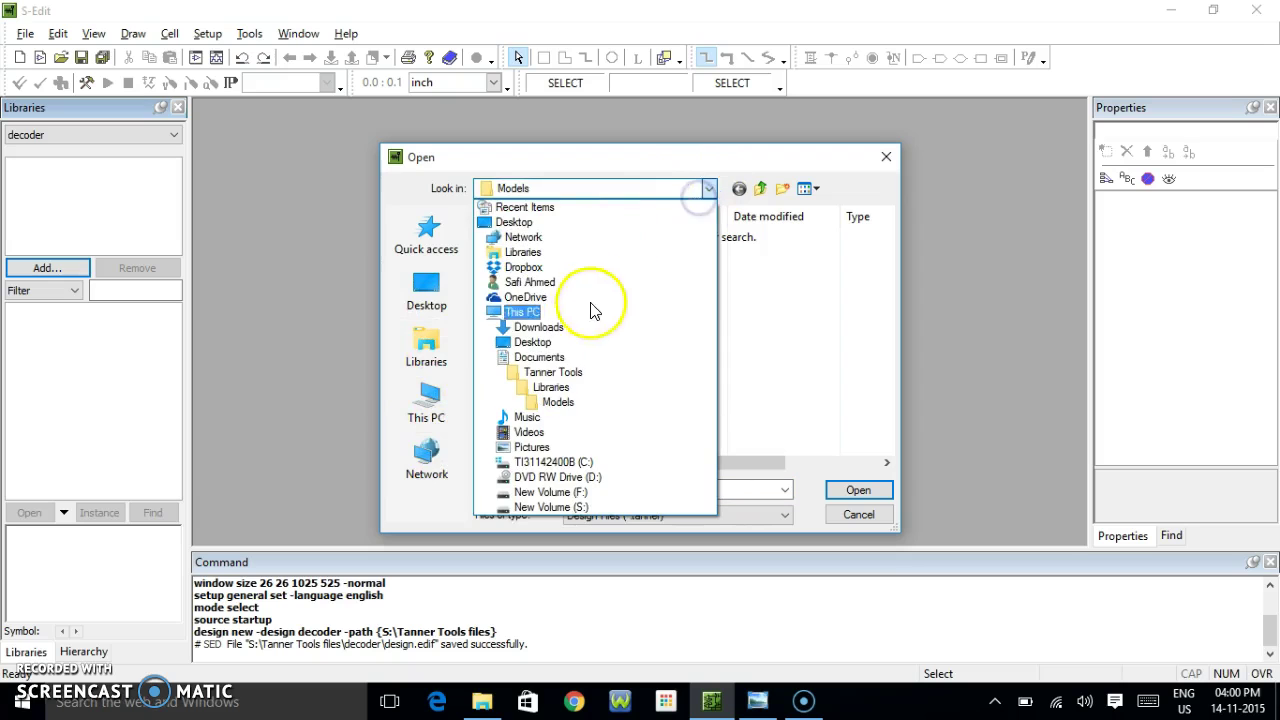
left_click(549, 356)
double_click(540, 362)
double_click(527, 271)
double_click(525, 240)
left_click(525, 254)
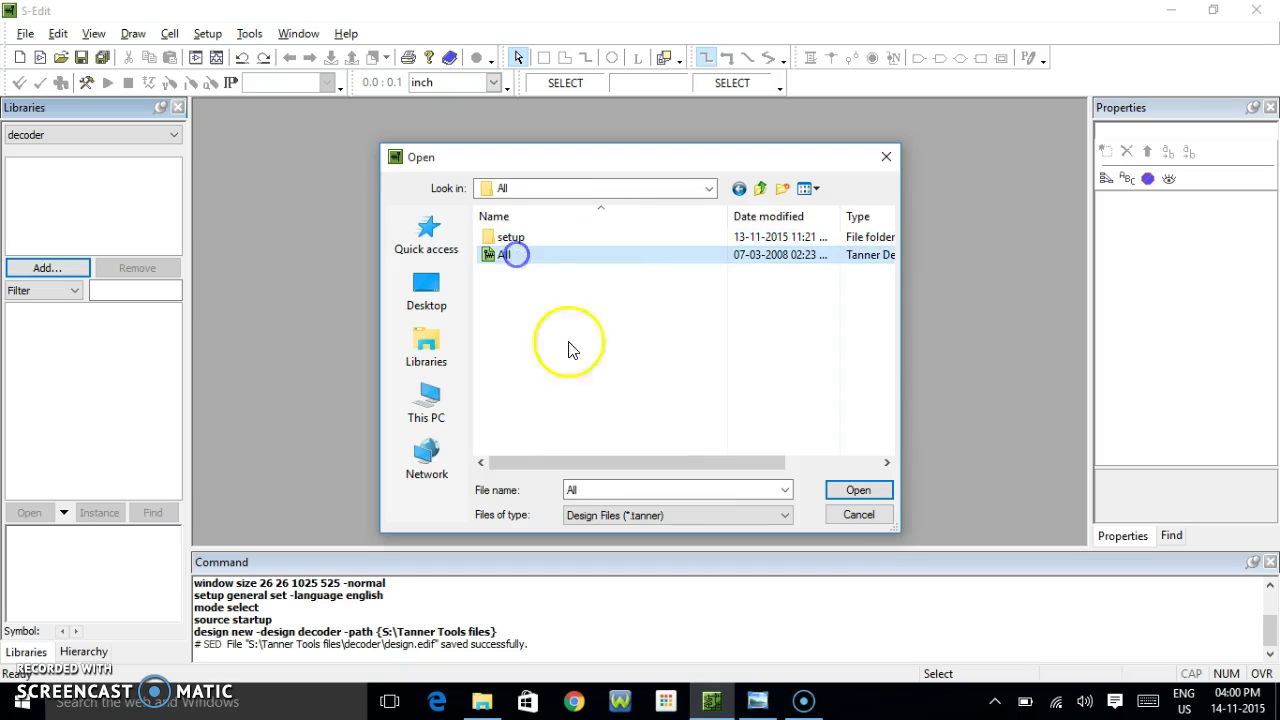
left_click(858, 490)
left_click(599, 391)
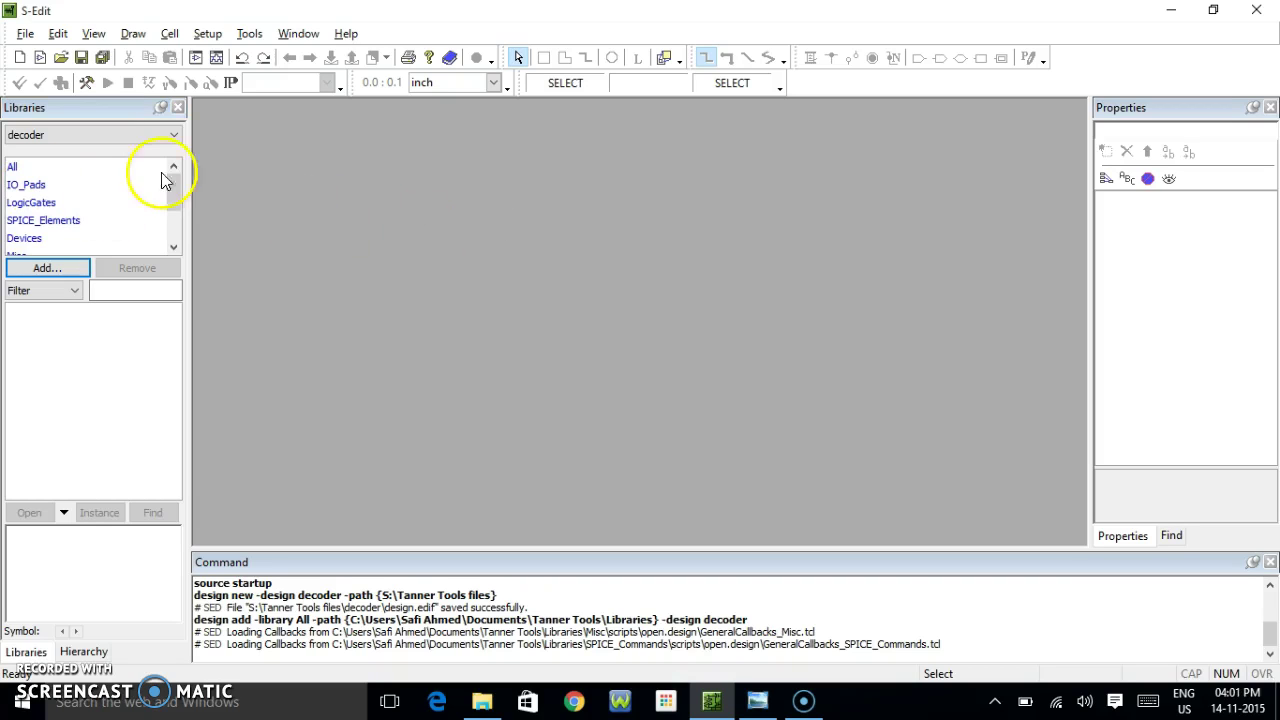
Create a schematic view view0 for Cell0 in the decoder design and maximize its drawing window.
left_click(166, 34)
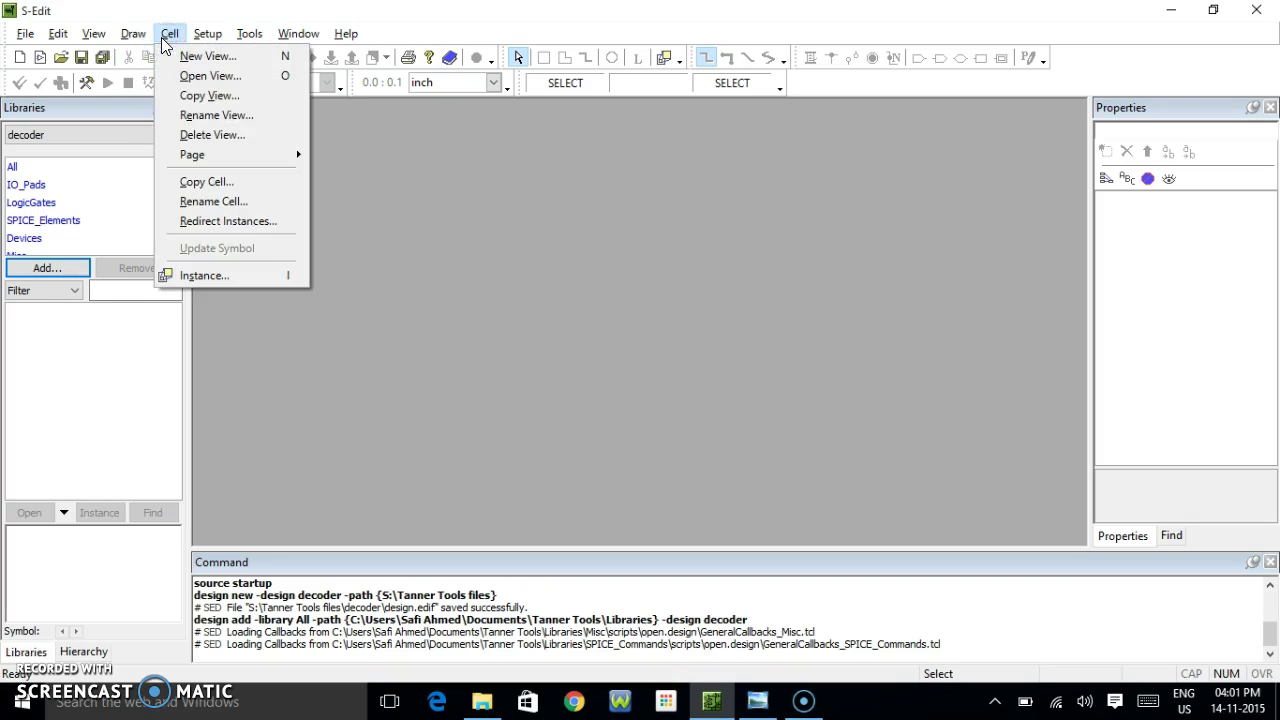
left_click(212, 56)
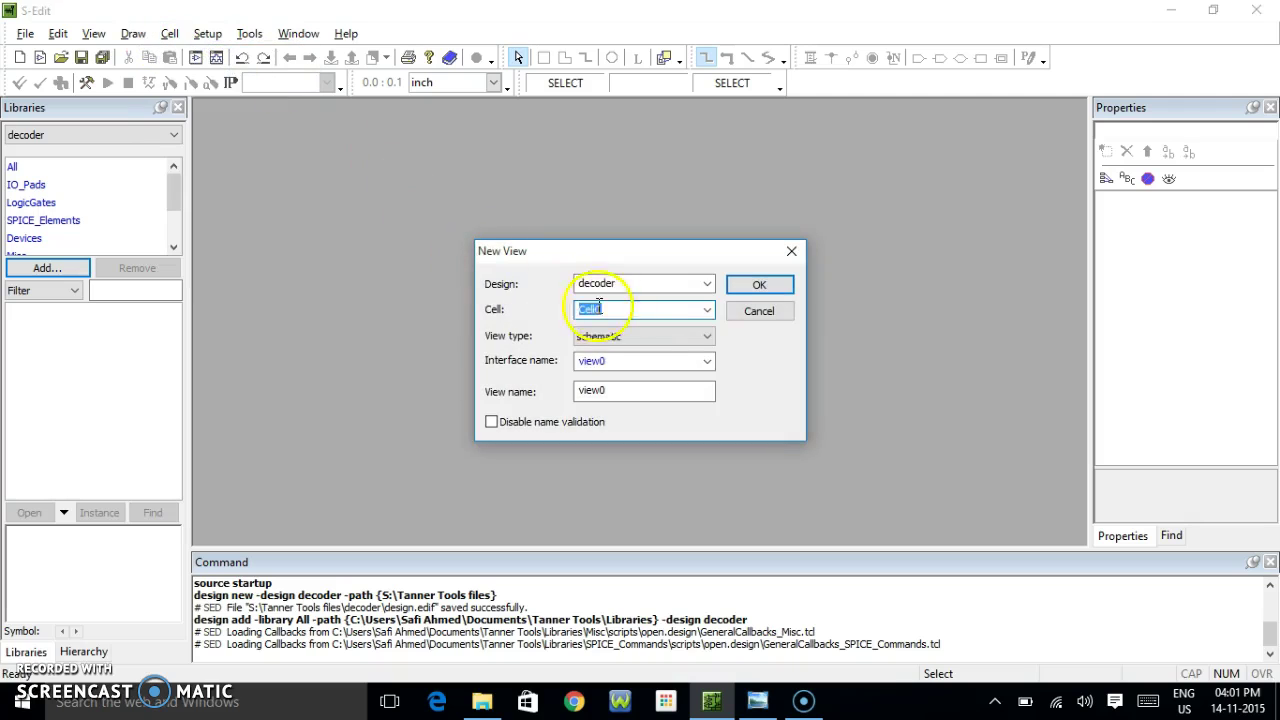
left_click(710, 337)
left_click(643, 367)
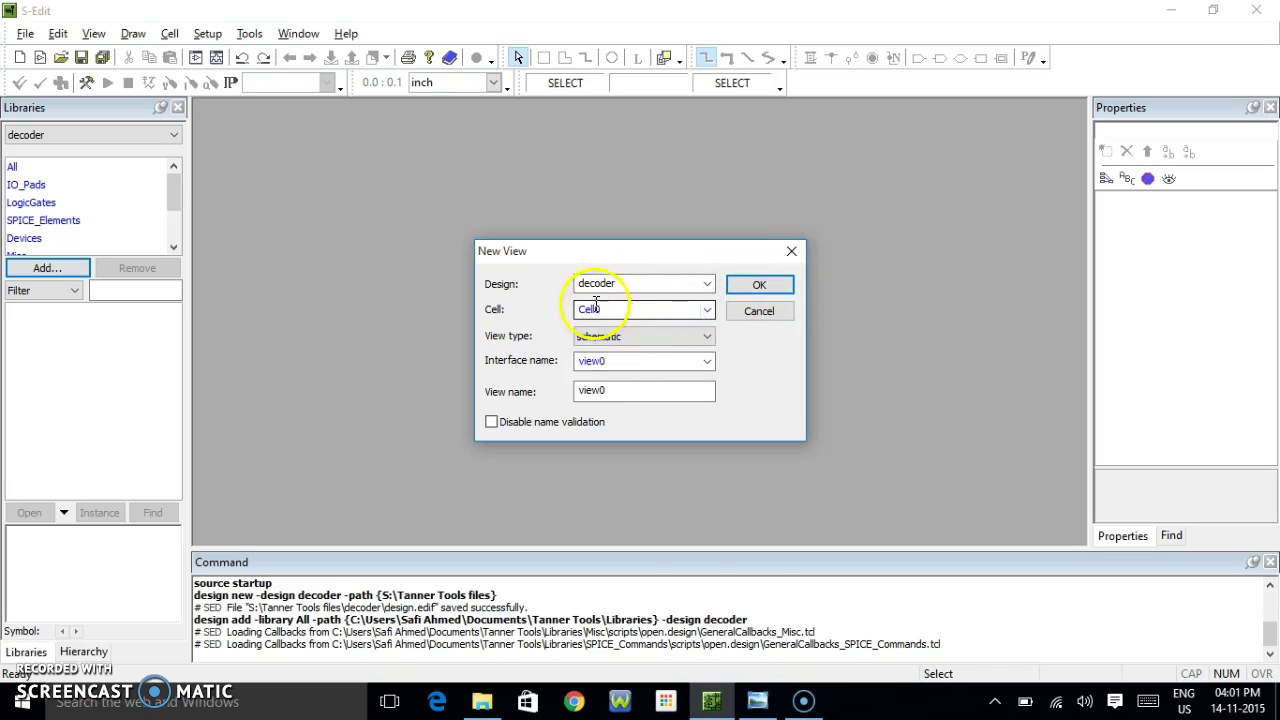
left_click(737, 284)
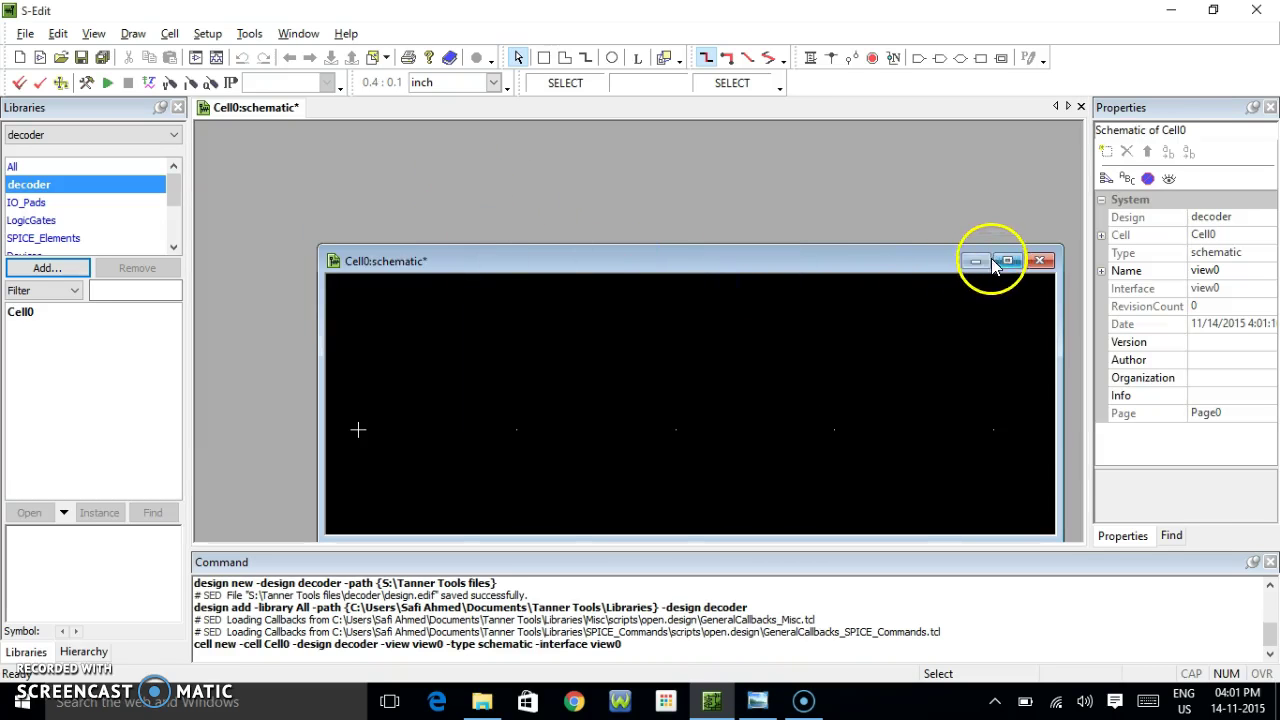
left_click(1008, 261)
scroll(582, 301, "down", 1)
scroll(582, 301, "down", 1)
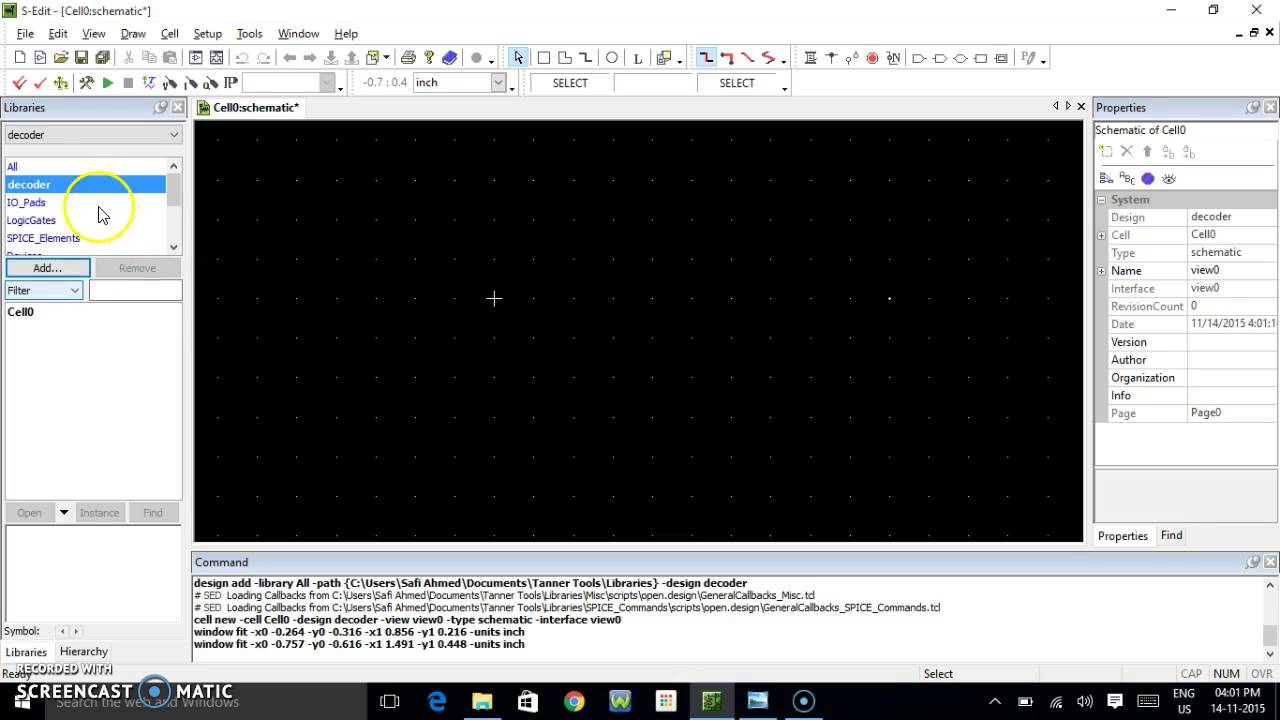
Place one PMOS instance from the Devices library with the PMOS4 interface in the upper middle of the schematic.
left_click_drag(176, 196, 170, 231)
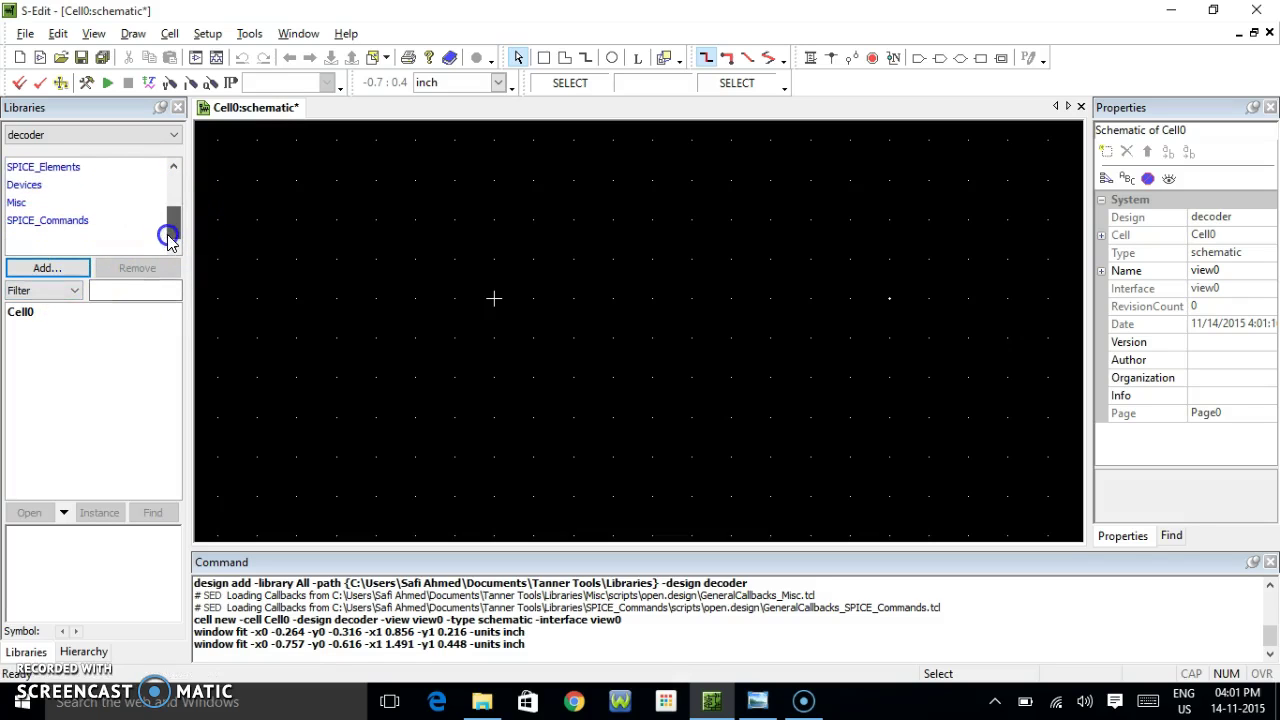
left_click(23, 185)
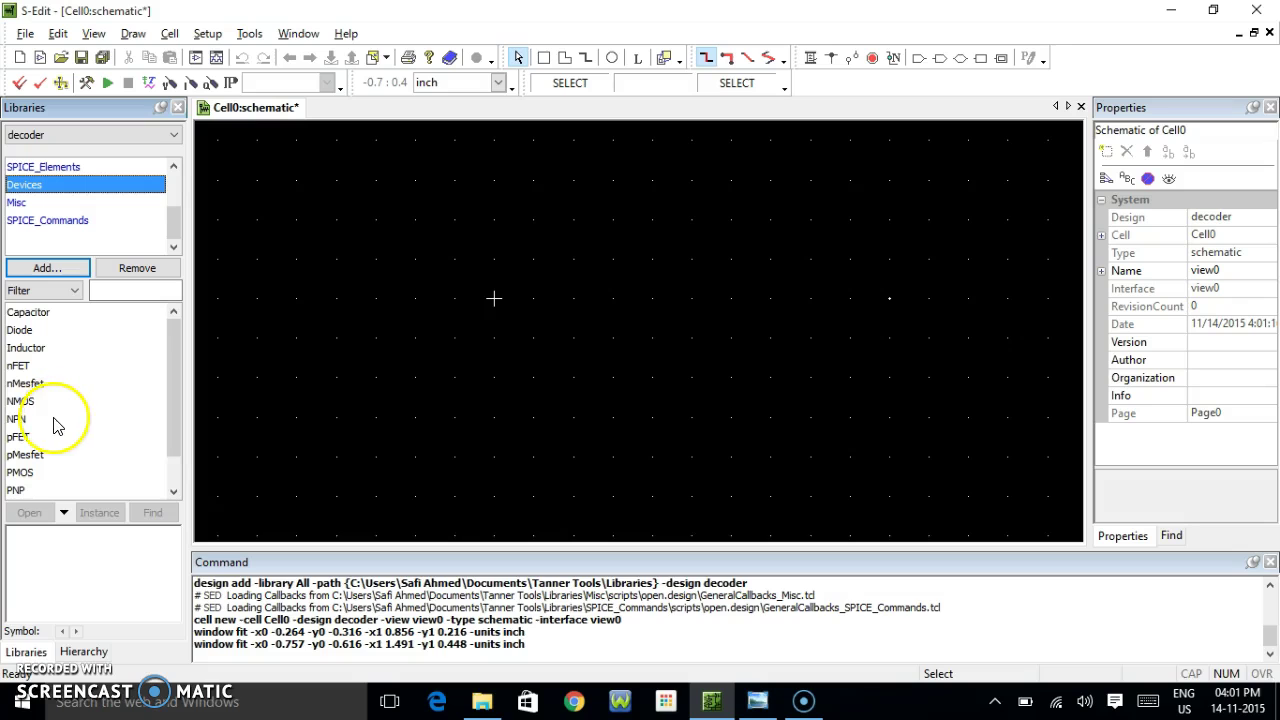
left_click(20, 472)
left_click(96, 513)
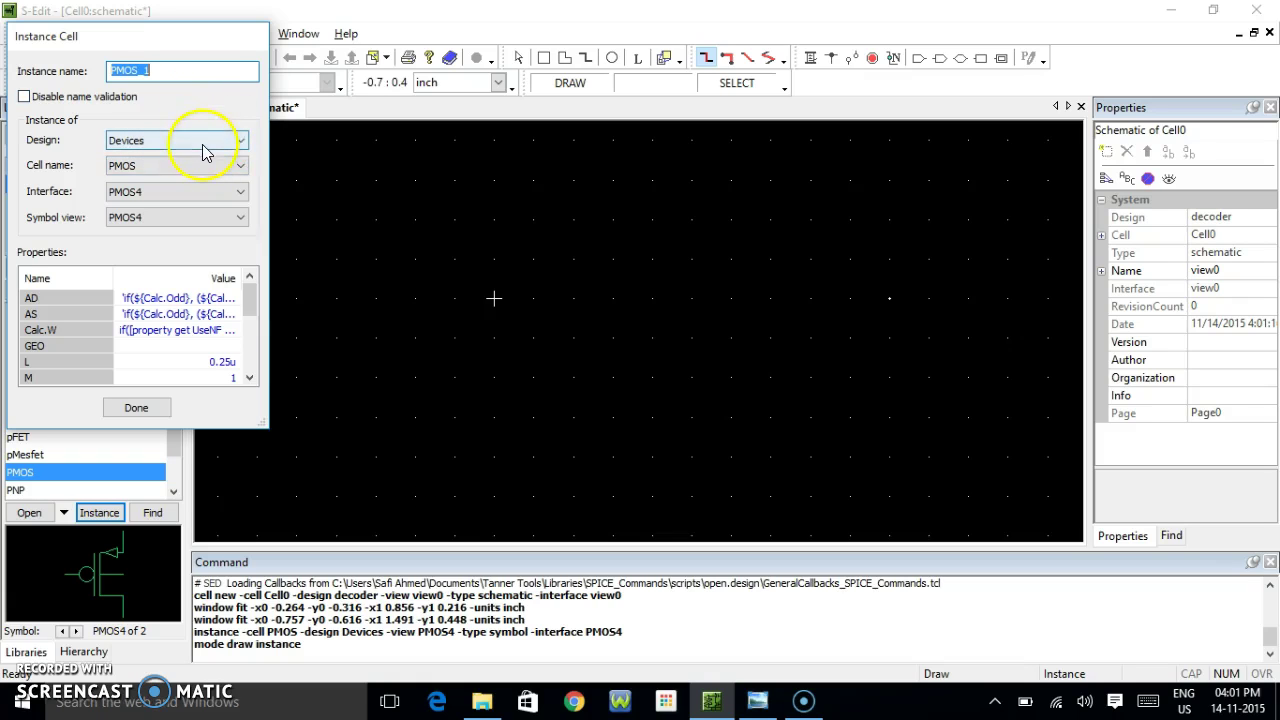
left_click(127, 196)
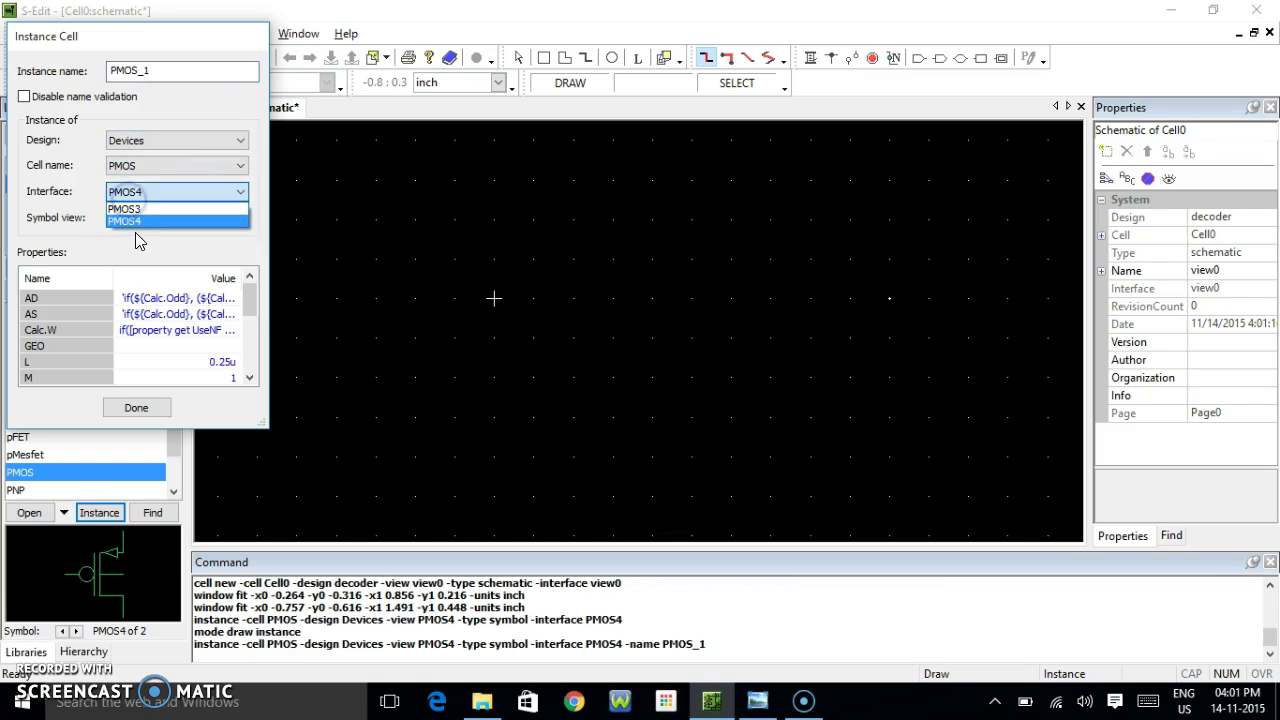
left_click(135, 221)
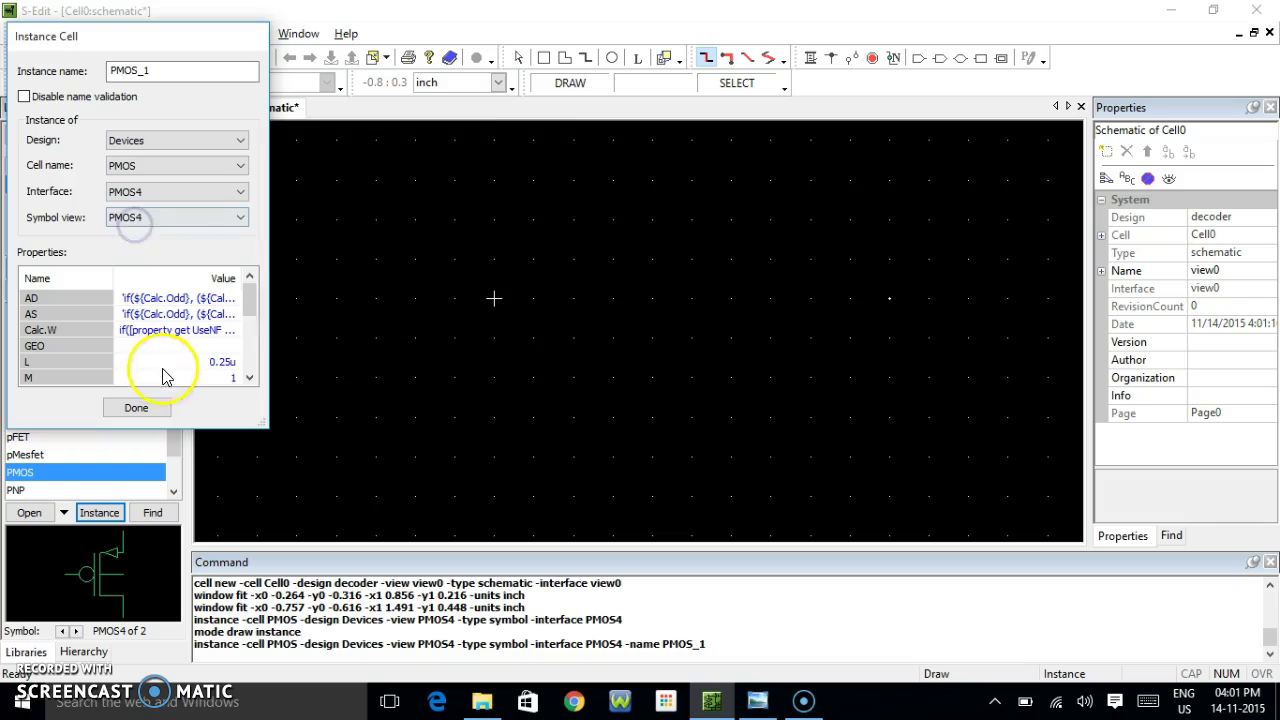
scroll(623, 350, "down", 1)
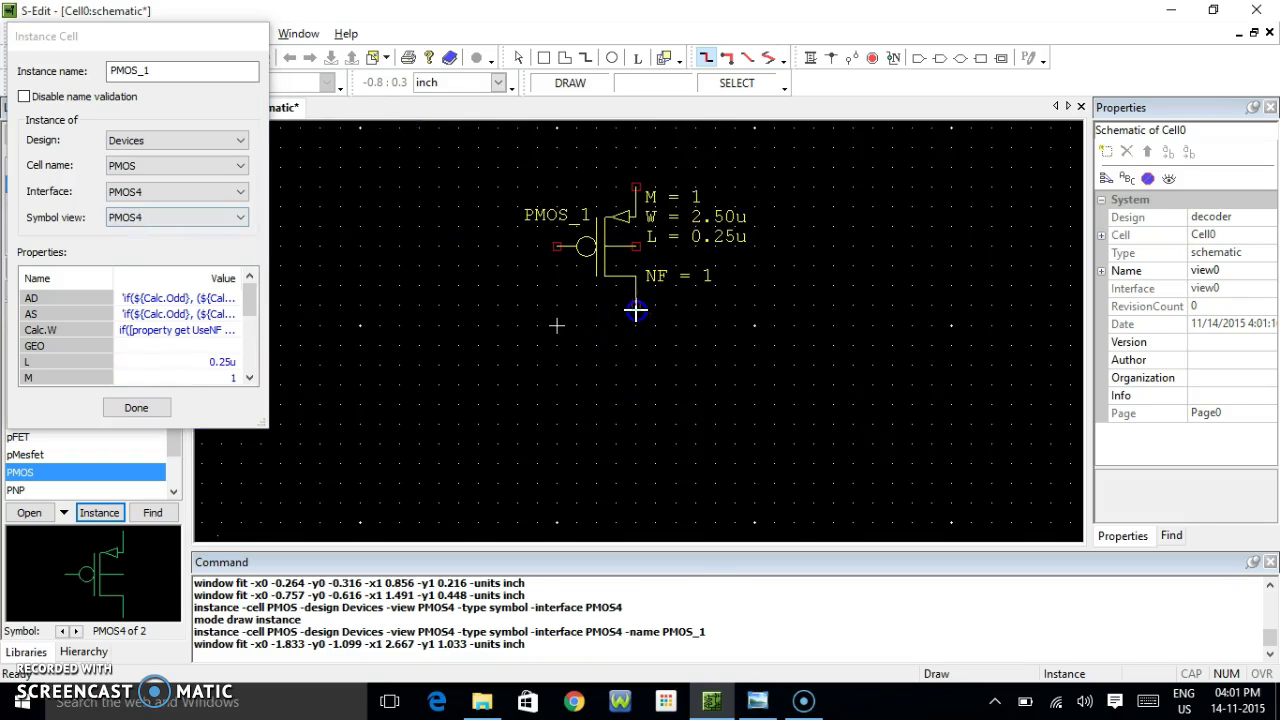
left_click(636, 311)
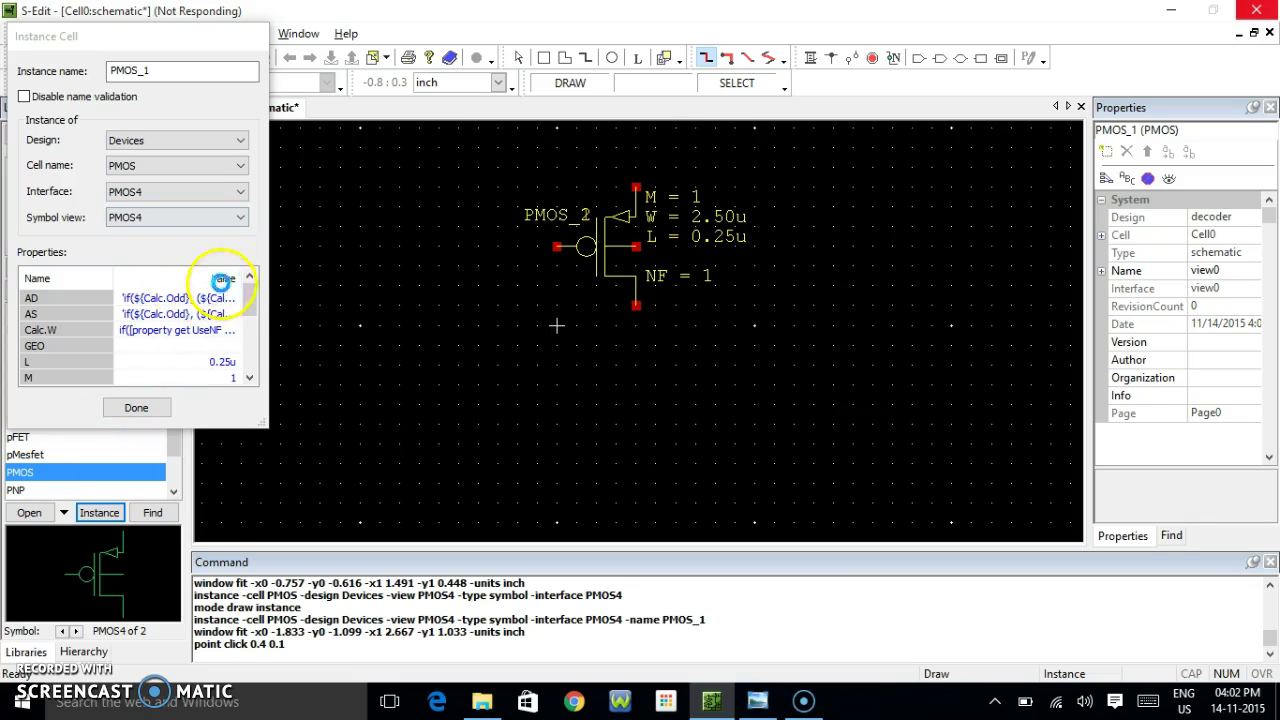
key("Escape")
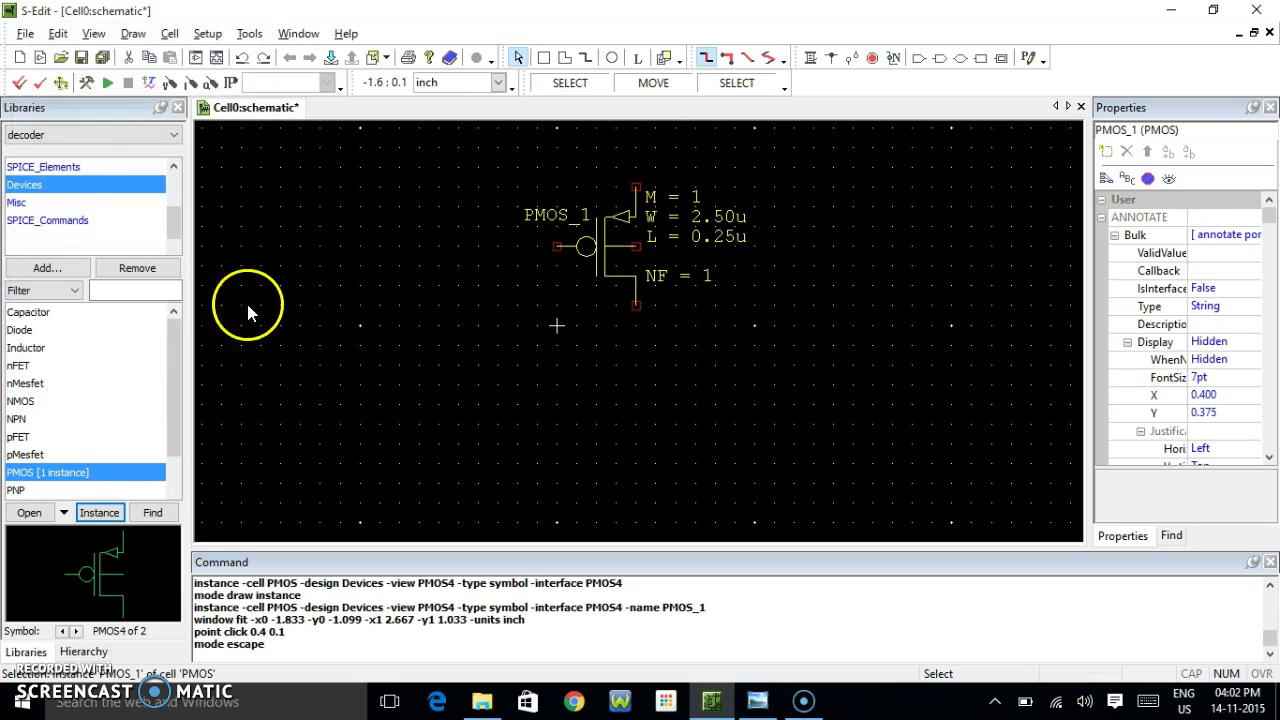
Select the NMOS cell in the Devices library.
scroll(45, 480, "down", 1)
scroll(42, 425, "up", 1)
left_click(22, 402)
left_click(97, 512)
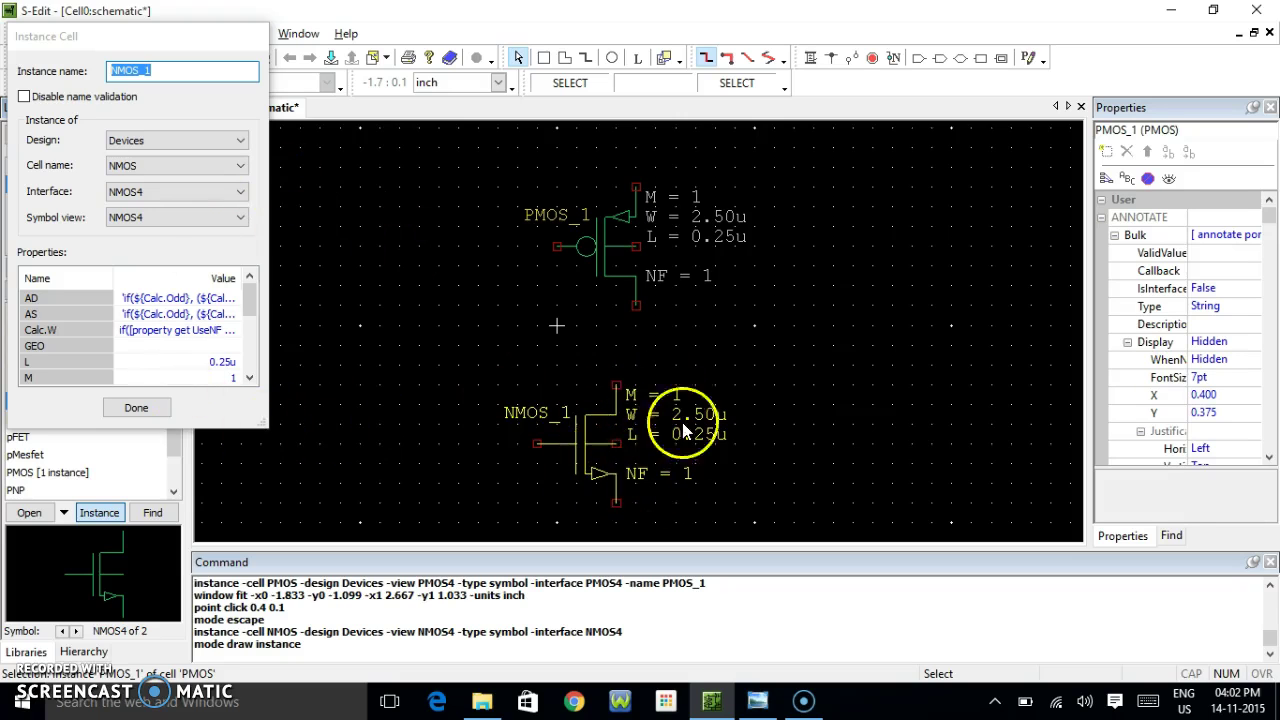
left_click(140, 408)
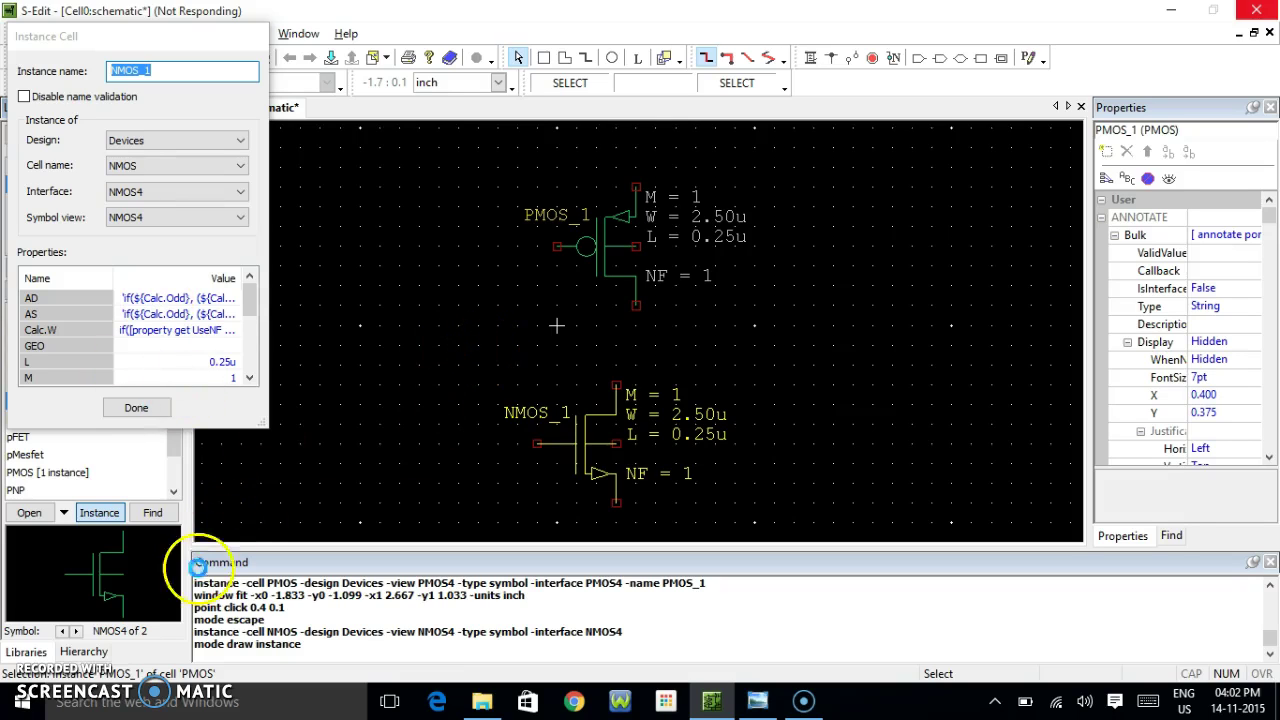
key("Escape")
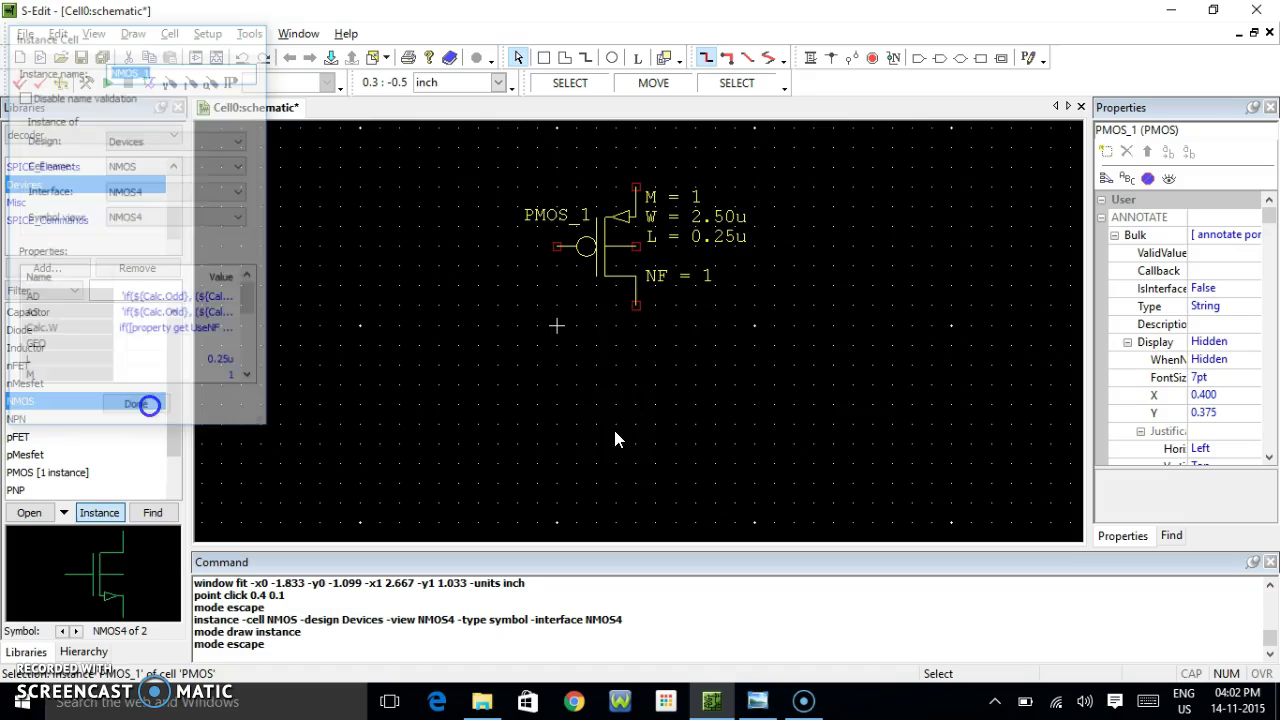
Place one NMOS instance with the NMOS4 interface directly below the PMOS transistor, vertically aligned with it.
left_click(99, 512)
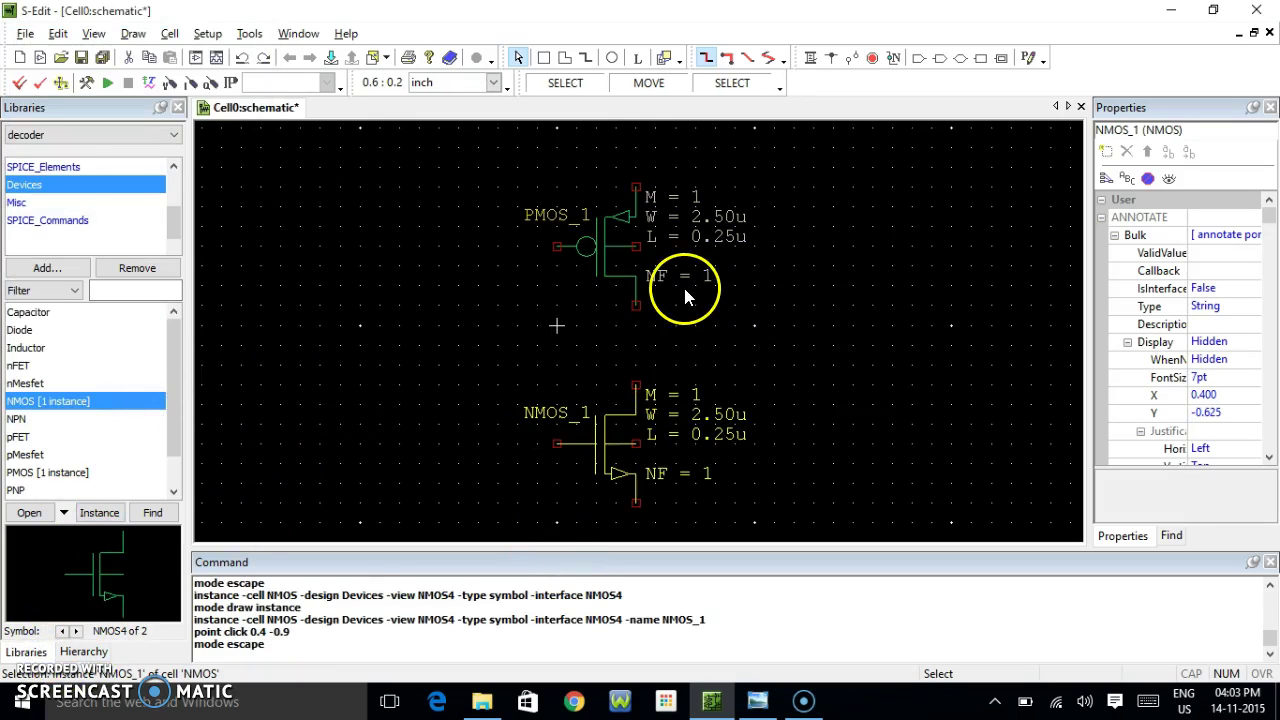
Wire the PMOS drain to the NMOS drain and join the gates of both transistors with a wire.
left_click(810, 58)
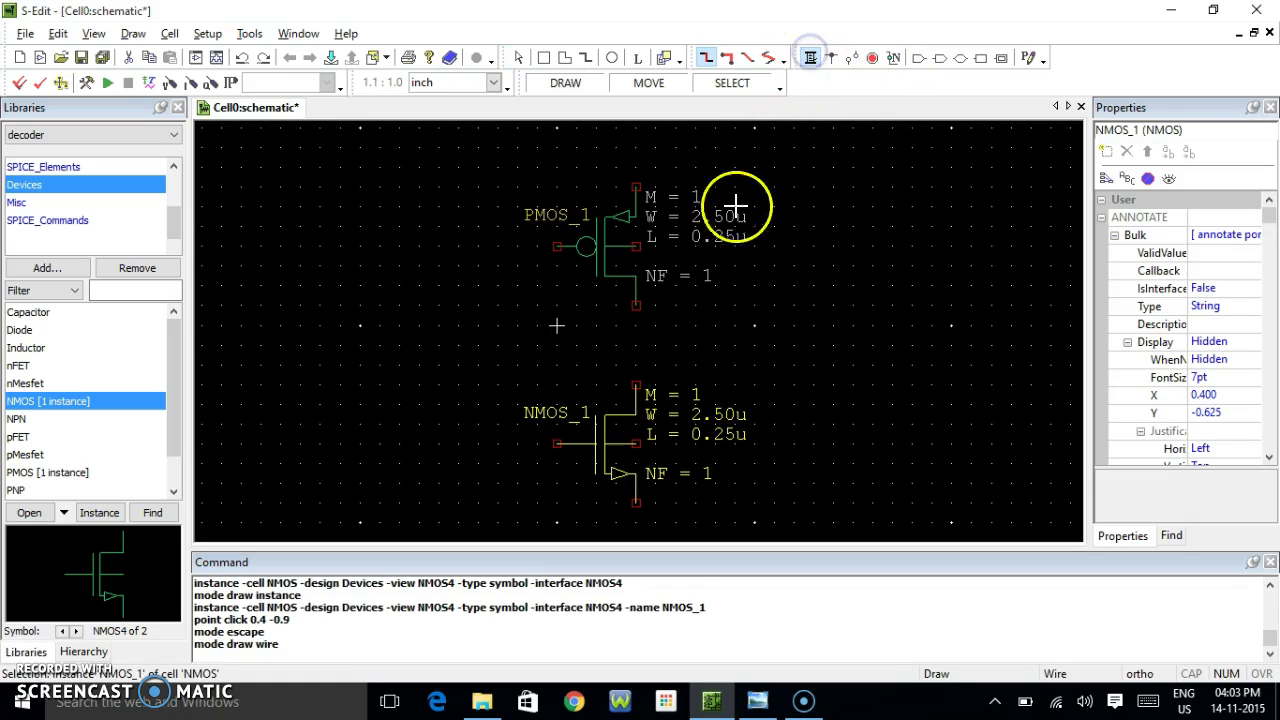
left_click(637, 307)
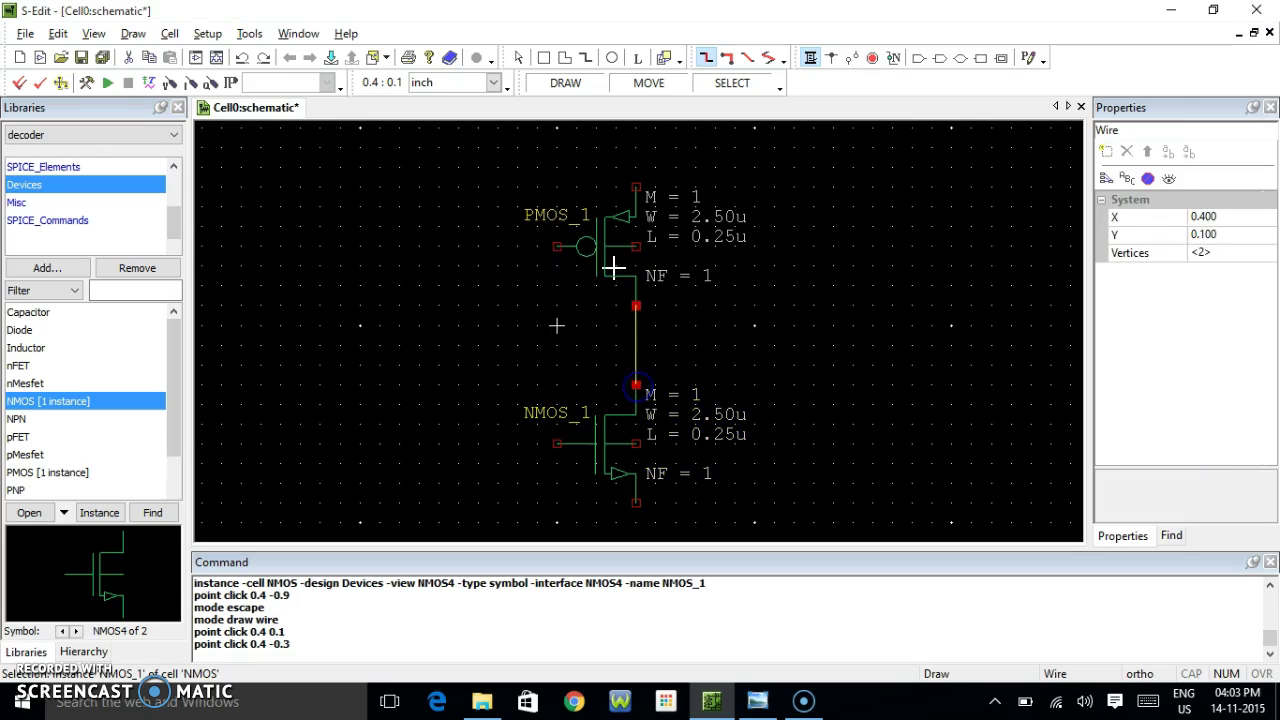
left_click(549, 245)
left_click(517, 245)
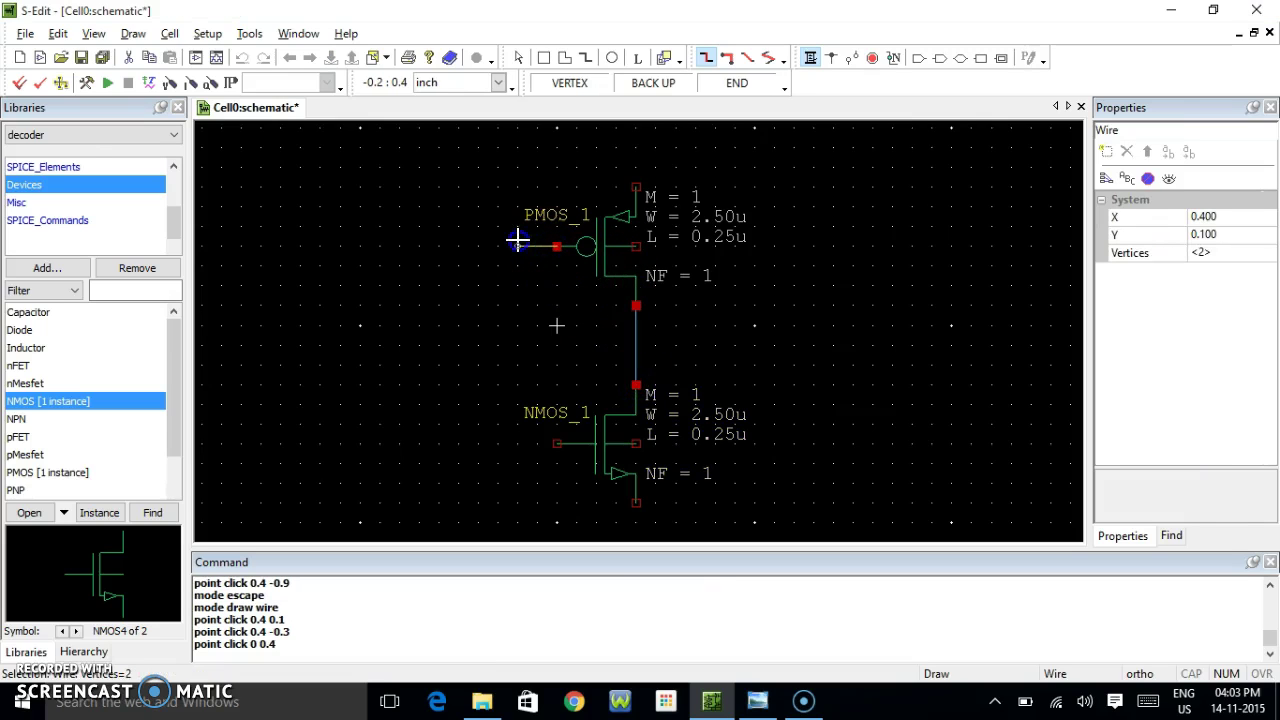
left_click(527, 444)
left_click(556, 444)
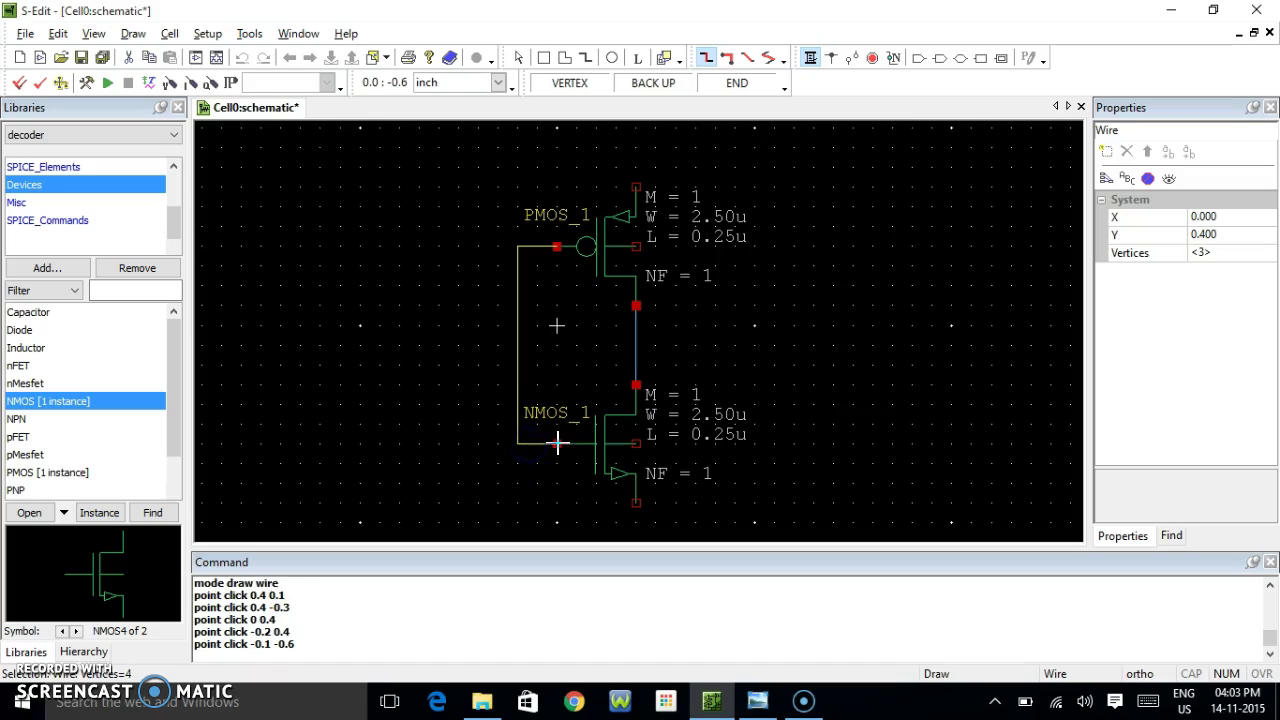
Wire the source terminal to the body terminal on both the PMOS and the NMOS transistor.
left_click(636, 187)
left_click(676, 187)
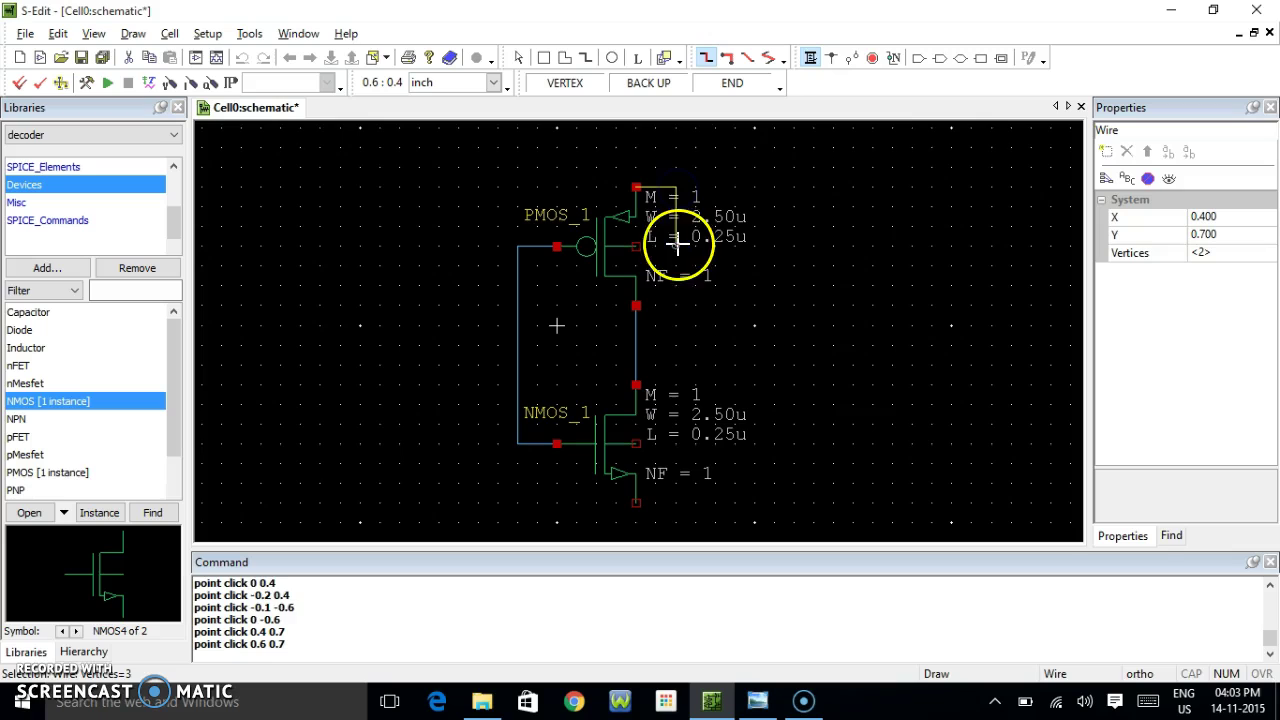
left_click(677, 243)
left_click(641, 246)
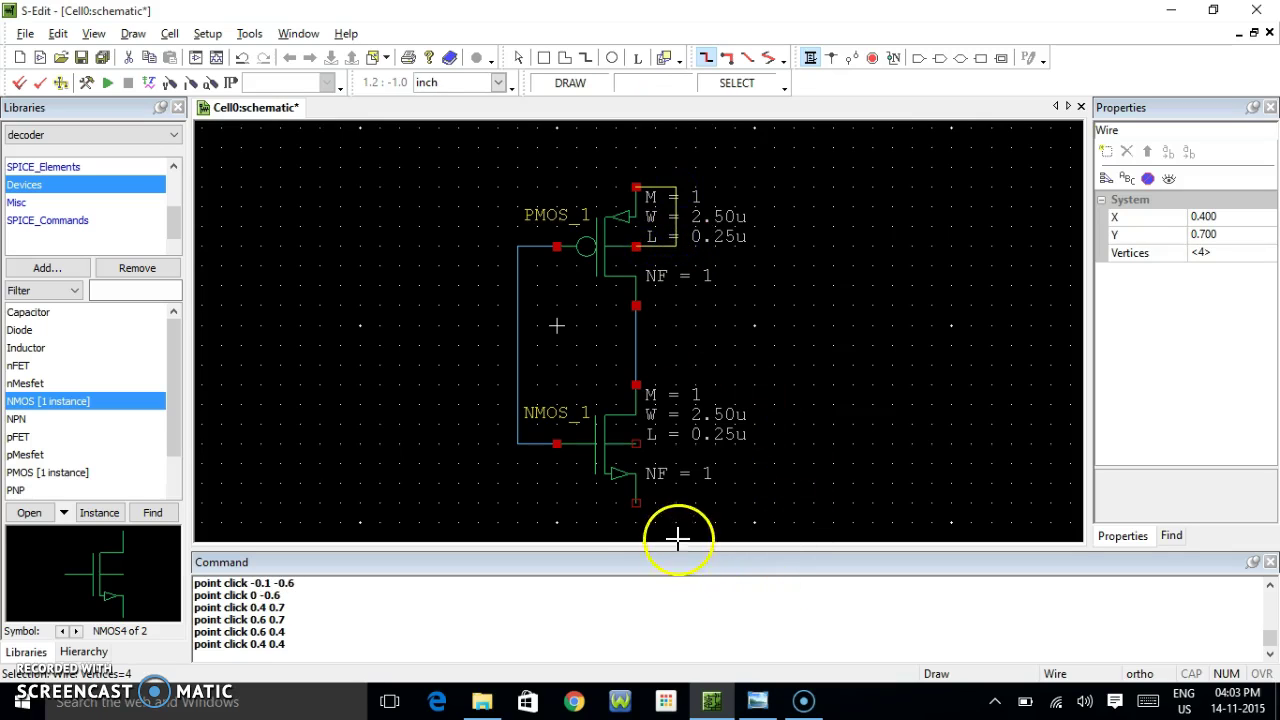
left_click(640, 504)
left_click(677, 503)
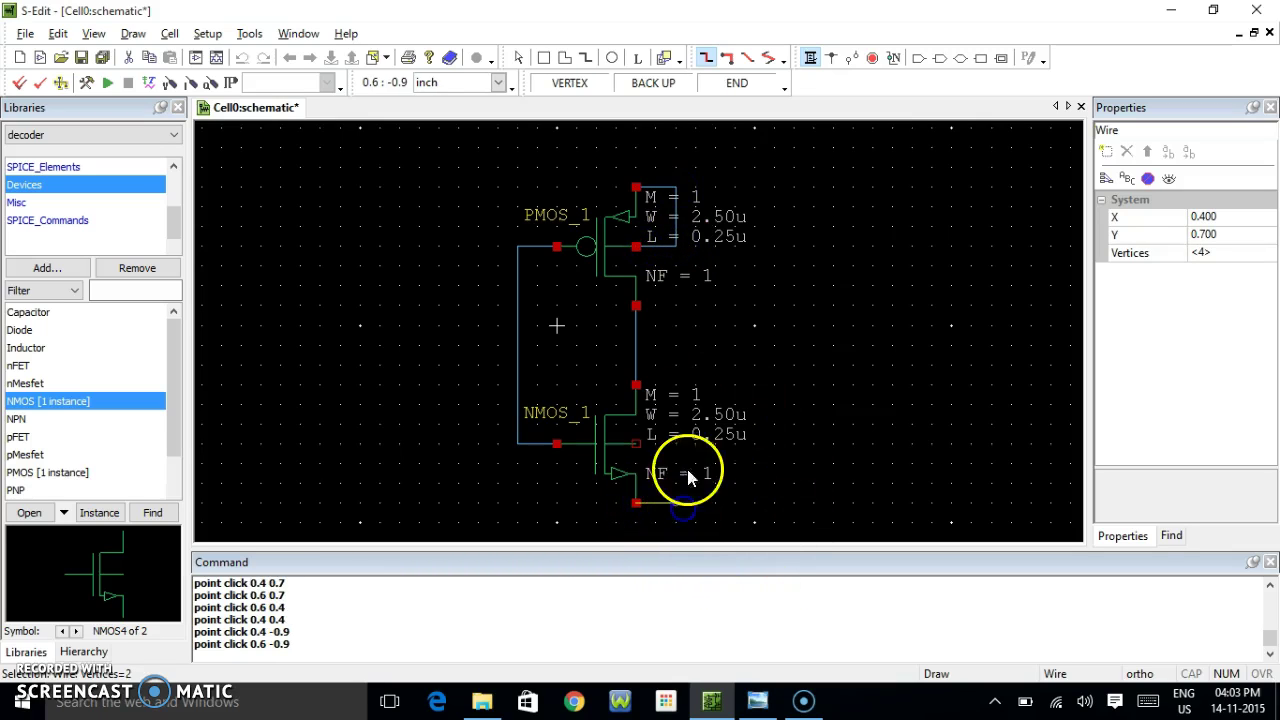
left_click(639, 445)
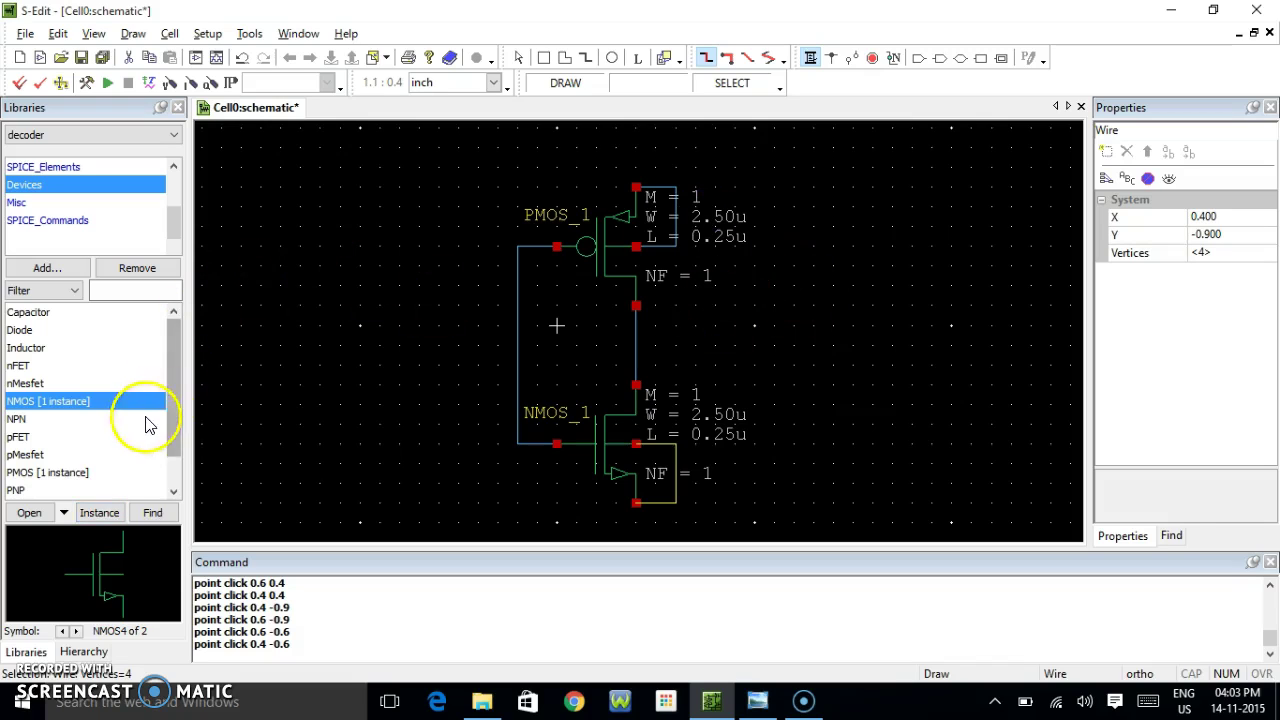
Place a Gnd instance from the Misc library directly below the NMOS source terminal.
left_click_drag(171, 381, 172, 337)
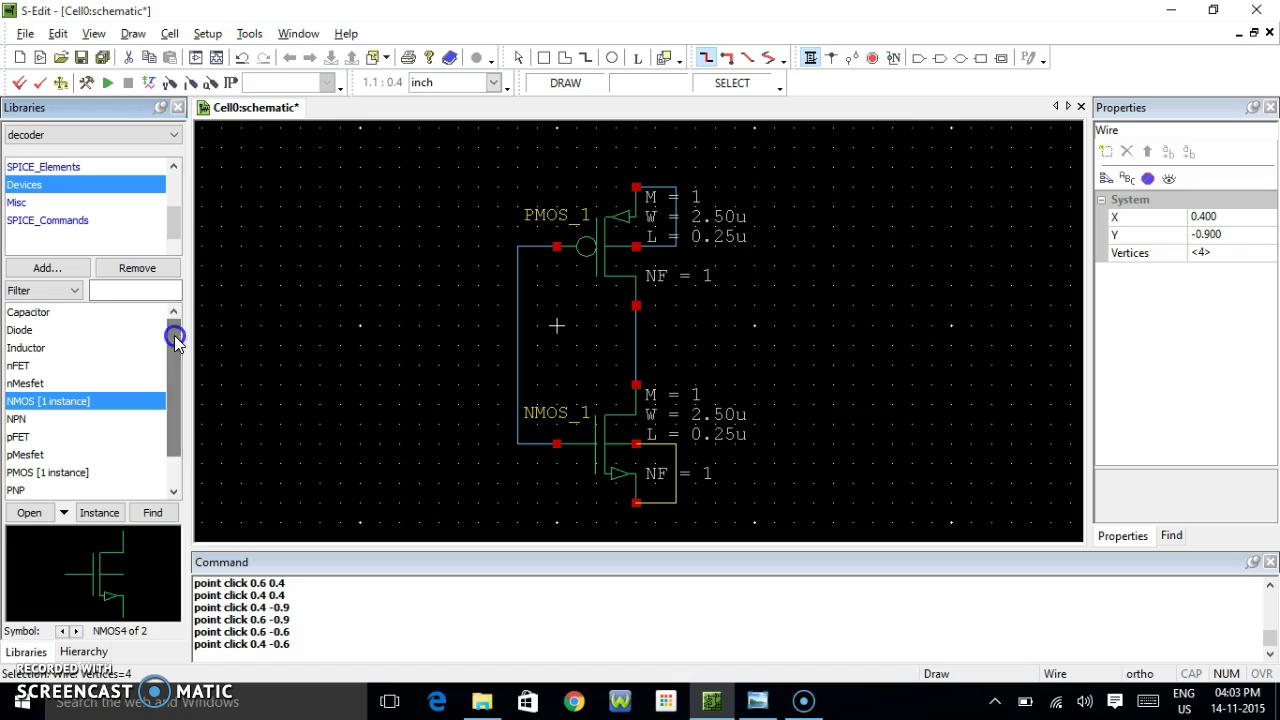
left_click(22, 203)
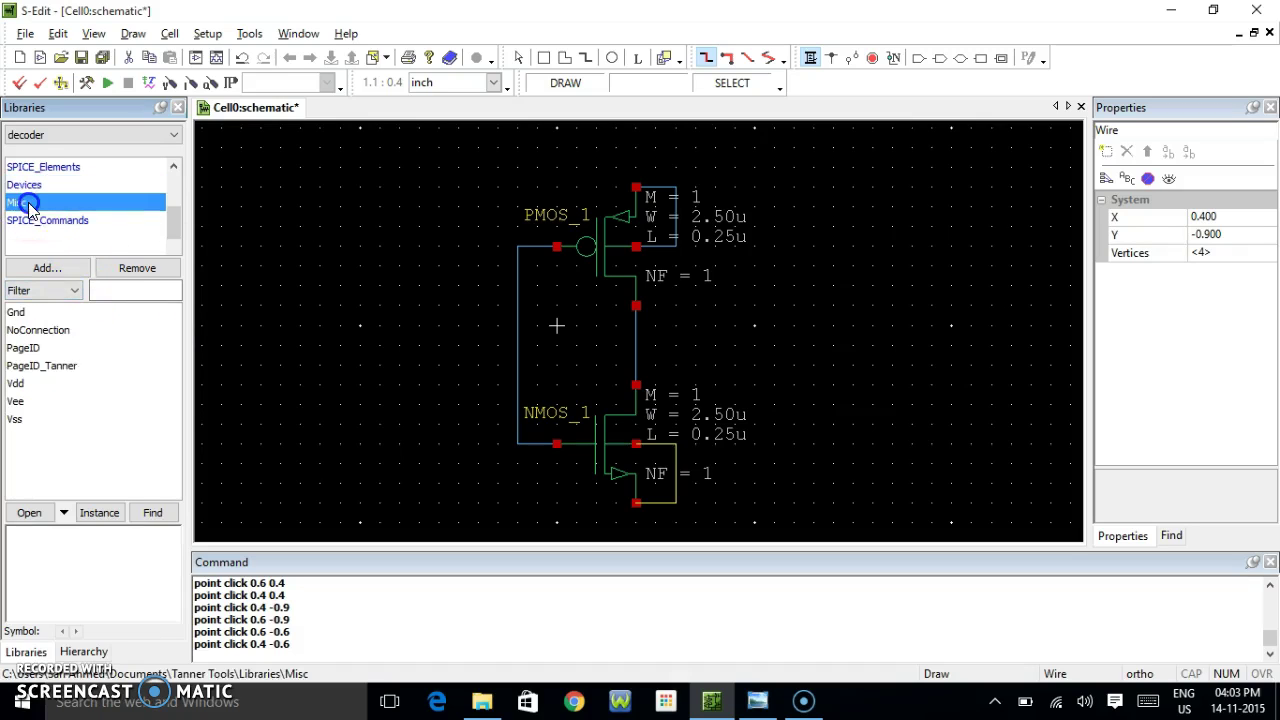
left_click(16, 312)
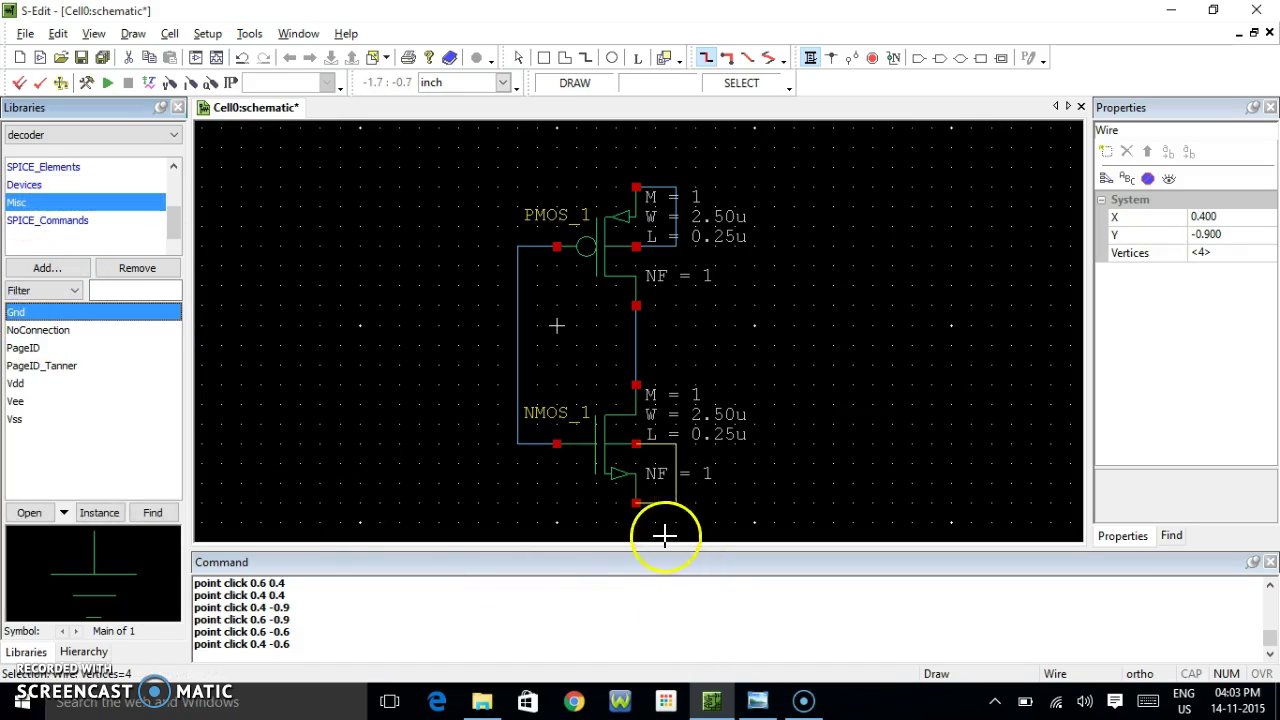
left_click(99, 512)
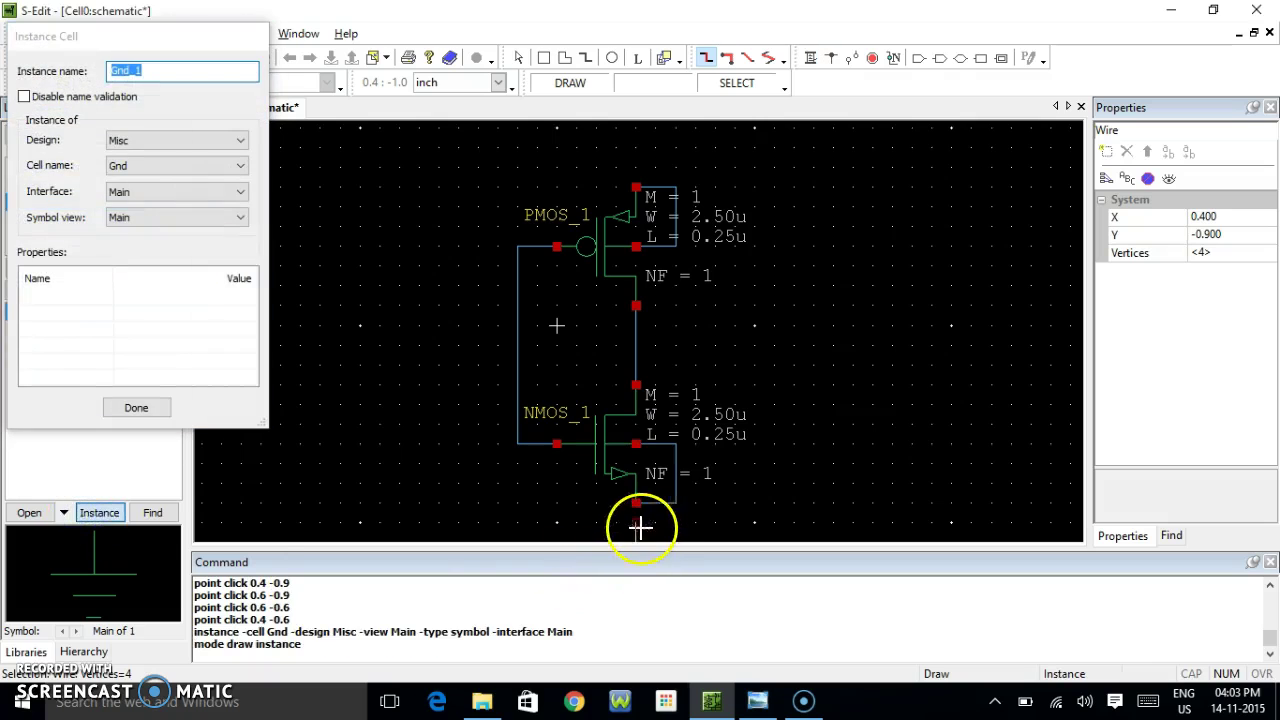
left_click(635, 528)
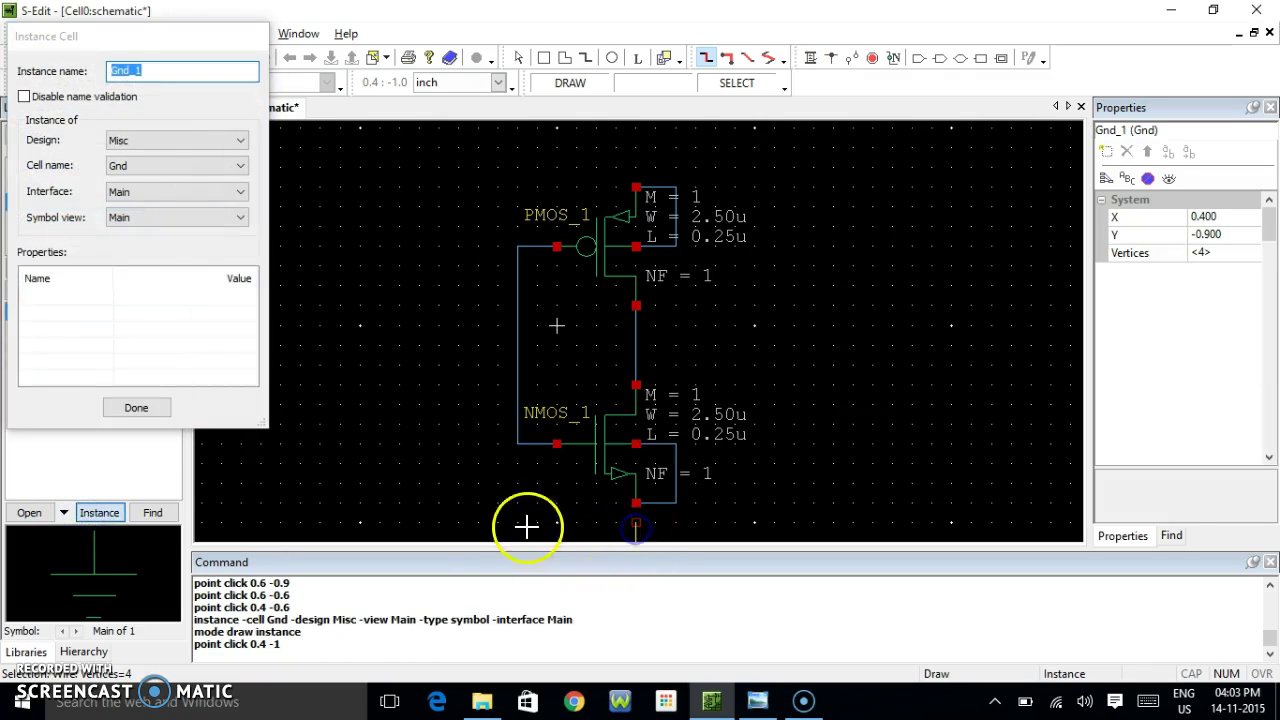
Place a Vdd instance from the Misc design directly above the PMOS source terminal and end instance placement.
left_click(225, 148)
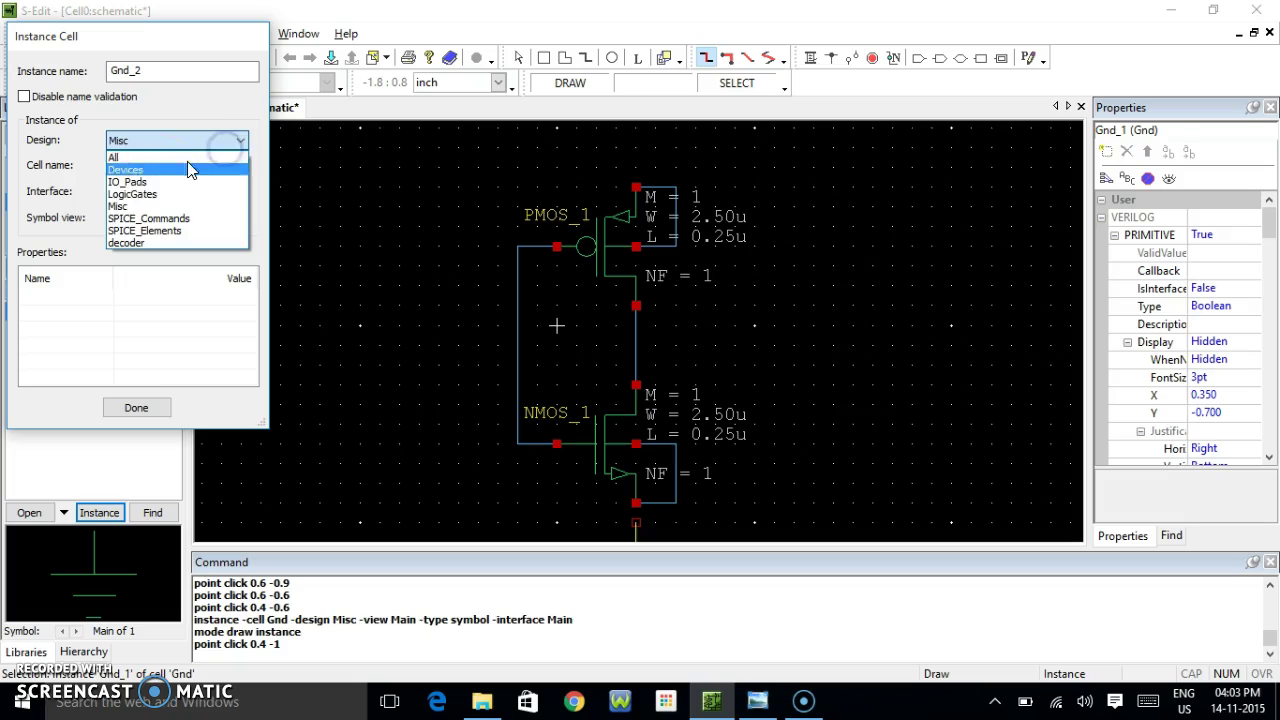
left_click(169, 322)
left_click(229, 165)
left_click(122, 233)
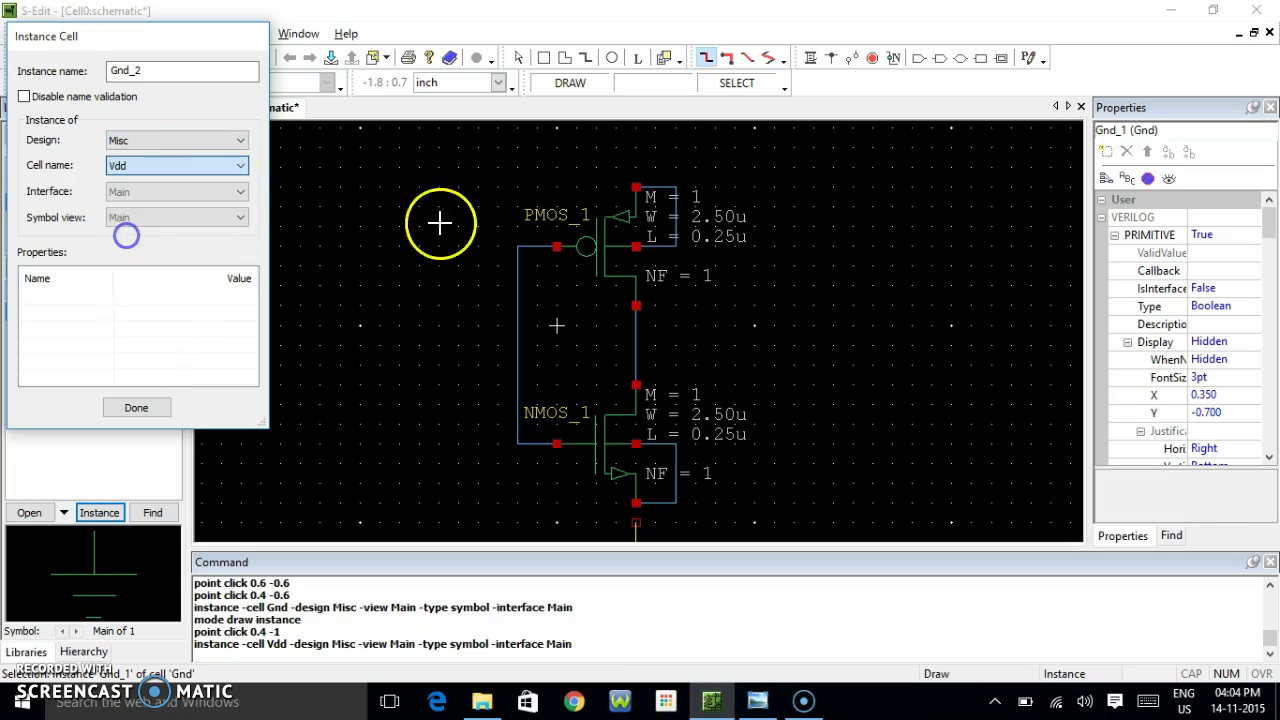
left_click(636, 145)
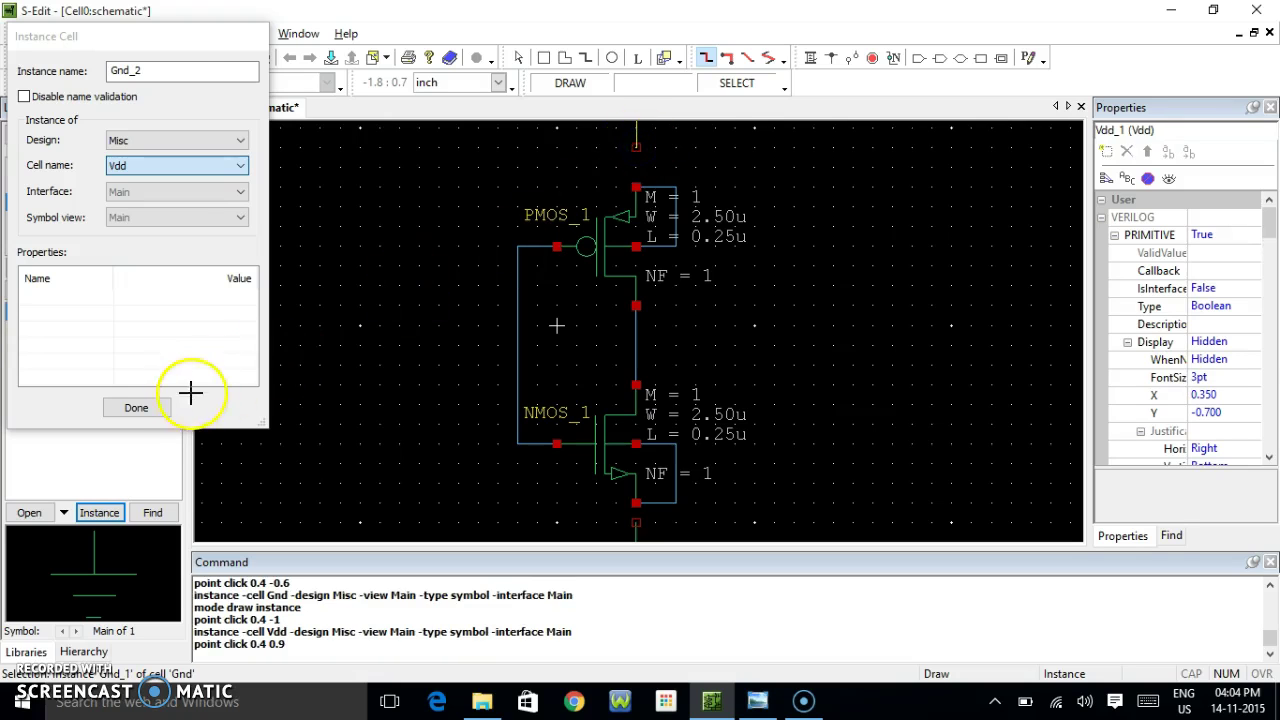
left_click(147, 404)
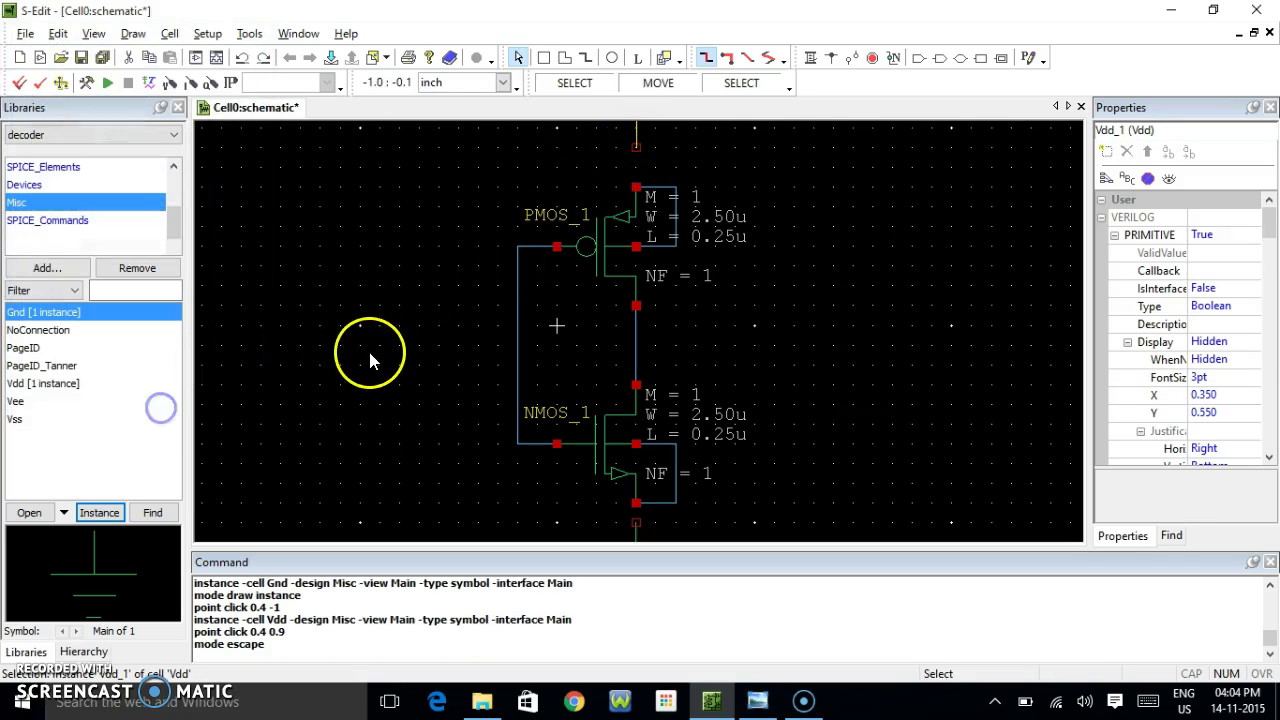
Wire the Vdd symbol to the PMOS source and the Gnd symbol to the NMOS source.
left_click(811, 57)
left_click(639, 172)
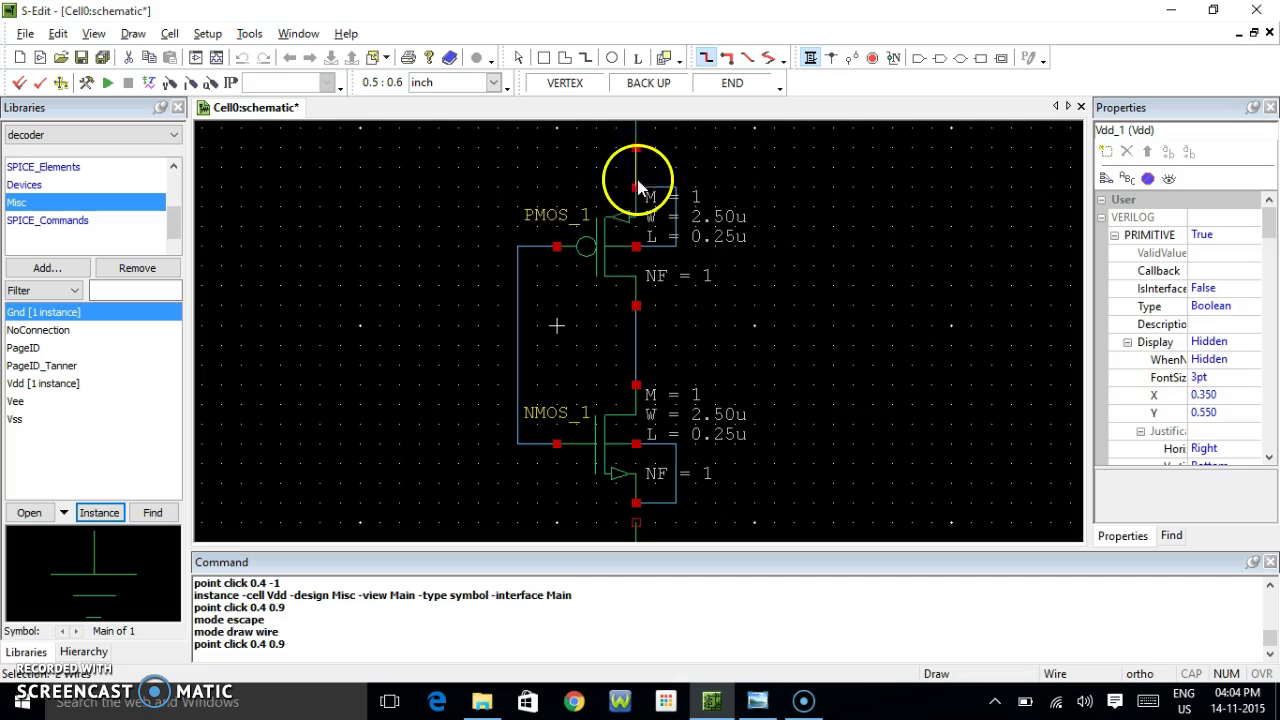
left_click(638, 188)
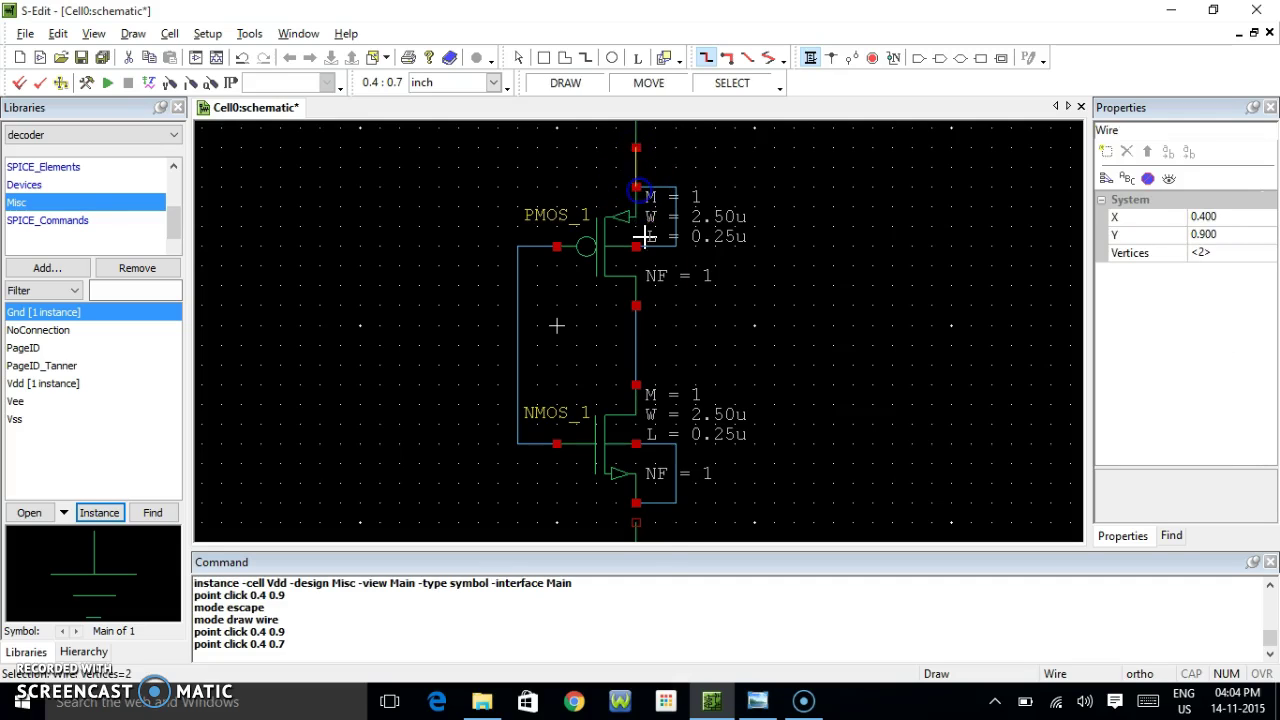
left_click(638, 523)
left_click(668, 500)
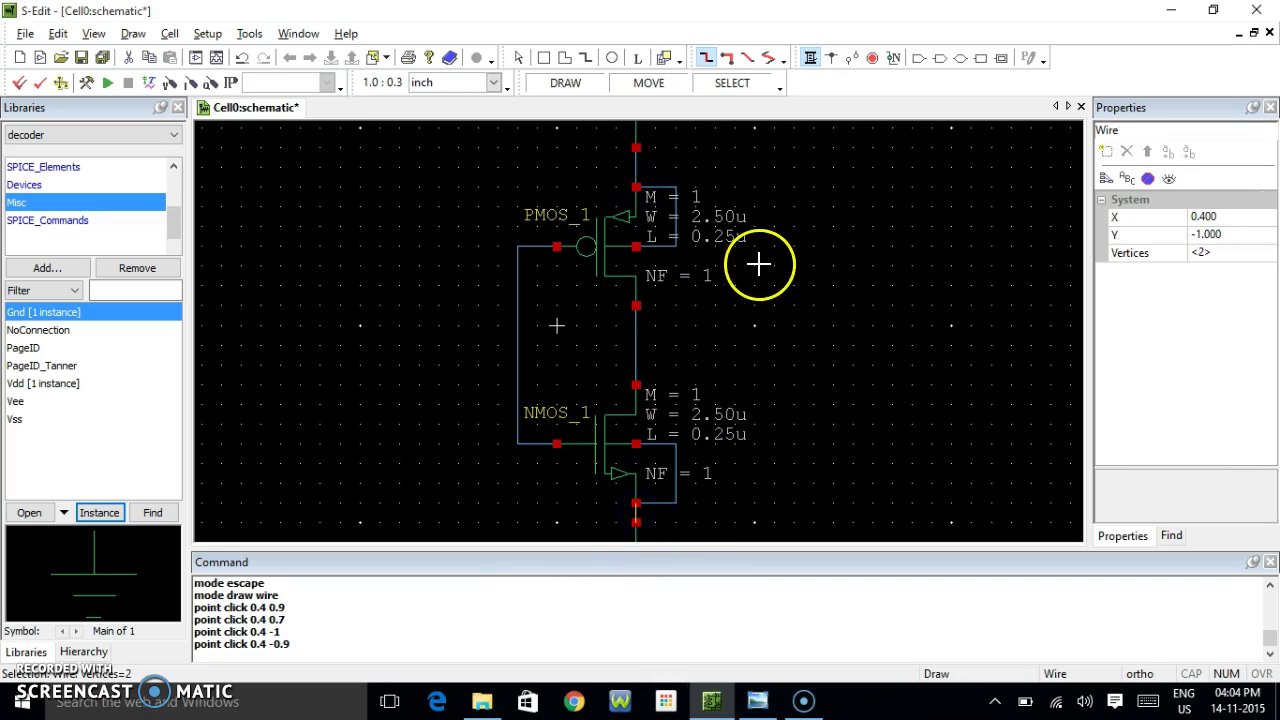
Place an input port named in with East orientation to the left of the wire joining the gates.
scroll(803, 301, "down", 1)
scroll(780, 348, "up", 1)
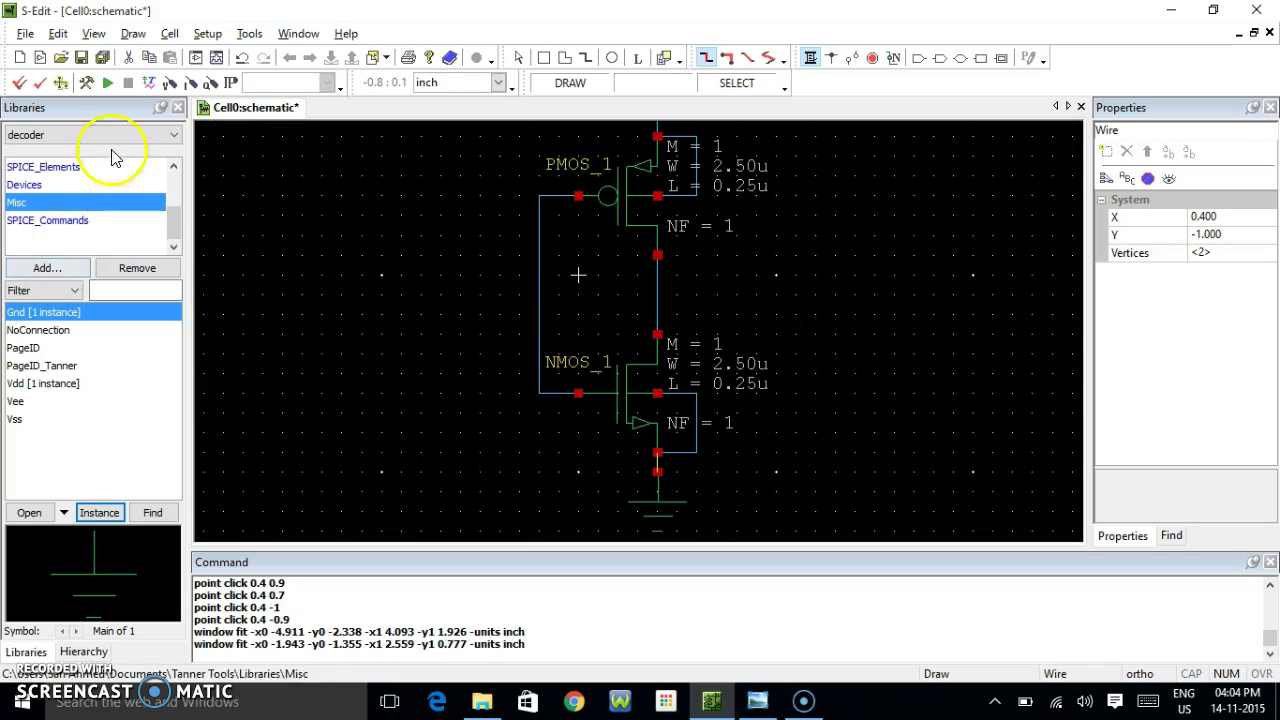
left_click_drag(178, 217, 194, 294)
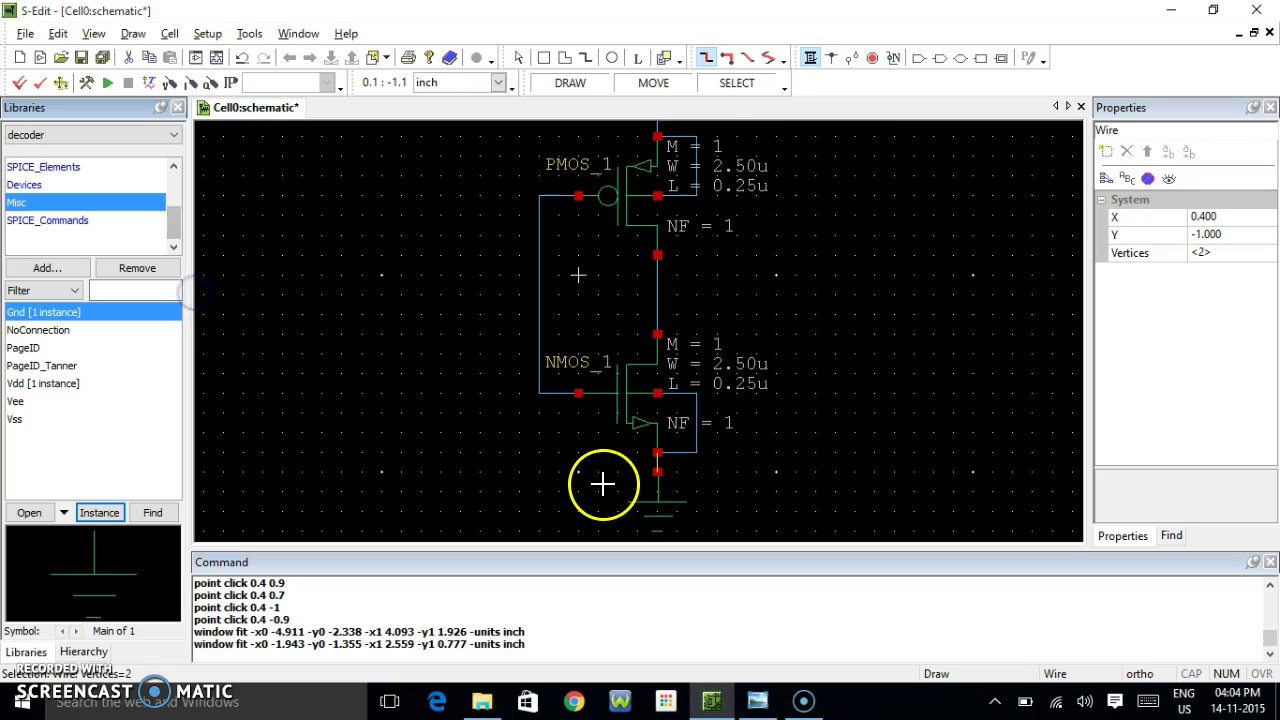
left_click(919, 58)
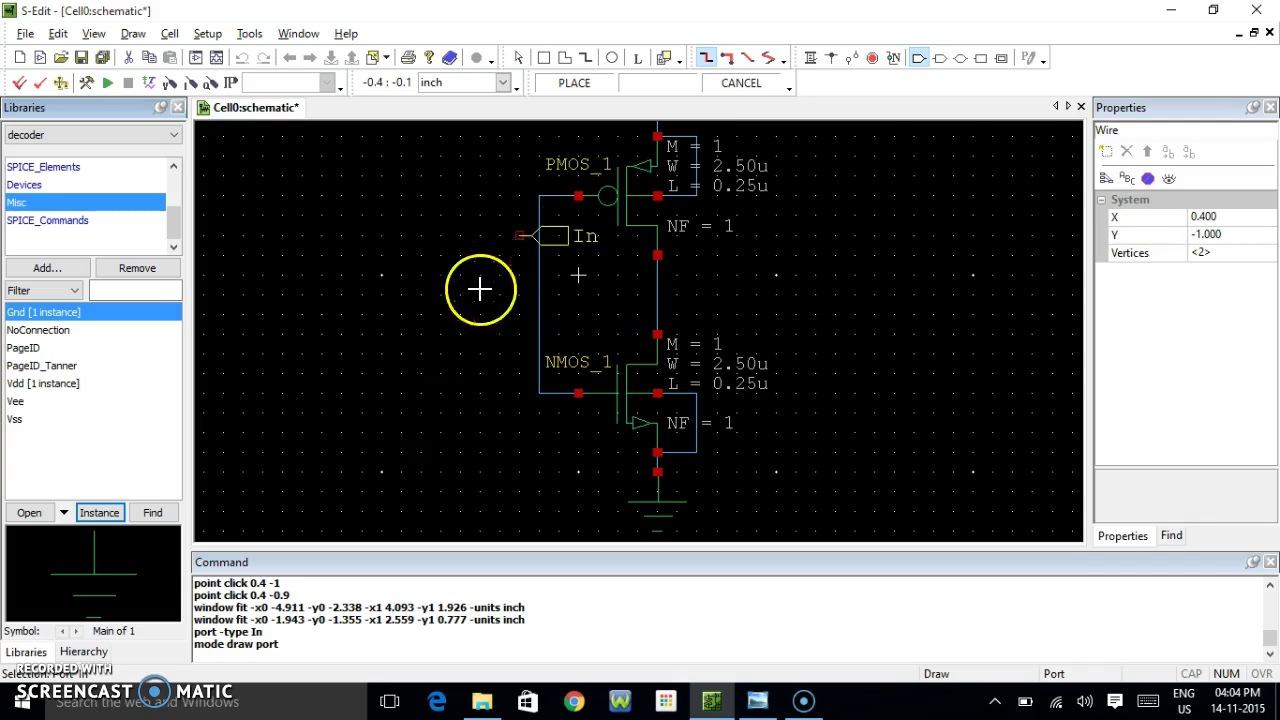
left_click(519, 297)
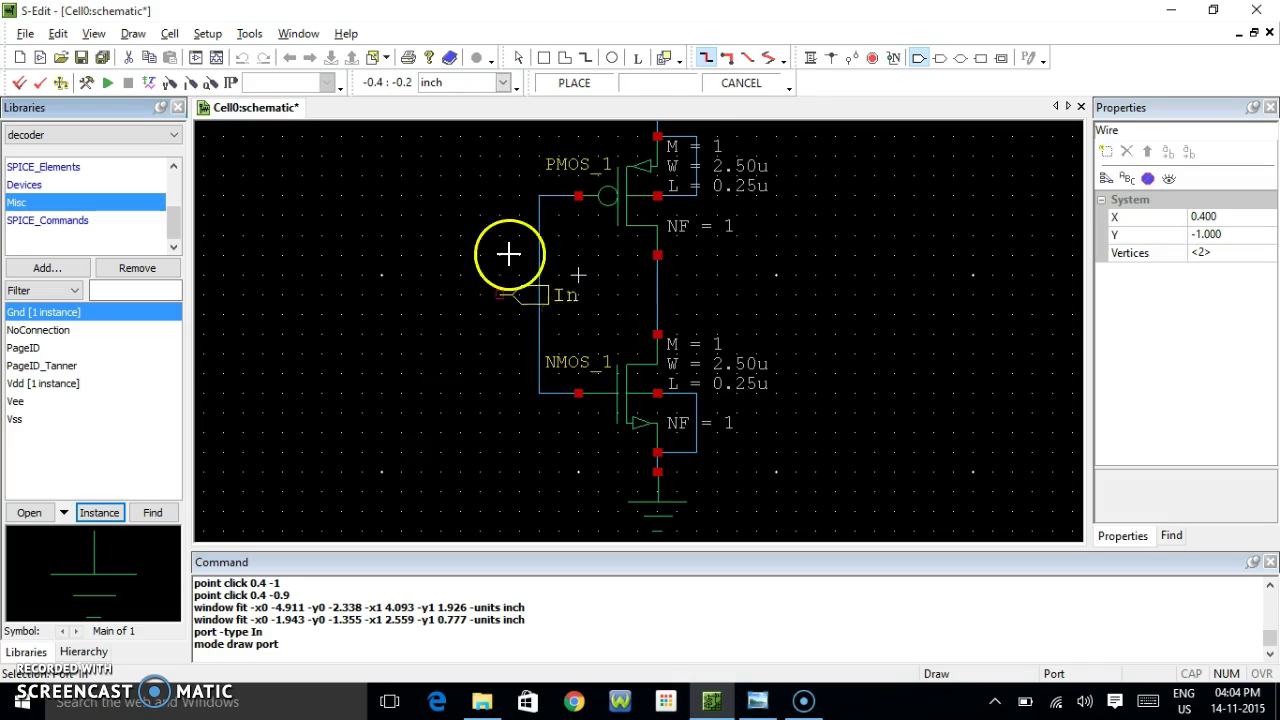
left_click(455, 302)
type("r")
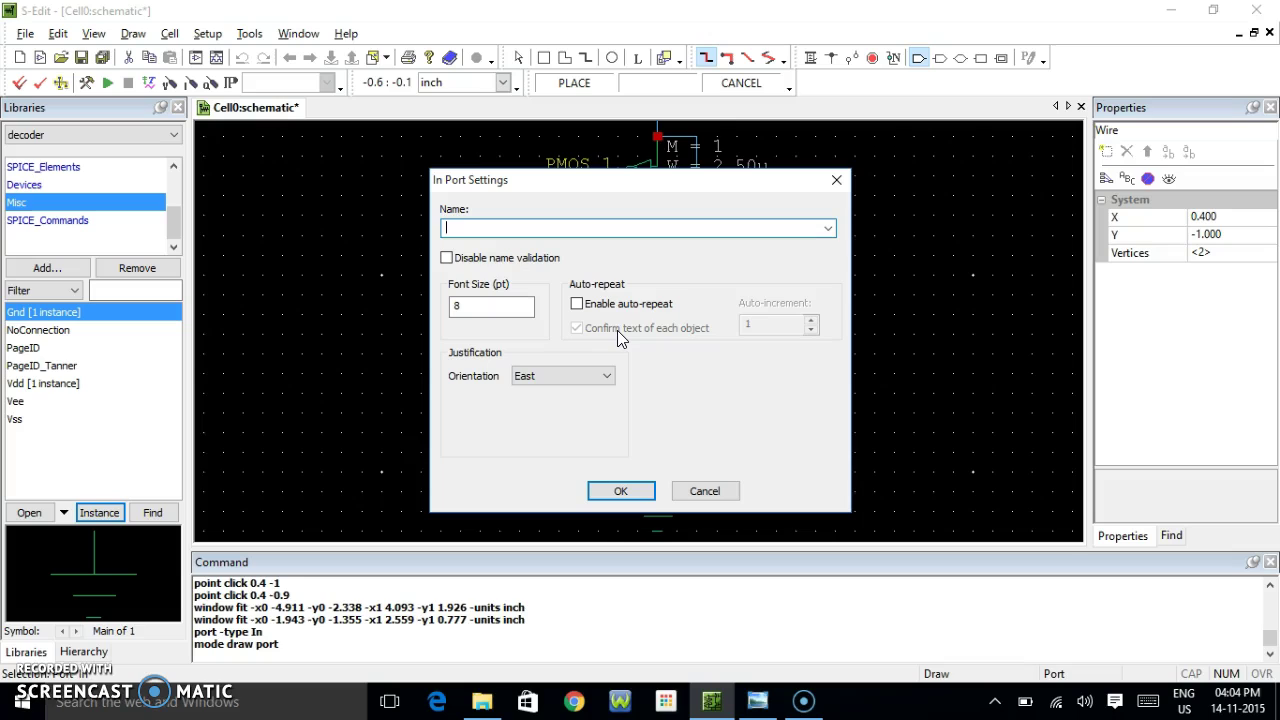
type("in")
left_click(588, 380)
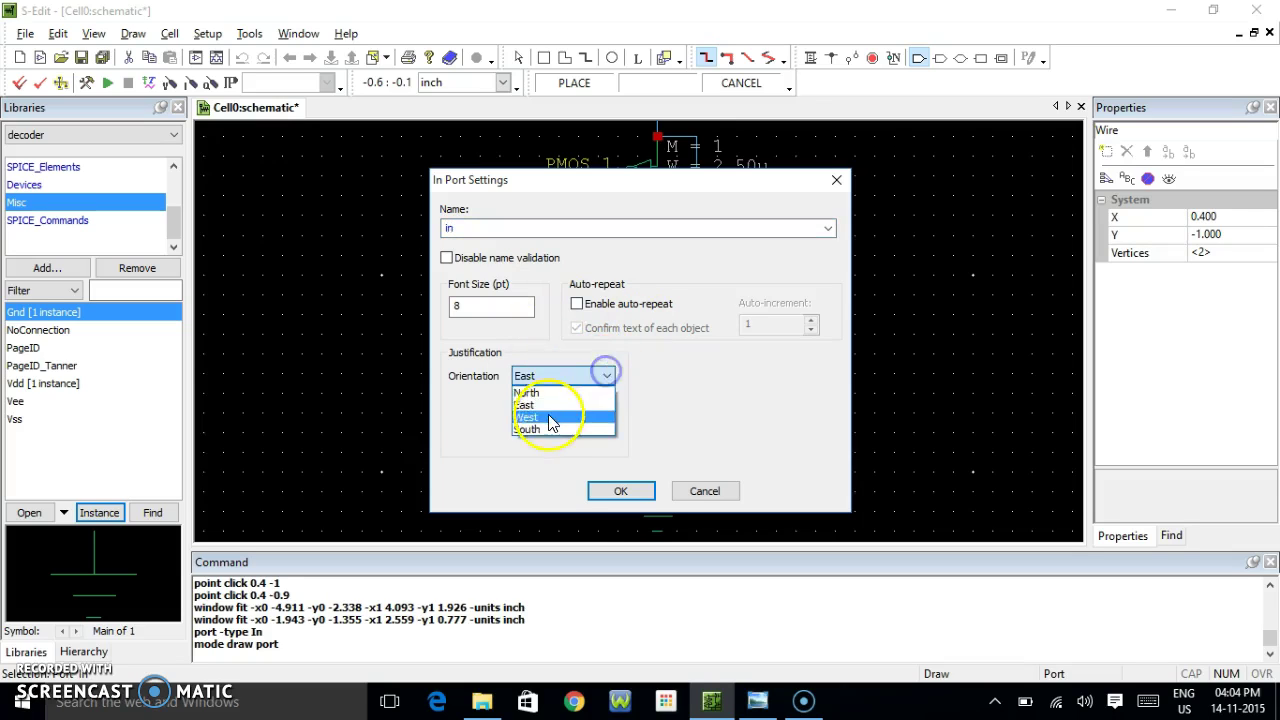
left_click(545, 405)
left_click(618, 490)
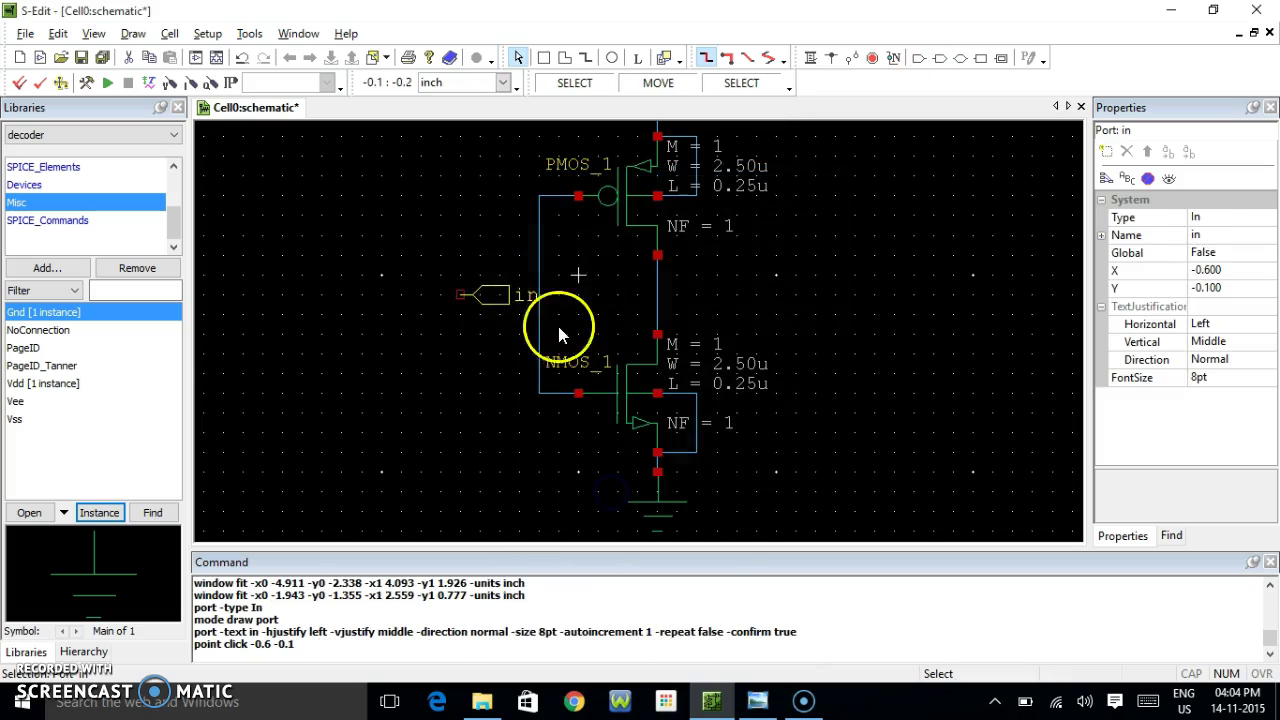
Rotate the in port by 180 degrees so its connection point faces the gate wire.
left_click(459, 300)
left_click(480, 300)
key("r")
key("r")
left_click_drag(459, 296, 537, 295)
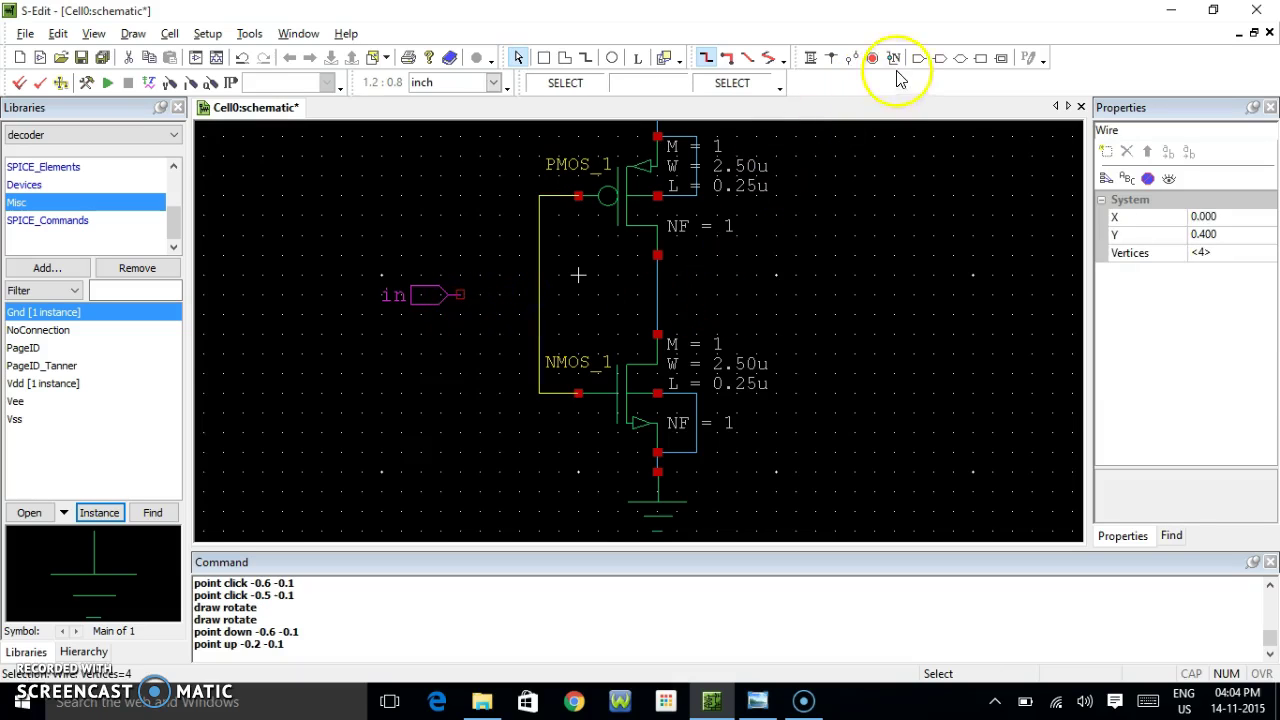
Place an output port named out with East orientation to the right of the wire joining the drains.
left_click(940, 57)
left_click_drag(745, 294, 722, 294)
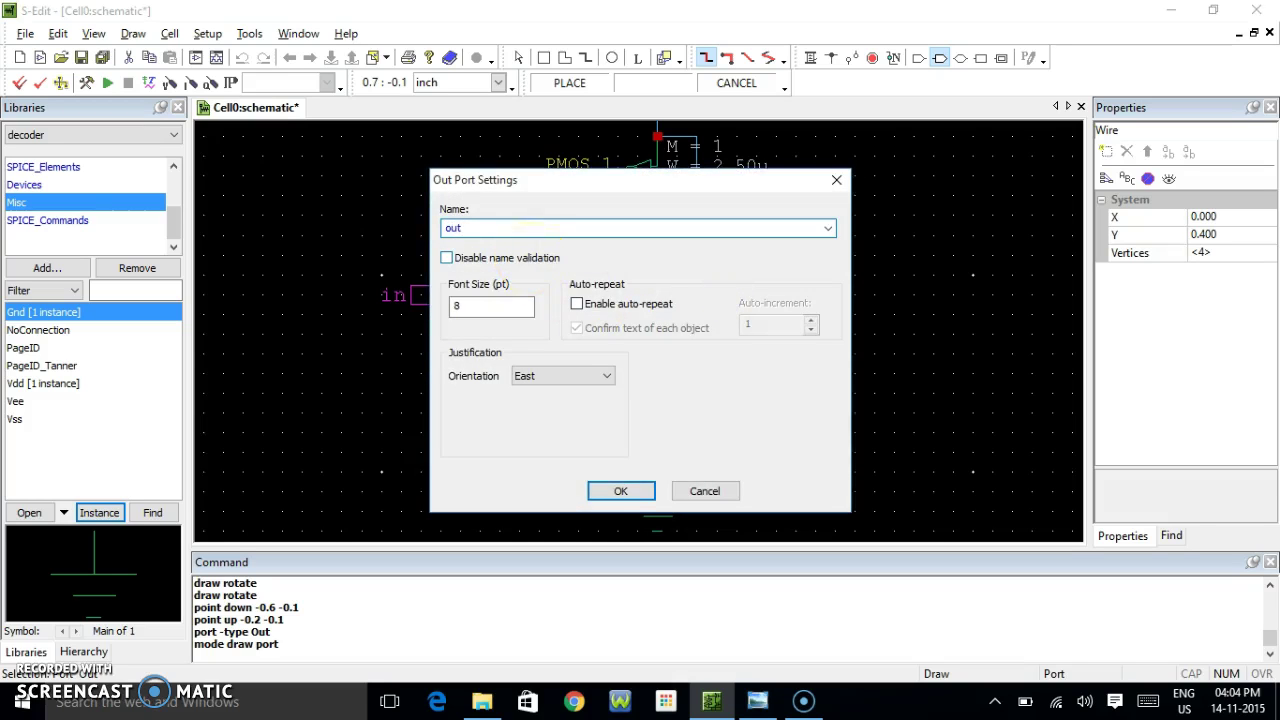
left_click(593, 492)
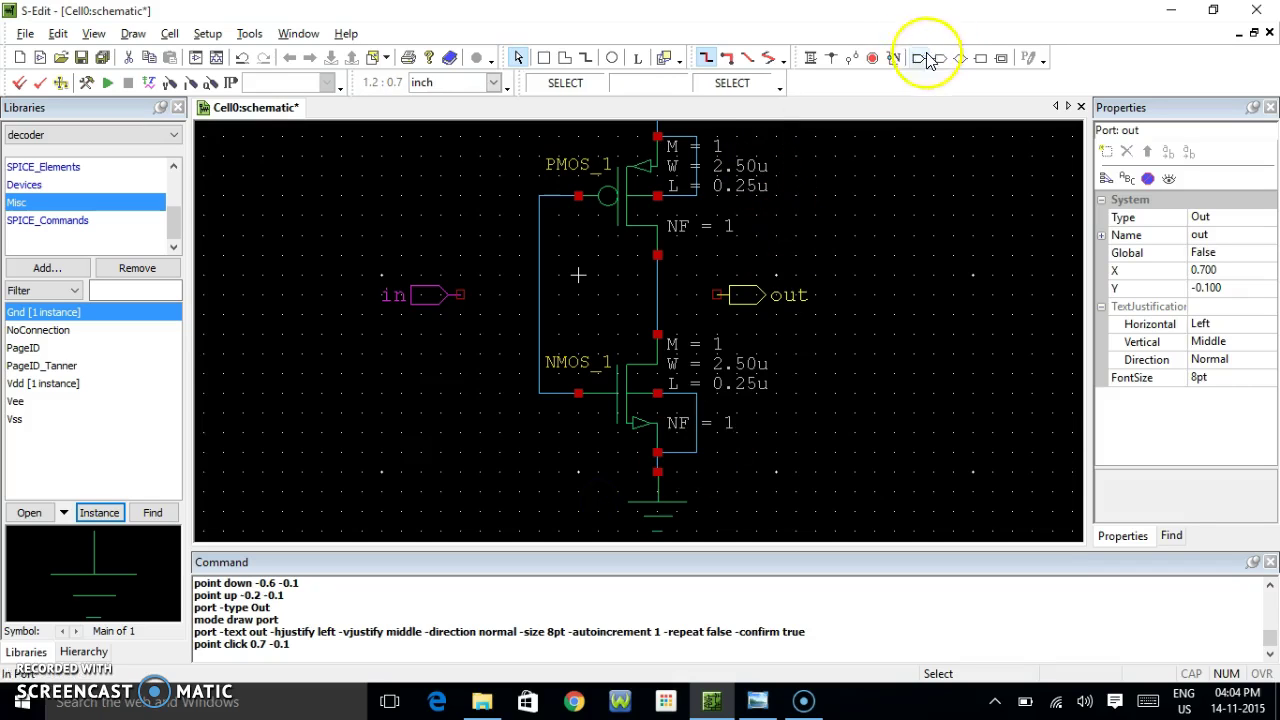
Wire the in port to the common gate wire and the out port to the common drain wire.
left_click(811, 58)
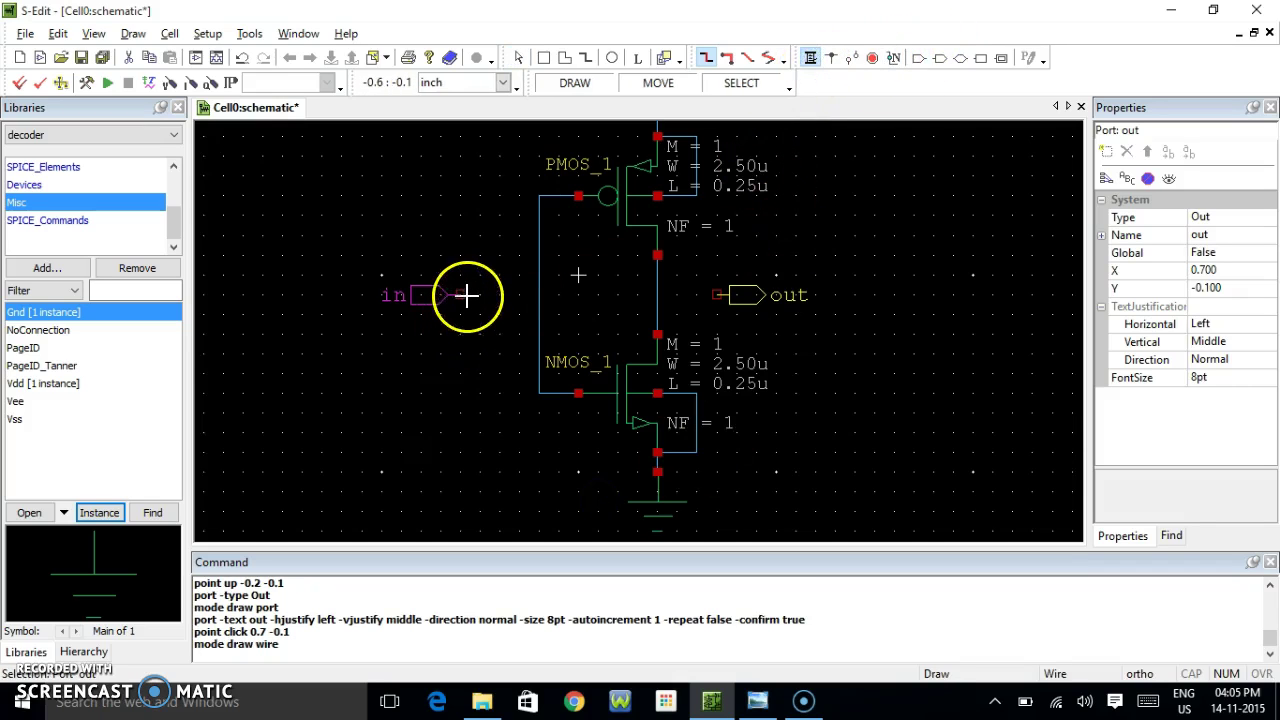
left_click(460, 295)
left_click(540, 295)
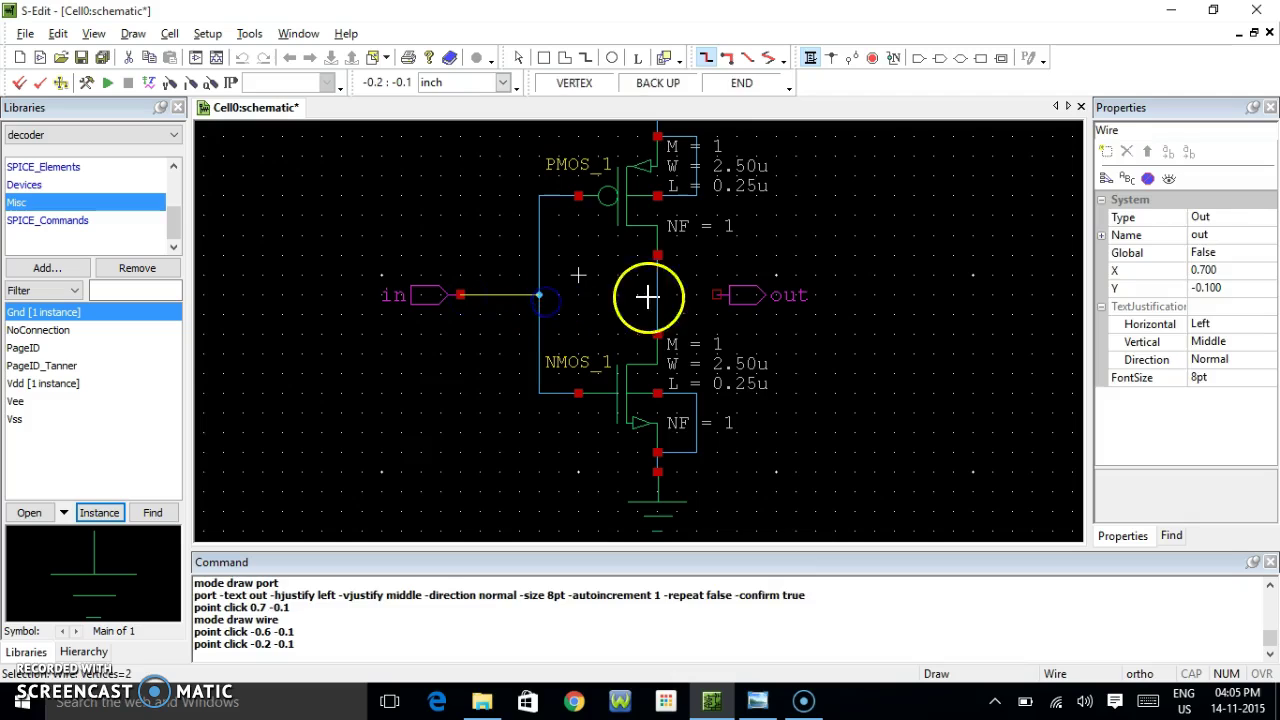
left_click(716, 295)
left_click(660, 305)
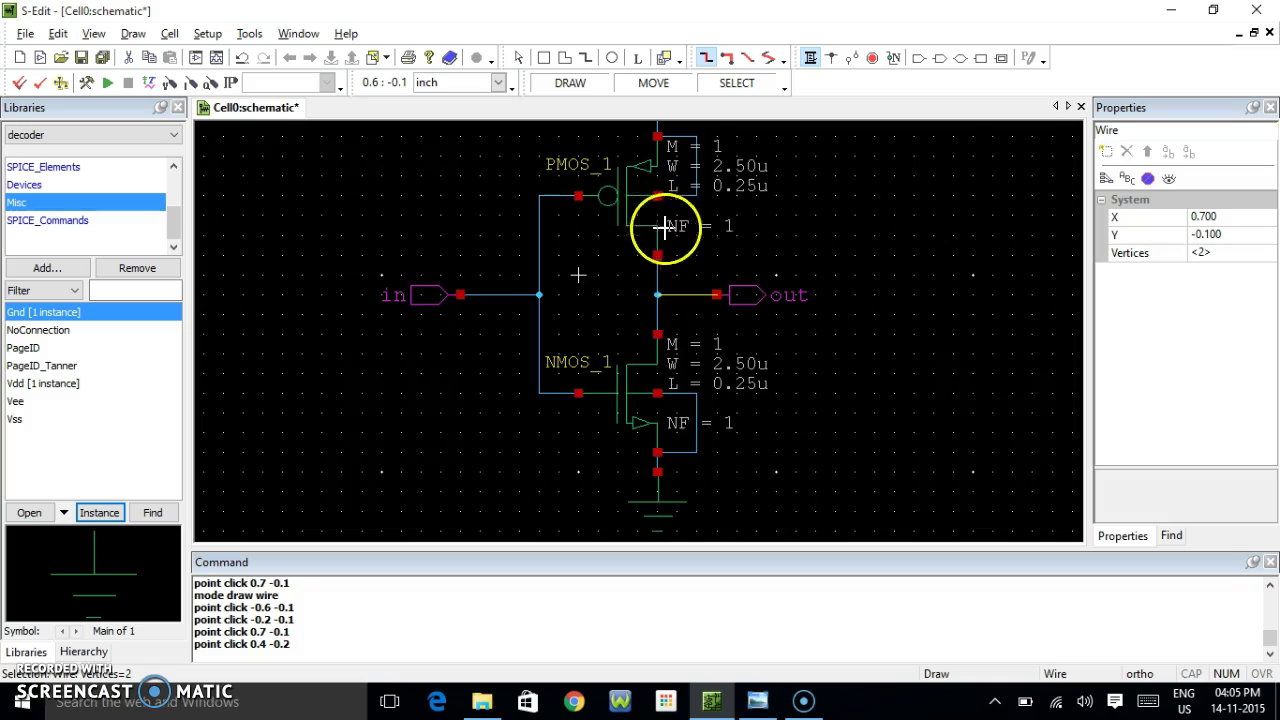
scroll(651, 351, "up", 1)
scroll(651, 351, "down", 1)
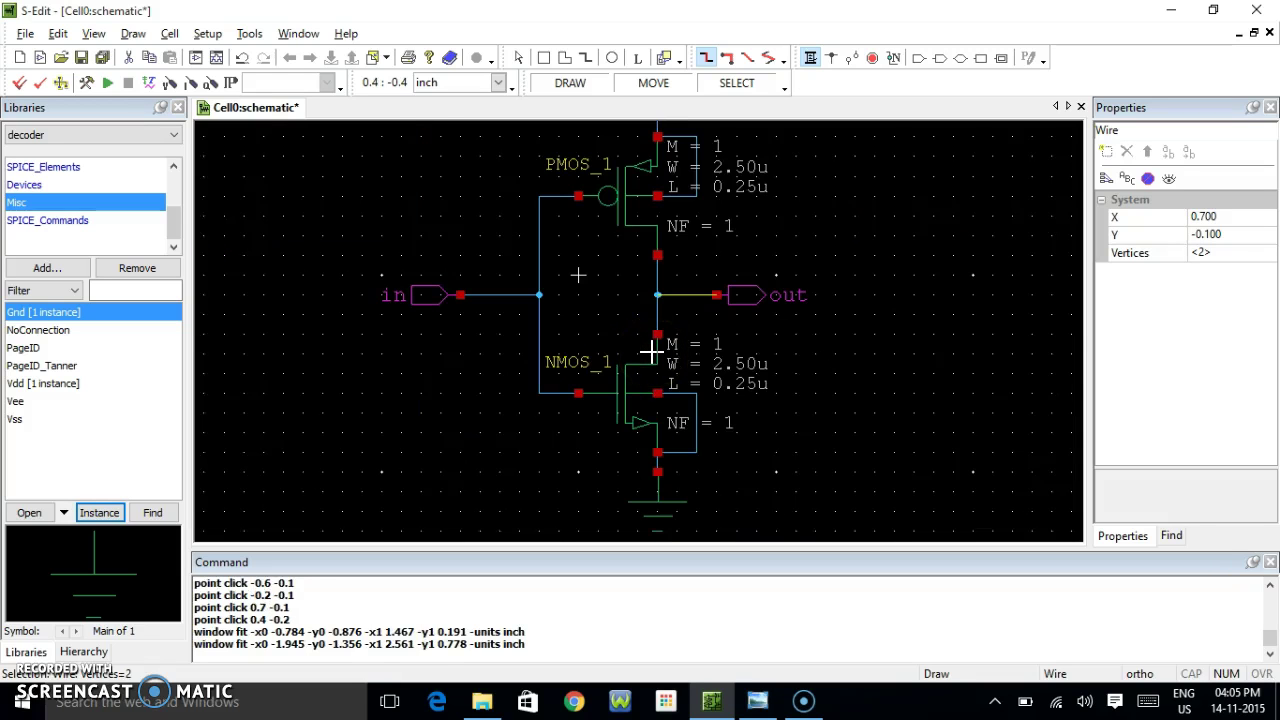
scroll(651, 351, "down", 1)
scroll(651, 351, "up", 1)
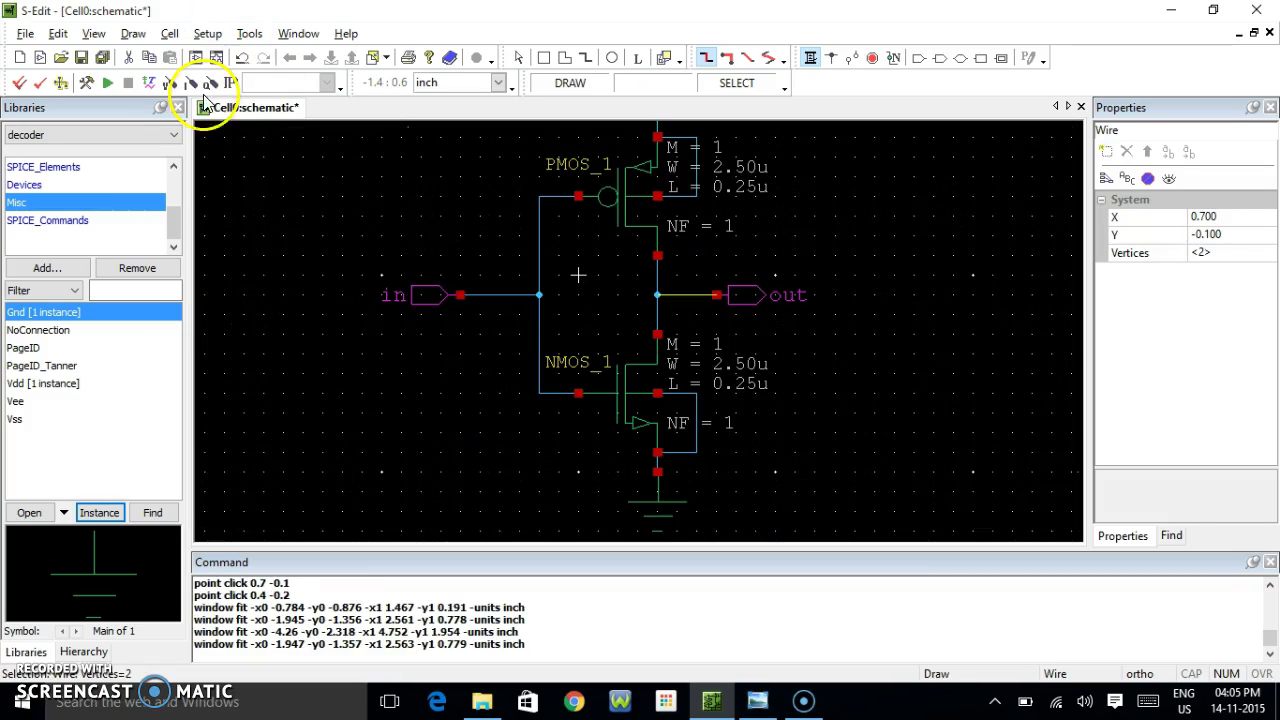
Generate the symbol view of the inverter cell Cell0 from its schematic with Update Symbol.
key("Escape")
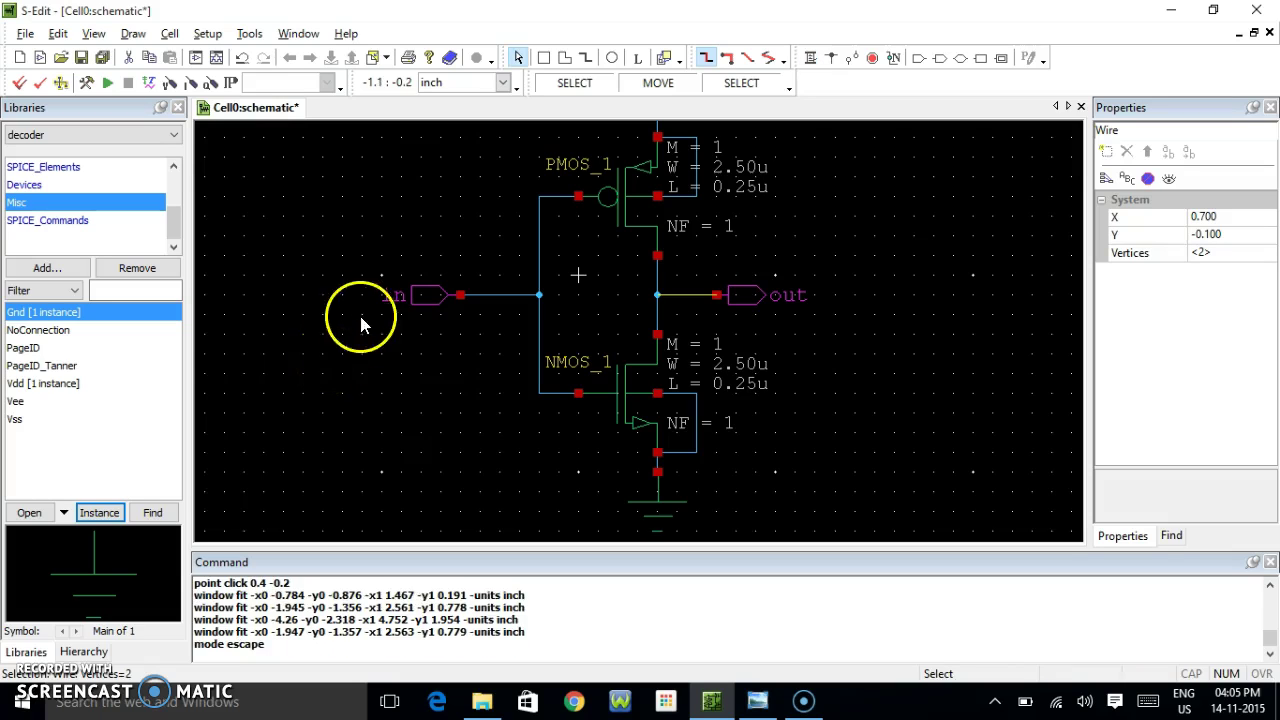
left_click(168, 33)
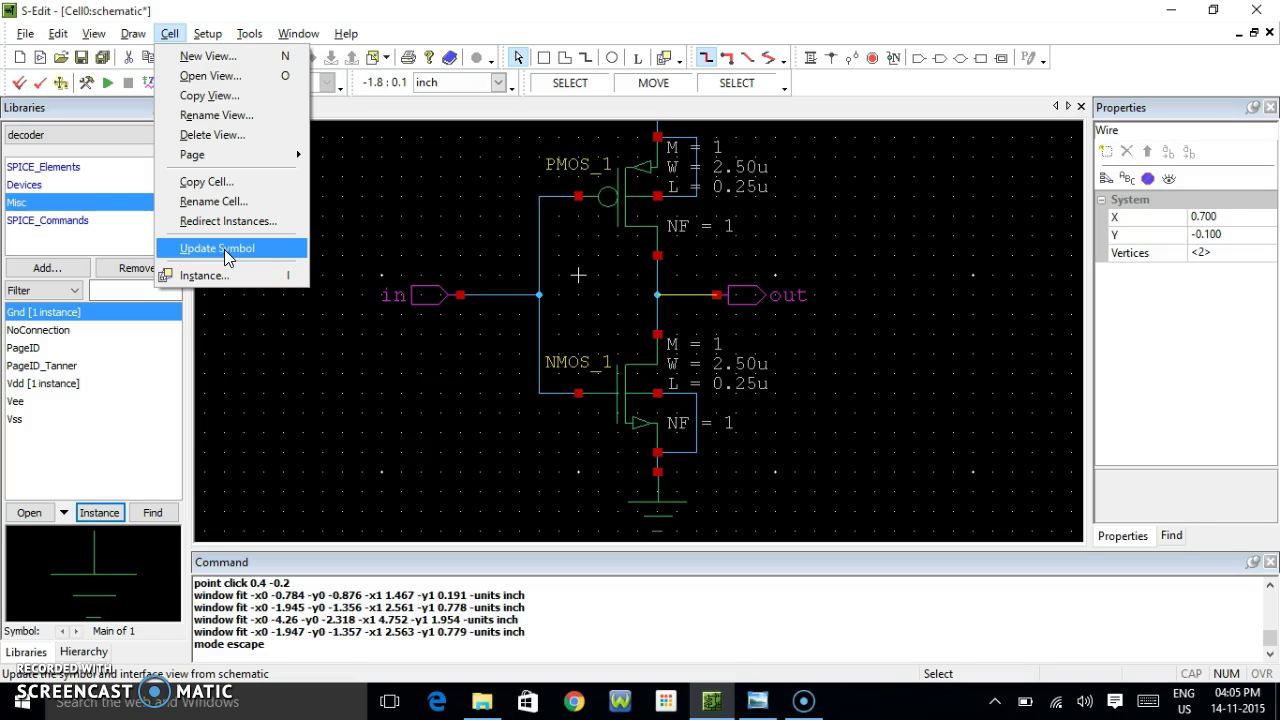
left_click(259, 249)
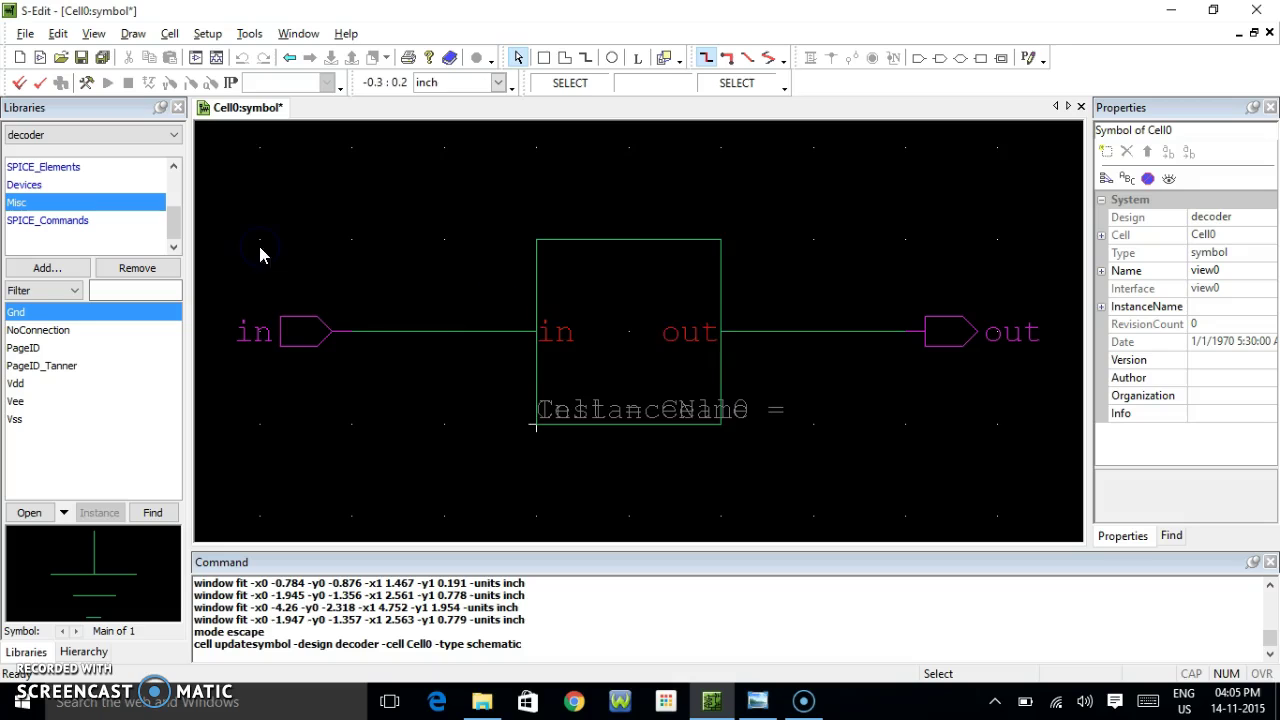
left_click(532, 350)
key("Home")
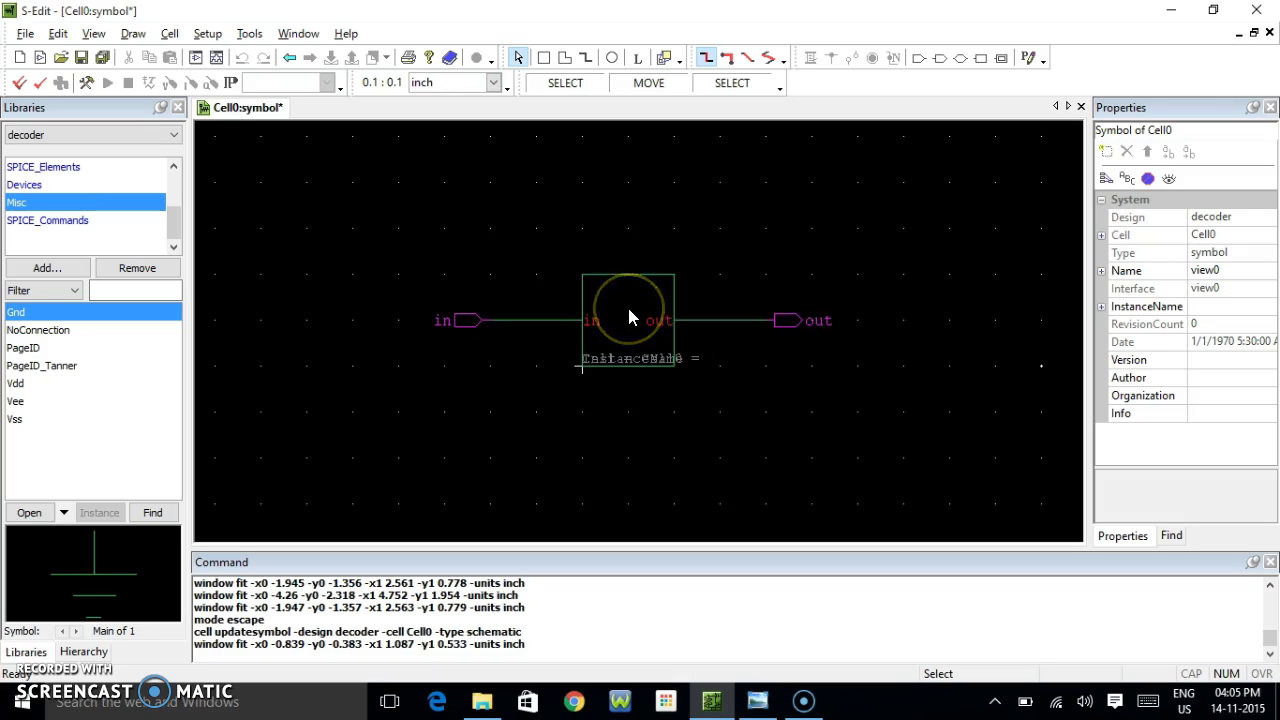
scroll(630, 318, "up", 2)
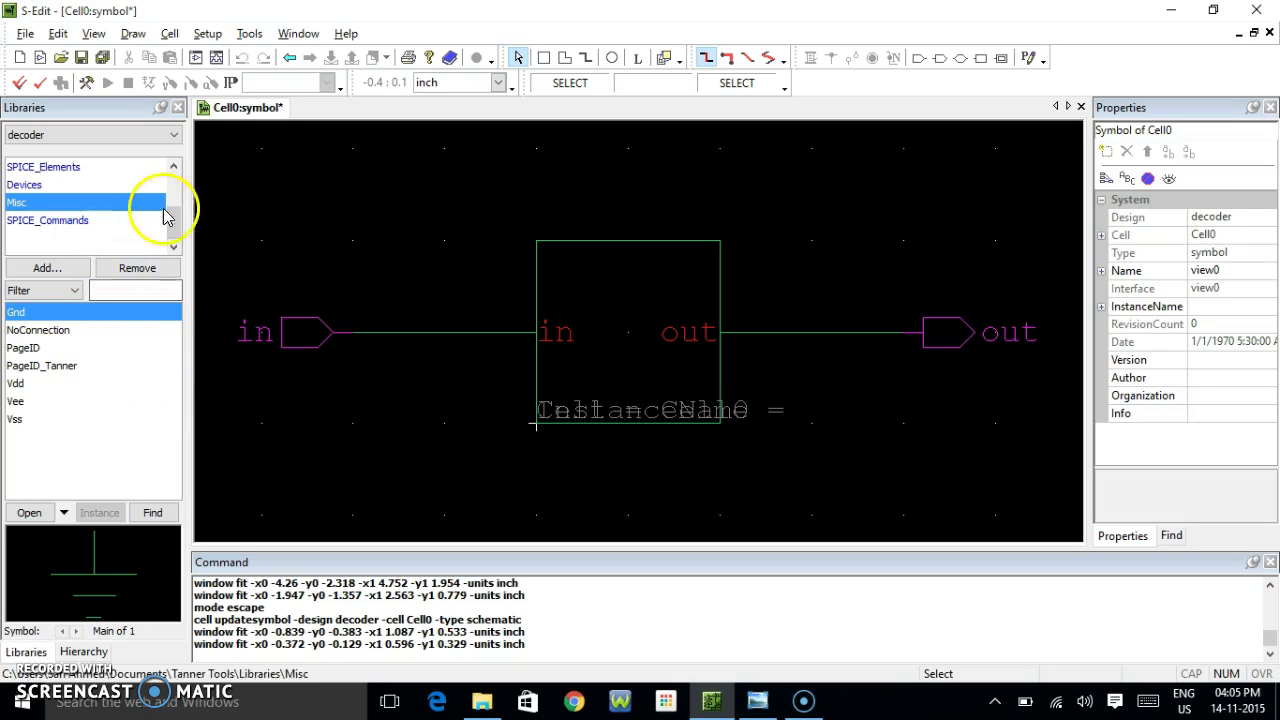
Create a schematic view for a new cell named nand in the decoder design, consulting the hand-drawn circuit photo.
left_click_drag(174, 211, 185, 160)
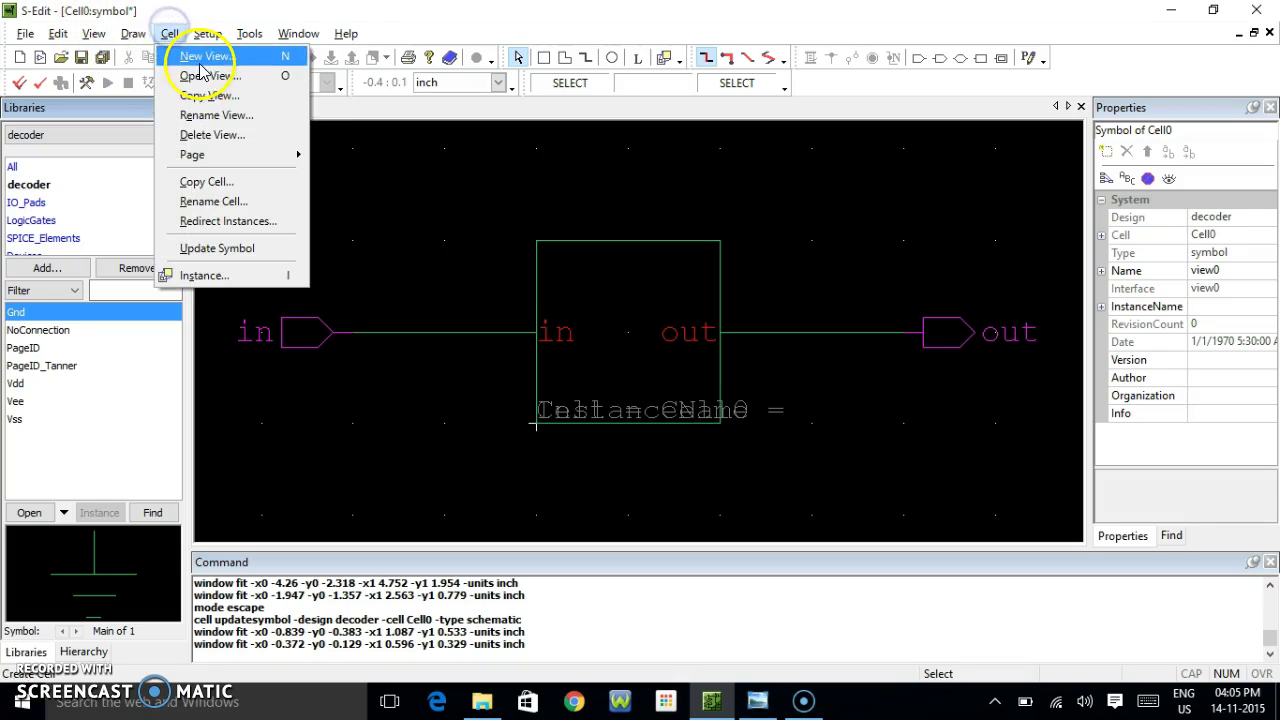
left_click(200, 56)
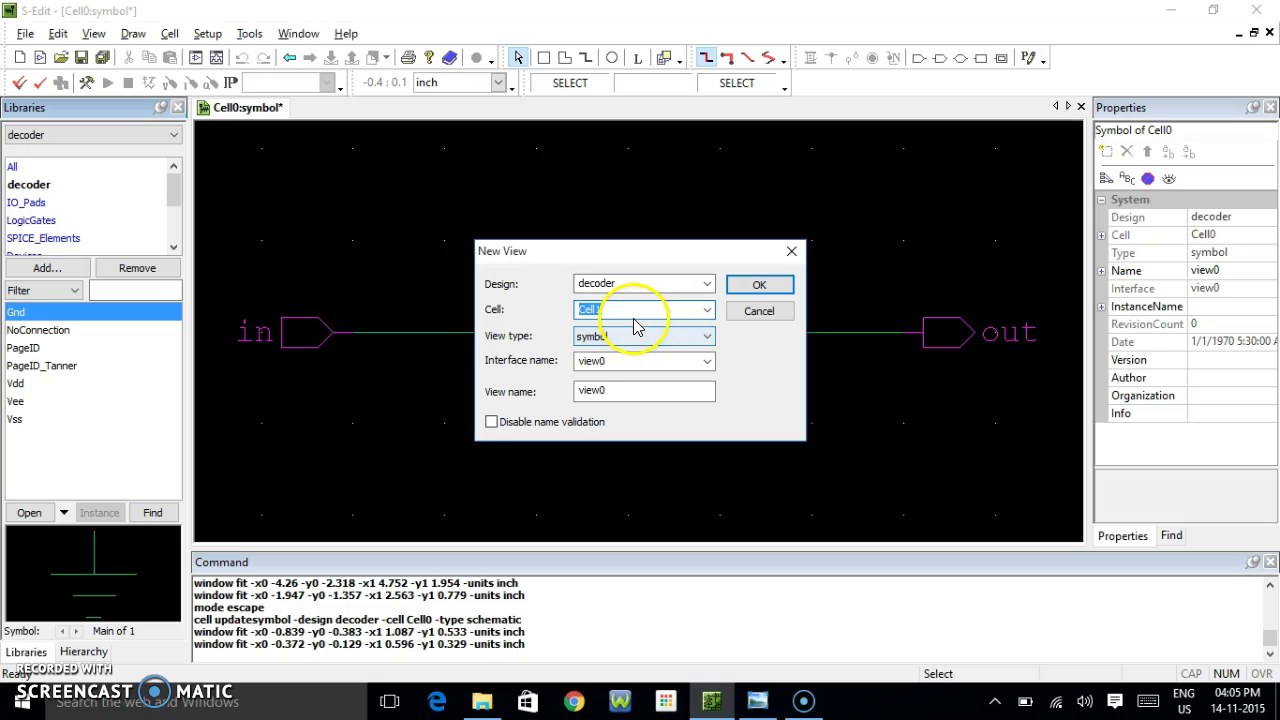
left_click(655, 337)
left_click(613, 367)
left_click(639, 309)
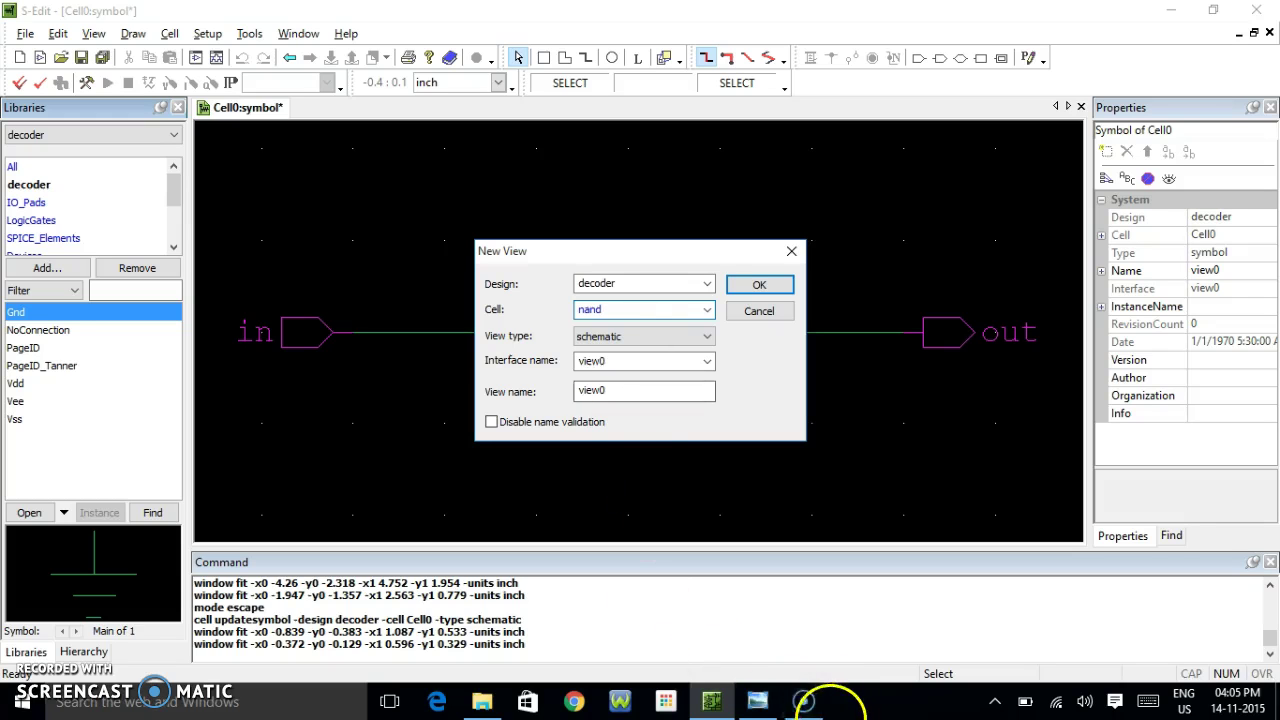
left_click(757, 700)
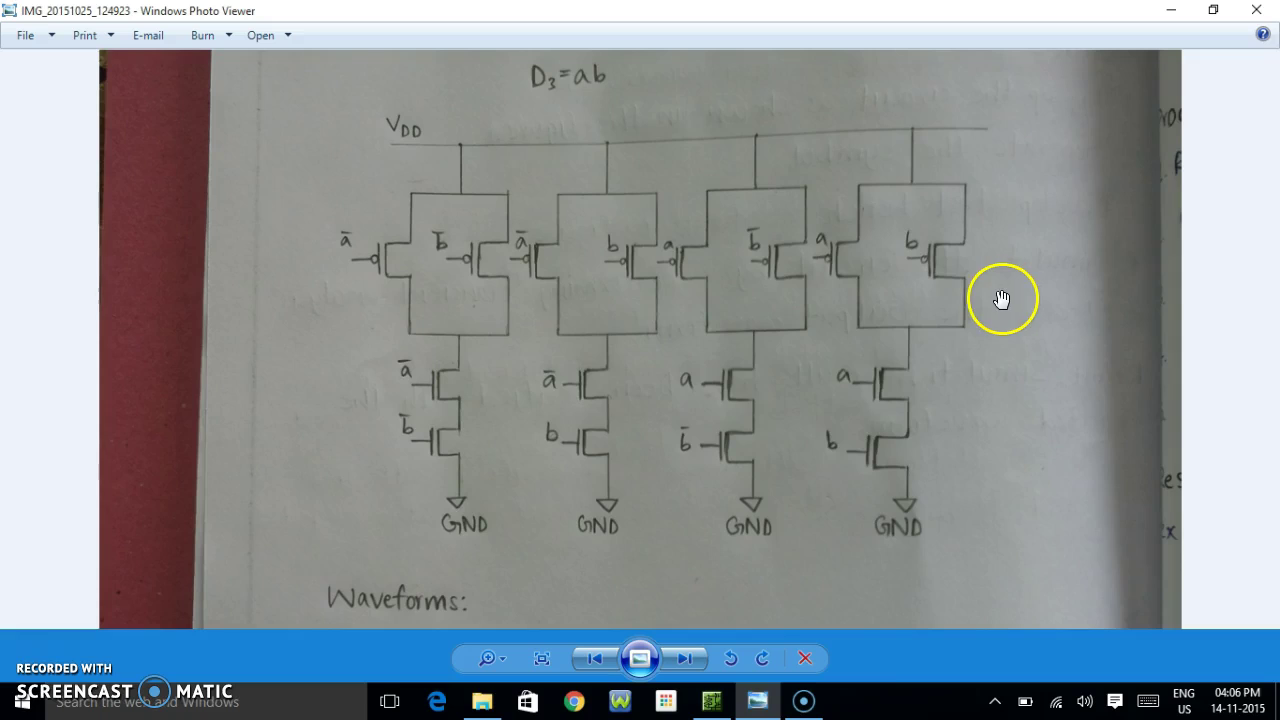
left_click(1172, 12)
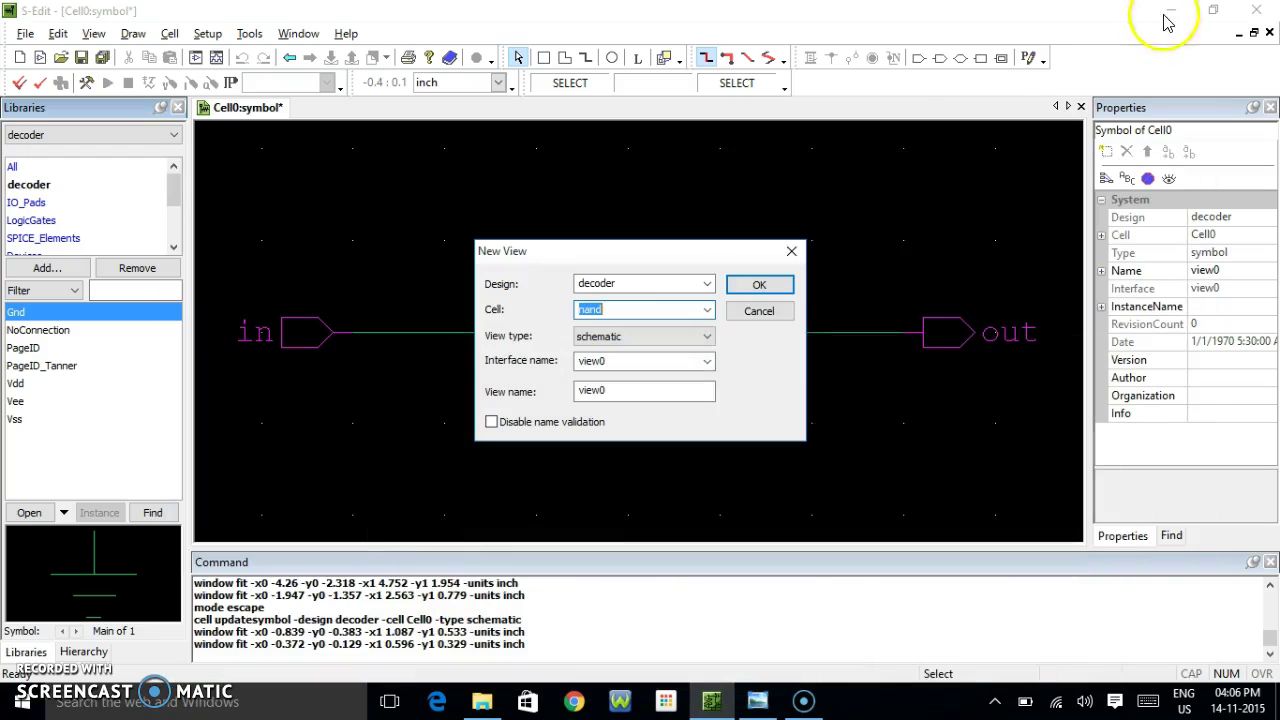
left_click(759, 288)
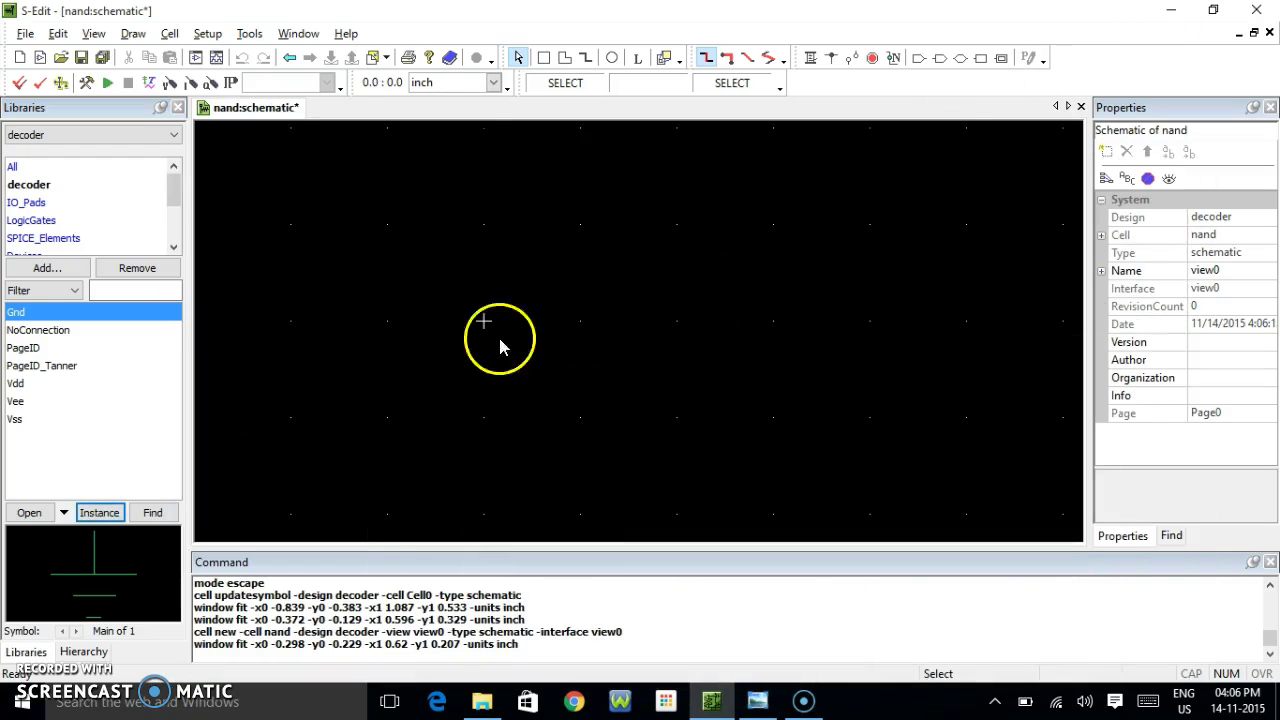
Place two NMOS transistors with the NMOS4 symbol from the Devices library, one below the other.
mouse_move(176, 178)
left_mouse_down()
mouse_move(189, 242)
mouse_move(186, 171)
mouse_move(171, 246)
mouse_move(180, 186)
left_mouse_up()
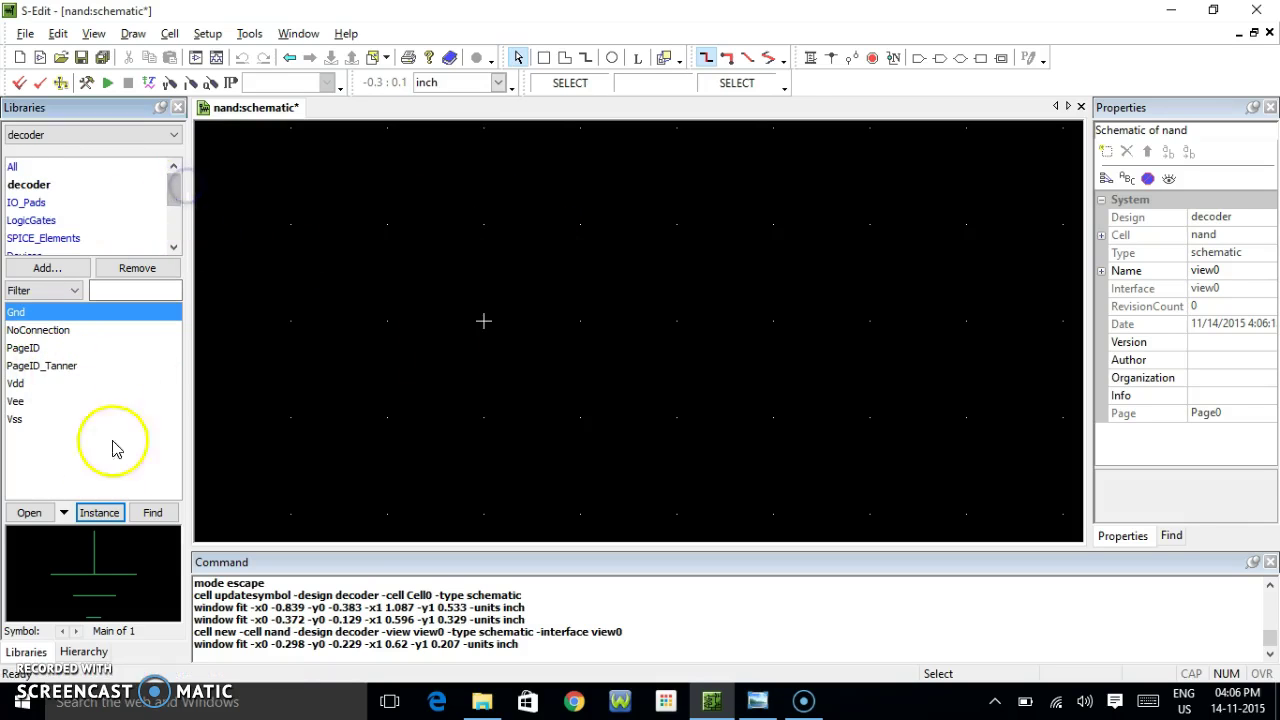
left_click(30, 166)
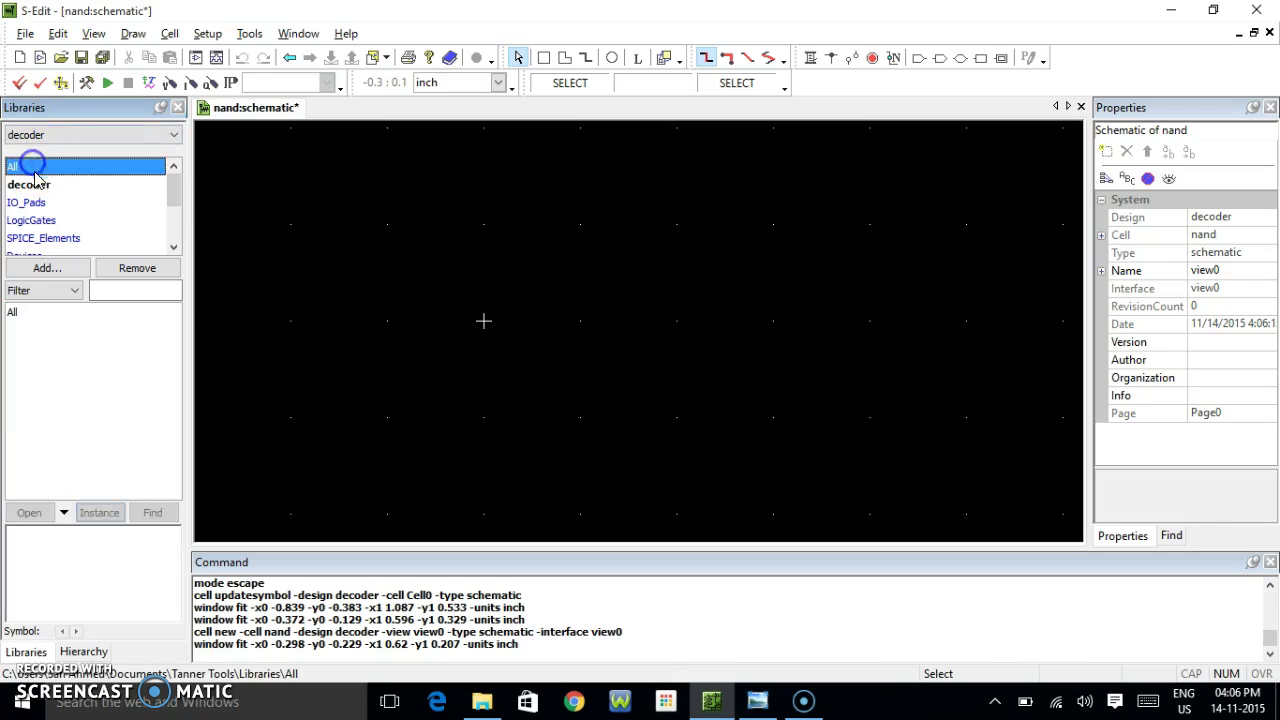
left_click_drag(171, 186, 171, 223)
left_click(22, 186)
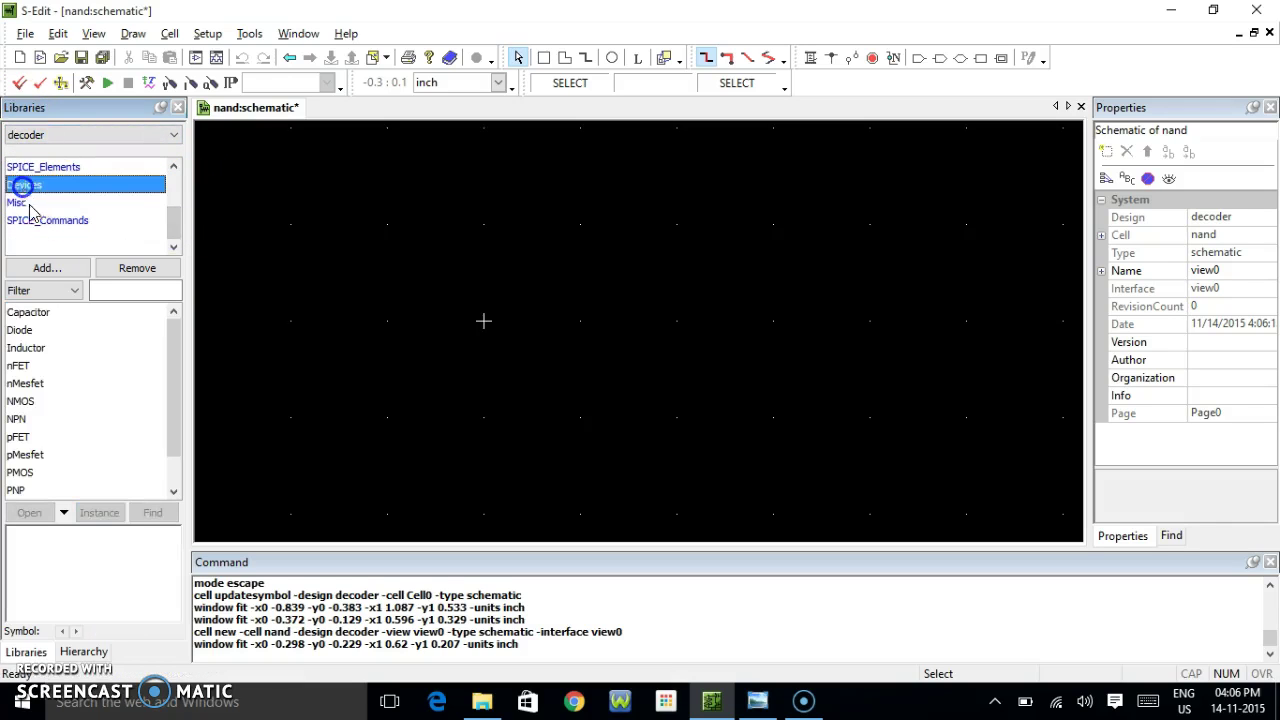
left_click(24, 401)
left_click(99, 512)
scroll(557, 455, "down", 1)
scroll(591, 478, "down", 1)
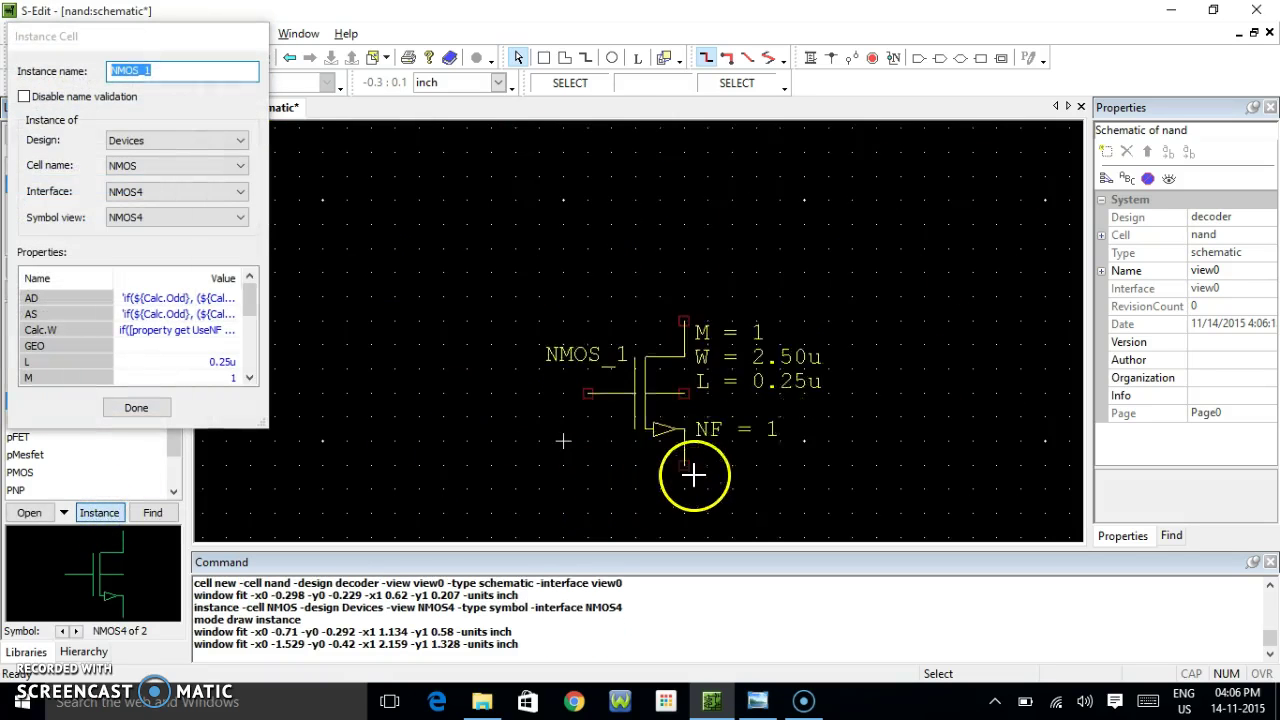
left_click(678, 450)
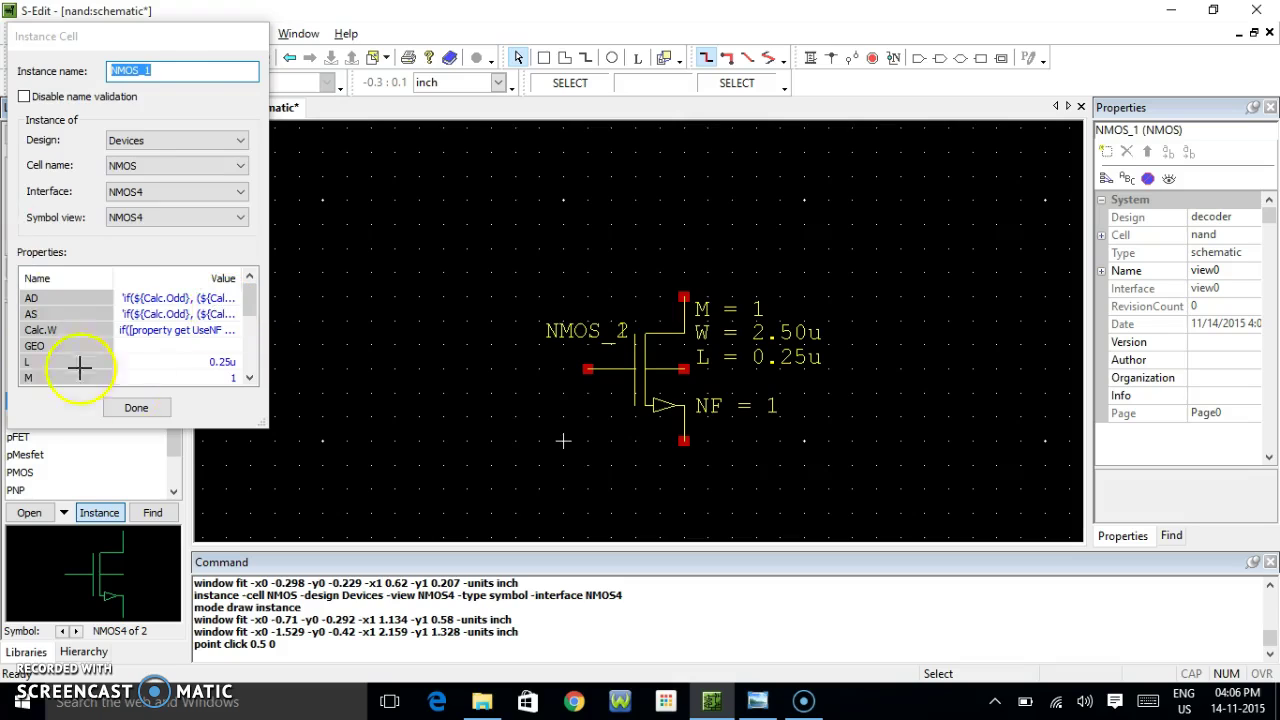
left_click(589, 463)
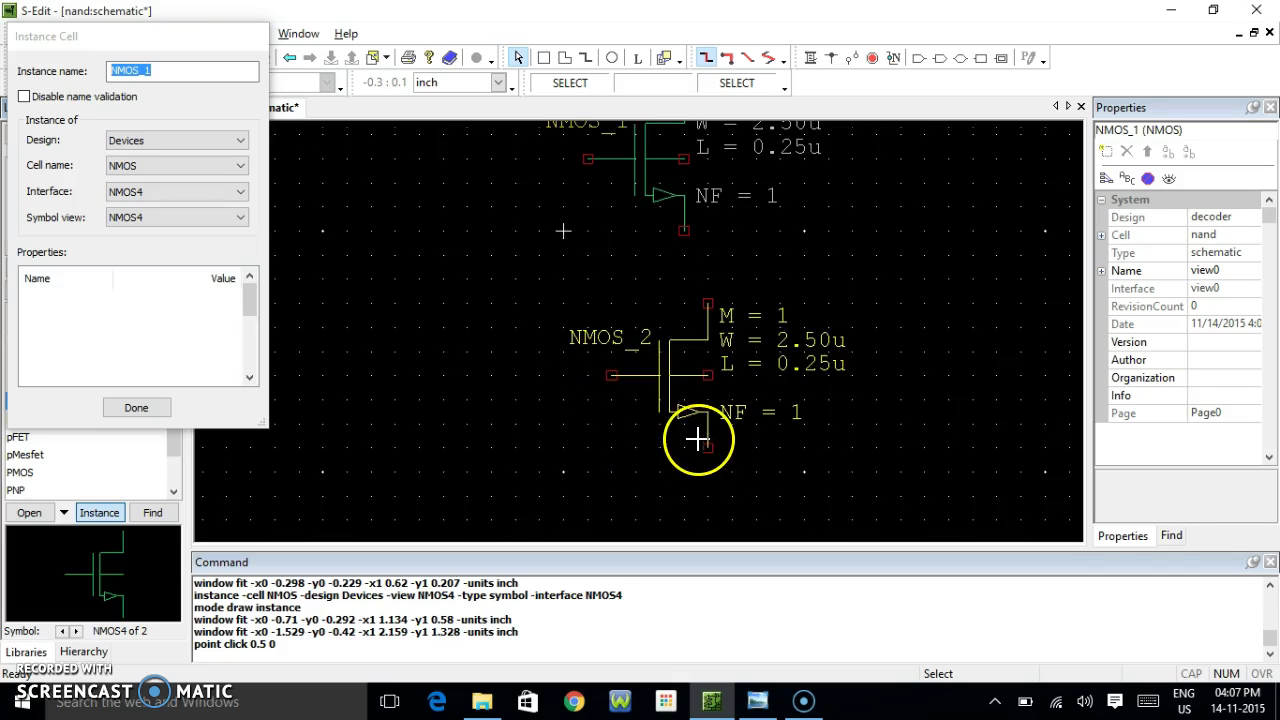
left_click(690, 432)
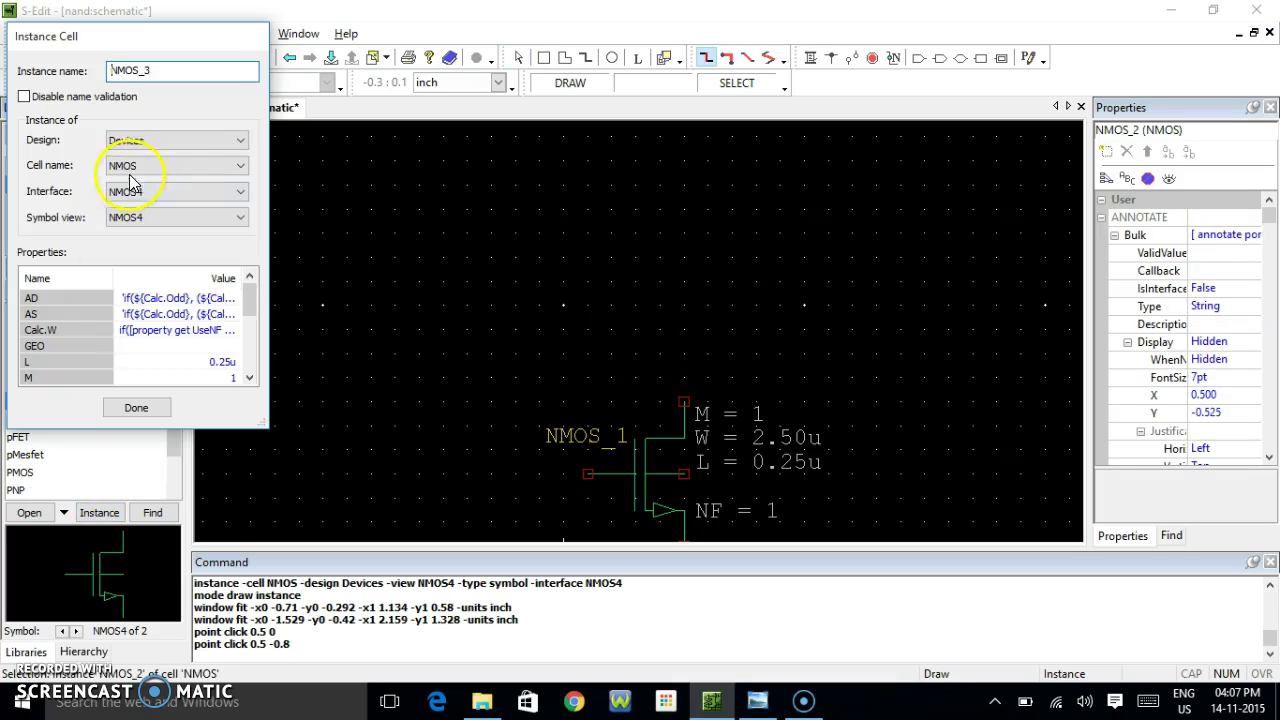
Place two PMOS transistors with the PMOS3 symbol side by side above the NMOS pair.
left_click(187, 192)
left_click(186, 168)
left_click(186, 166)
left_click(140, 244)
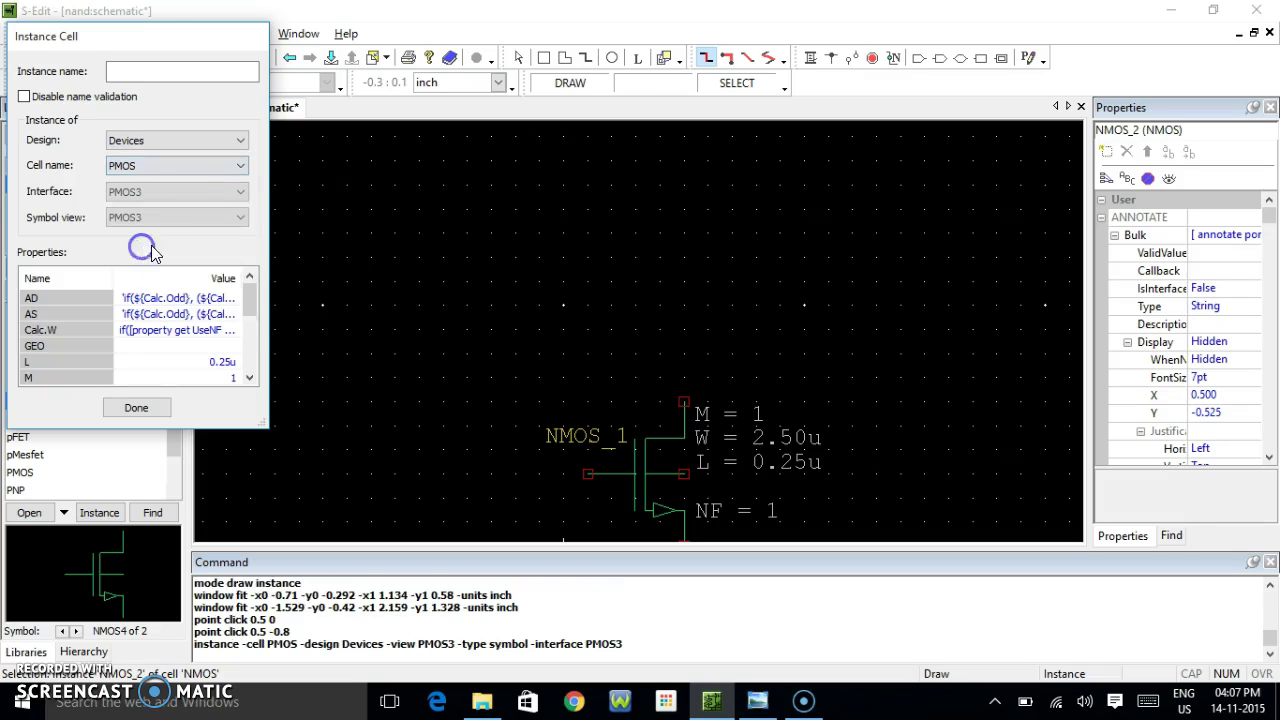
left_click(566, 318)
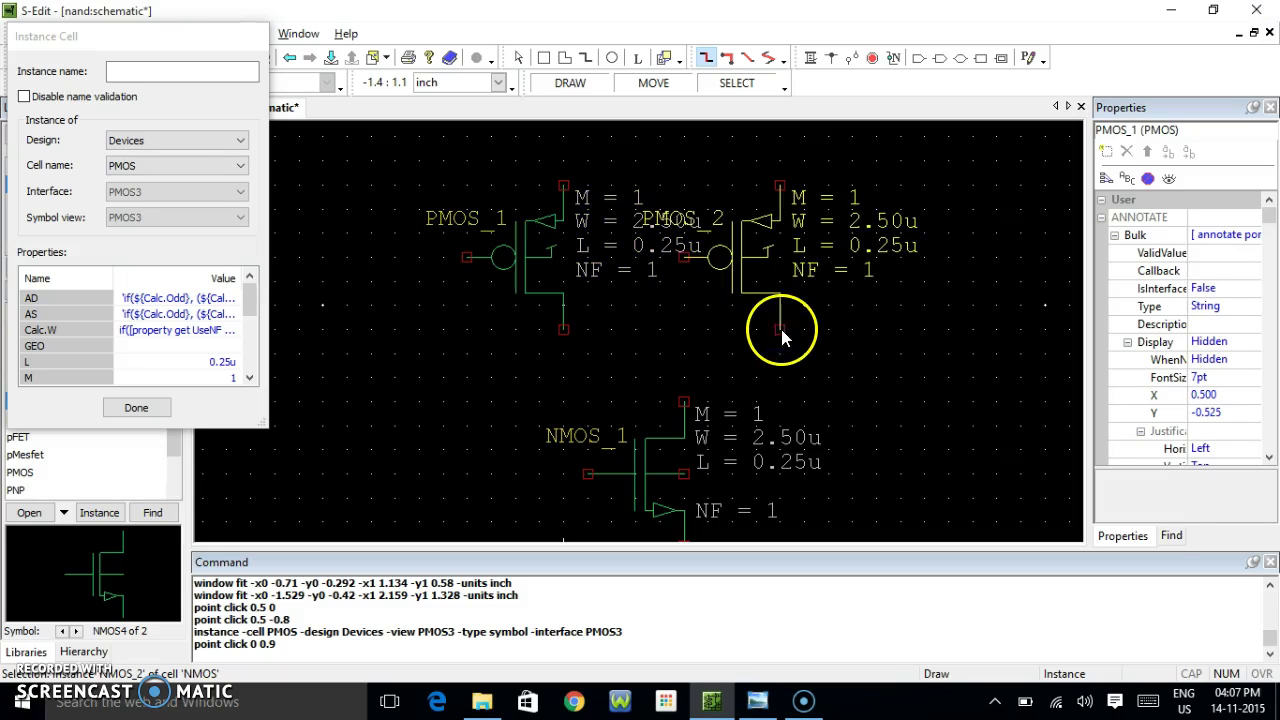
left_click(783, 330)
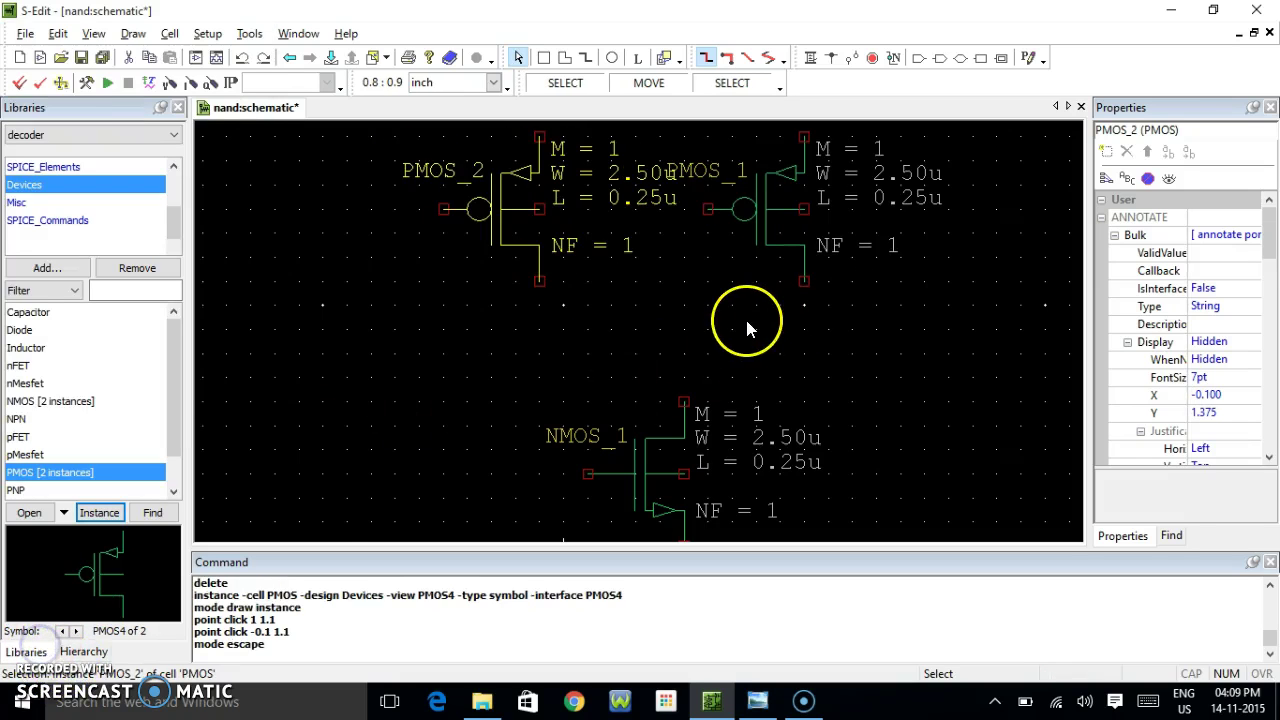
Wire the drains of the two side-by-side PMOS transistors together with a straight horizontal wire.
scroll(745, 316, "up", 1)
scroll(745, 316, "down", 2)
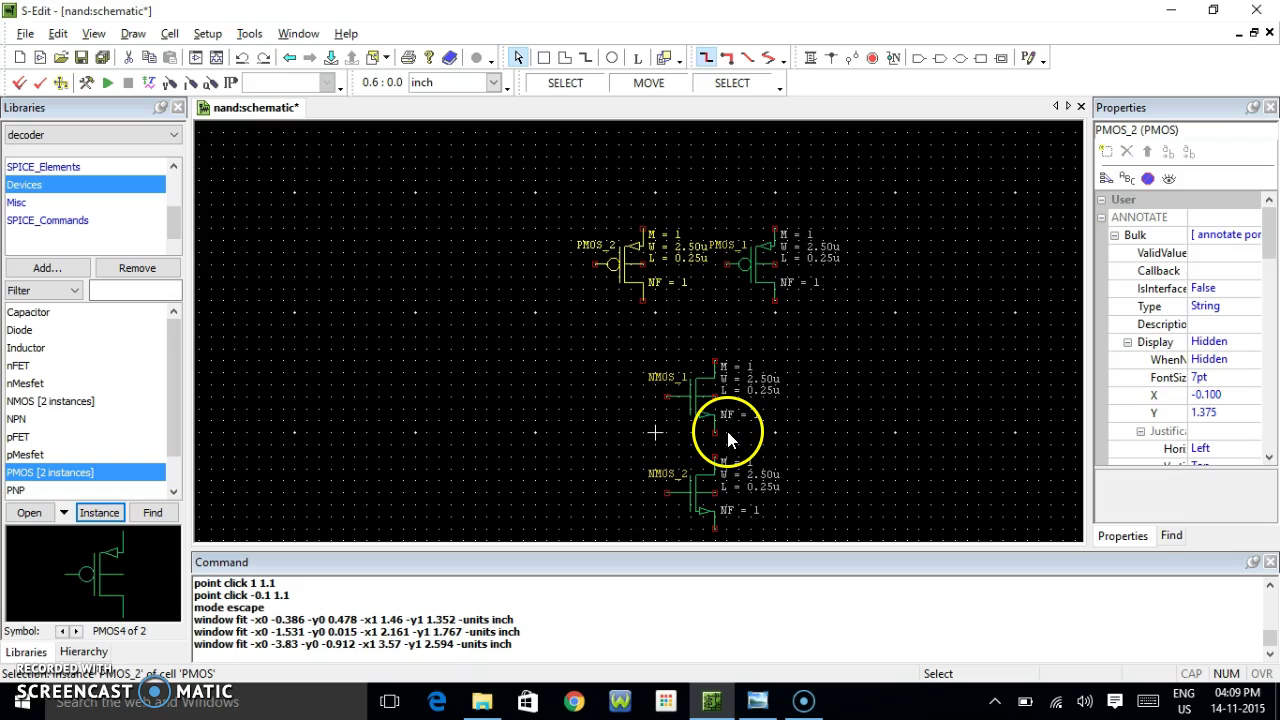
scroll(808, 213, "up", 1)
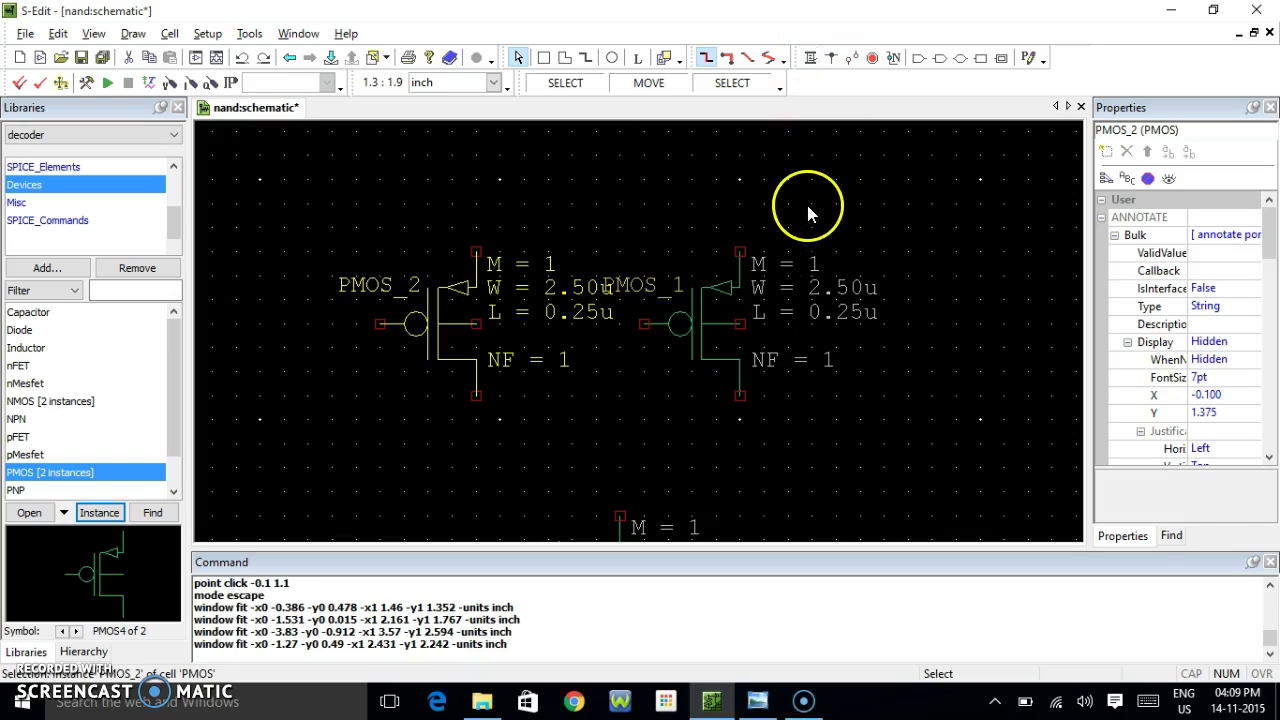
left_click(829, 58)
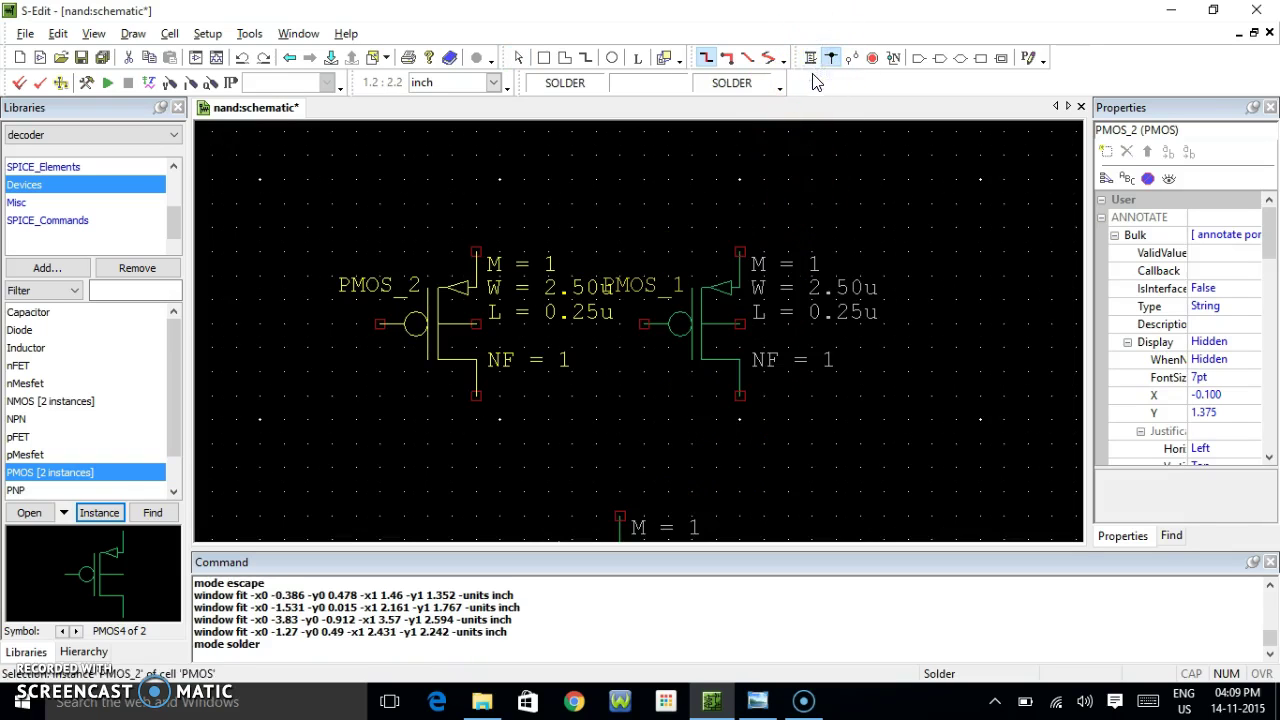
key("Escape")
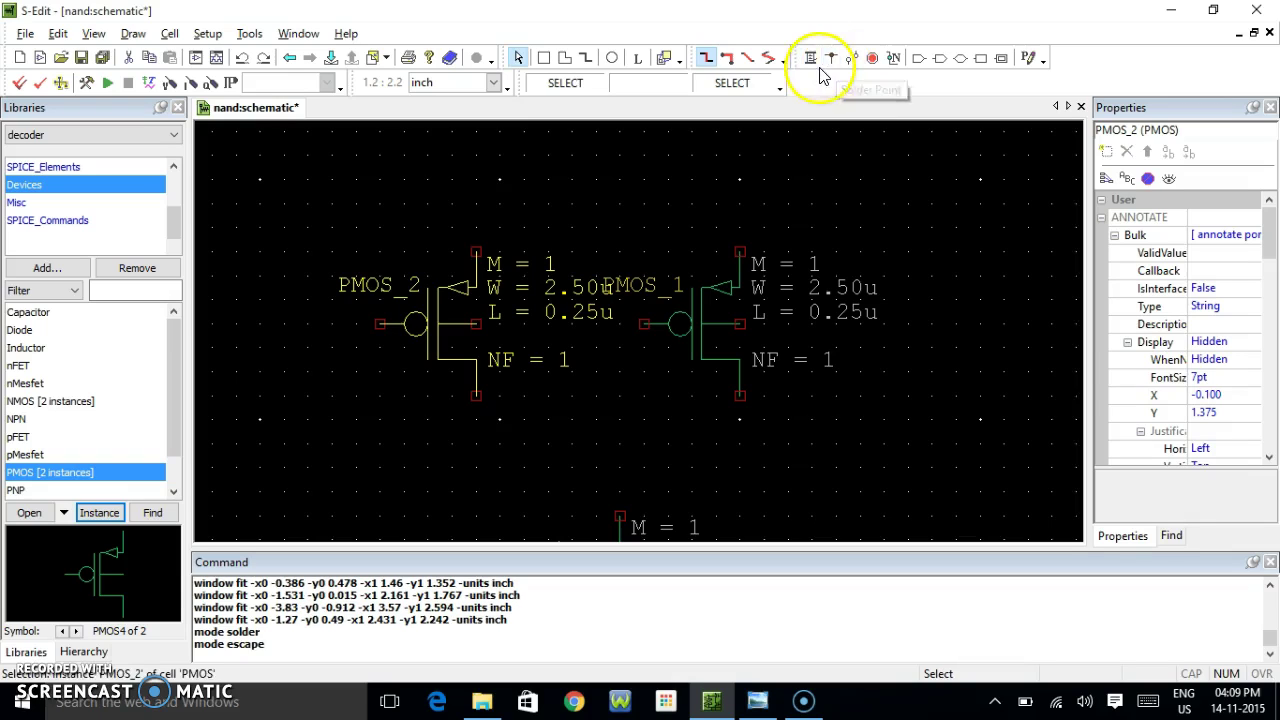
left_click(811, 58)
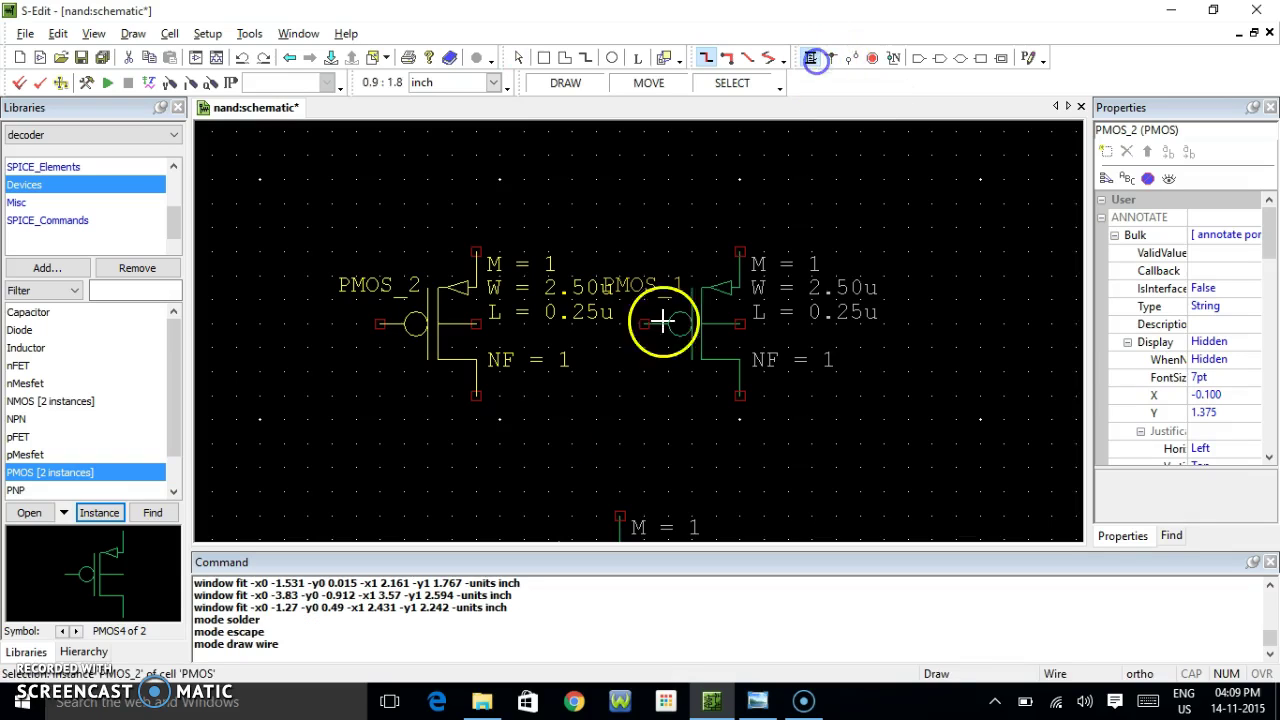
left_click(476, 396)
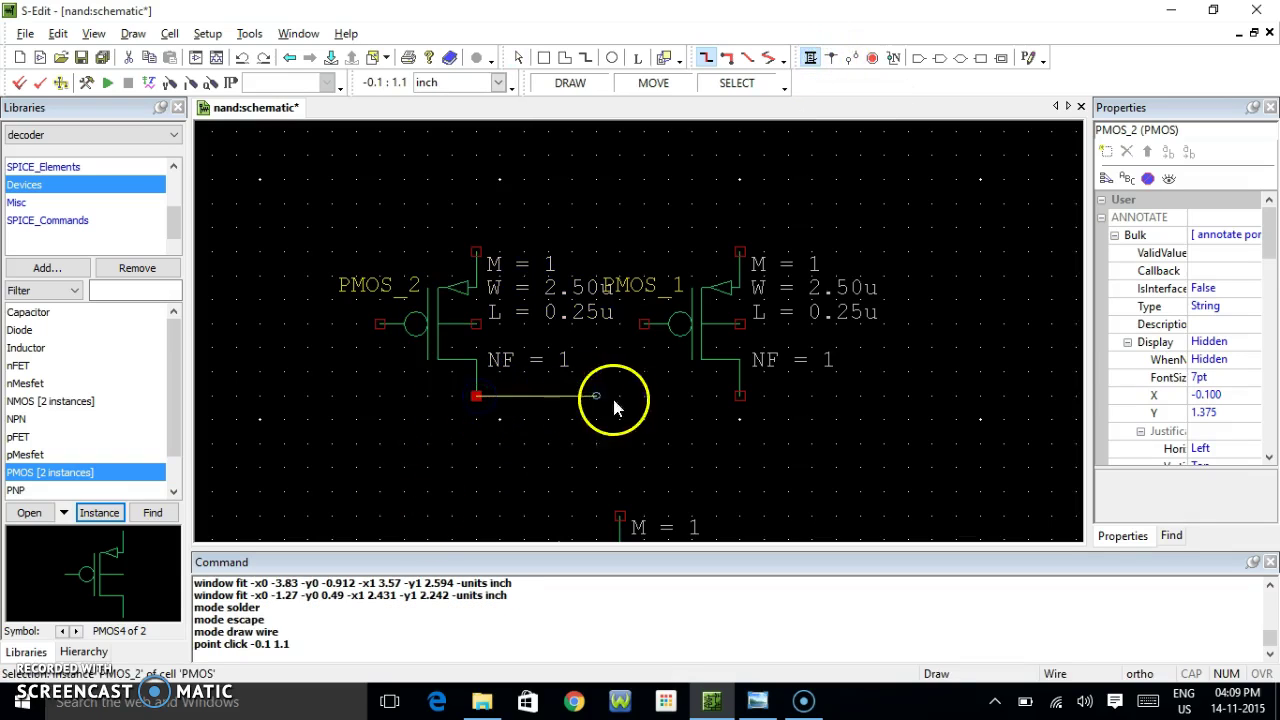
left_click(745, 396)
Join the sources of the two PMOS transistors with a wire routed just above both devices.
left_click(476, 252)
left_click(476, 228)
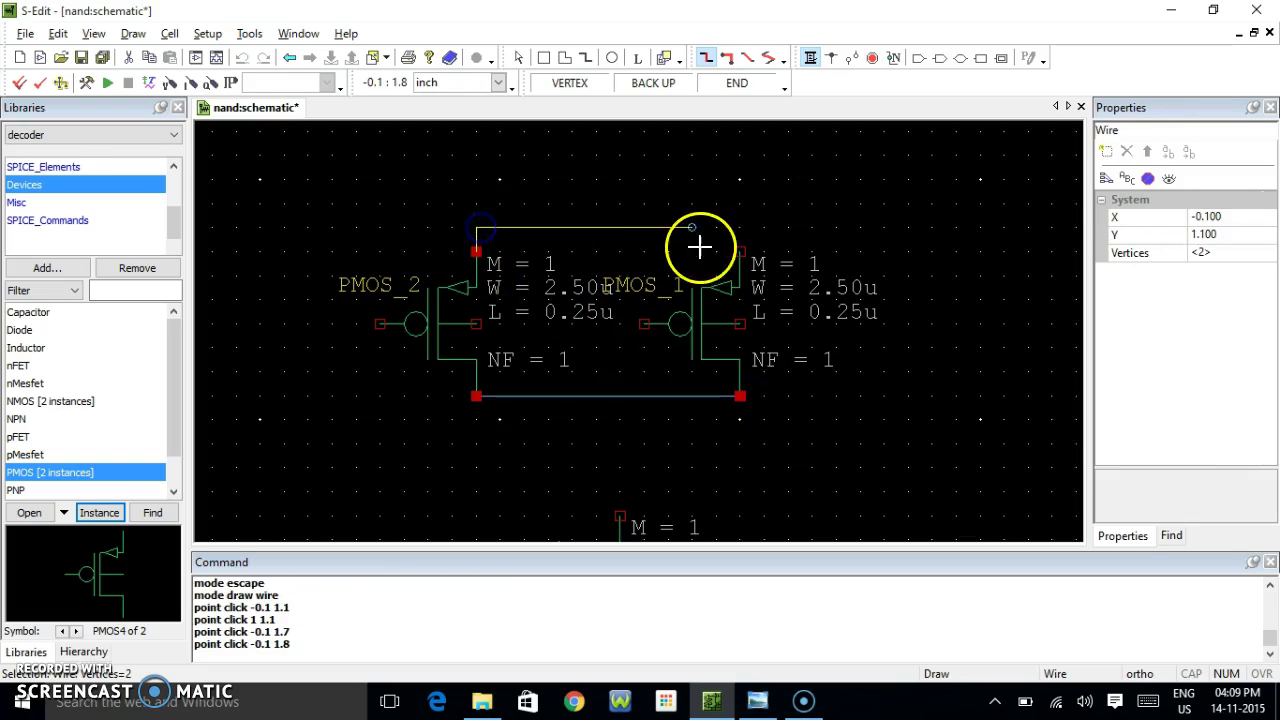
left_click(745, 246)
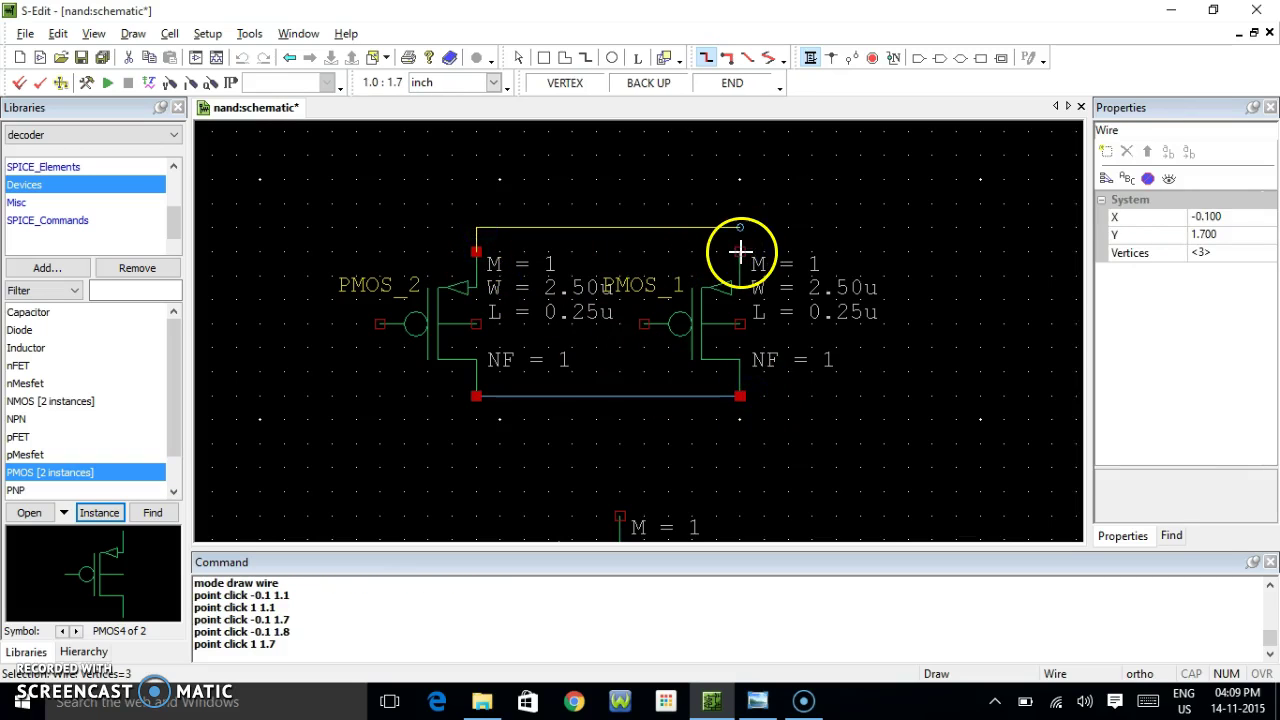
left_click(740, 228)
left_click(741, 246)
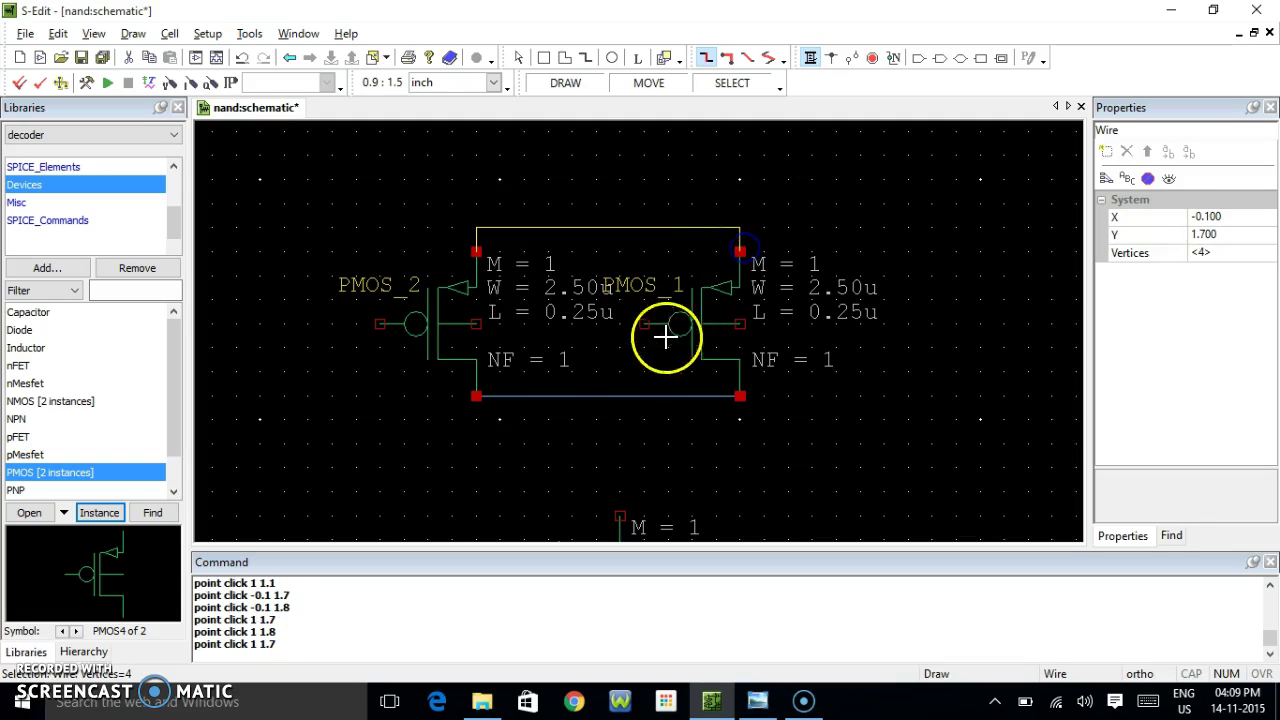
Wire the bulk terminal of each PMOS transistor up to the common source wire.
left_click(482, 320)
left_click(508, 323)
left_click(512, 229)
left_click(740, 324)
left_click(765, 323)
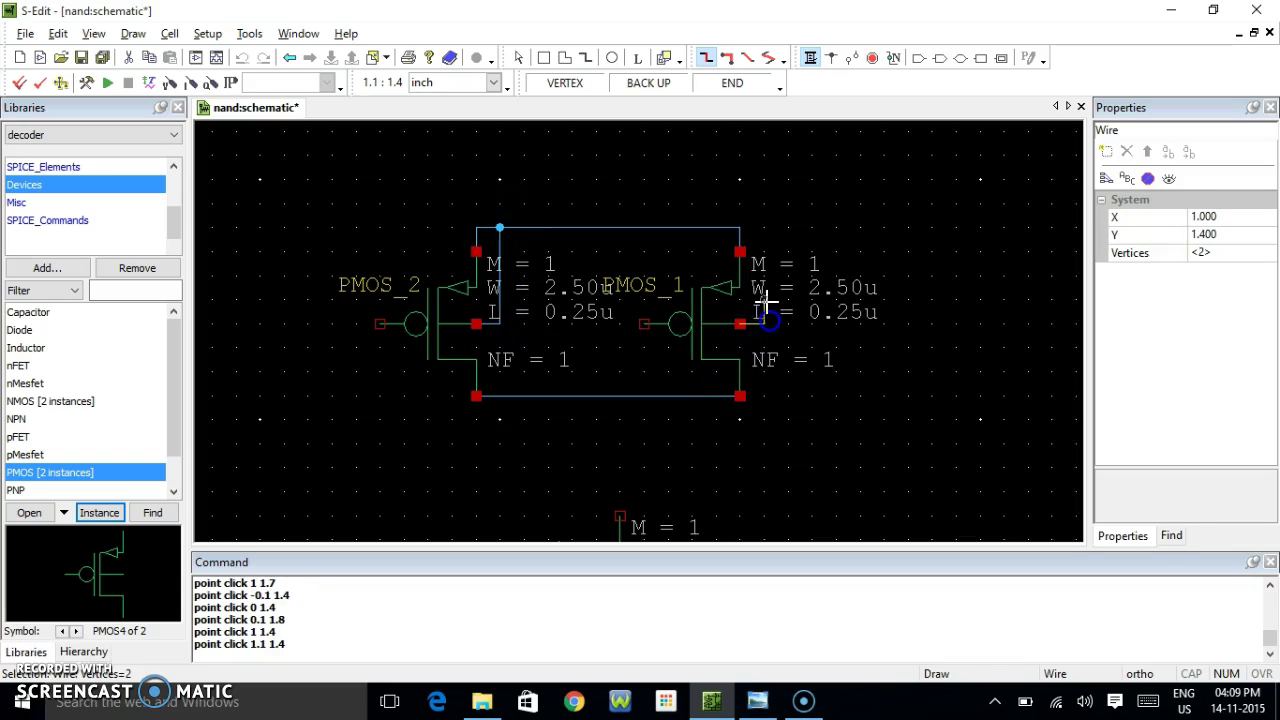
left_click(743, 231)
left_click(738, 229)
Connect the drain of the upper NMOS transistor to the wire joining the PMOS drains.
scroll(580, 388, "down", 1)
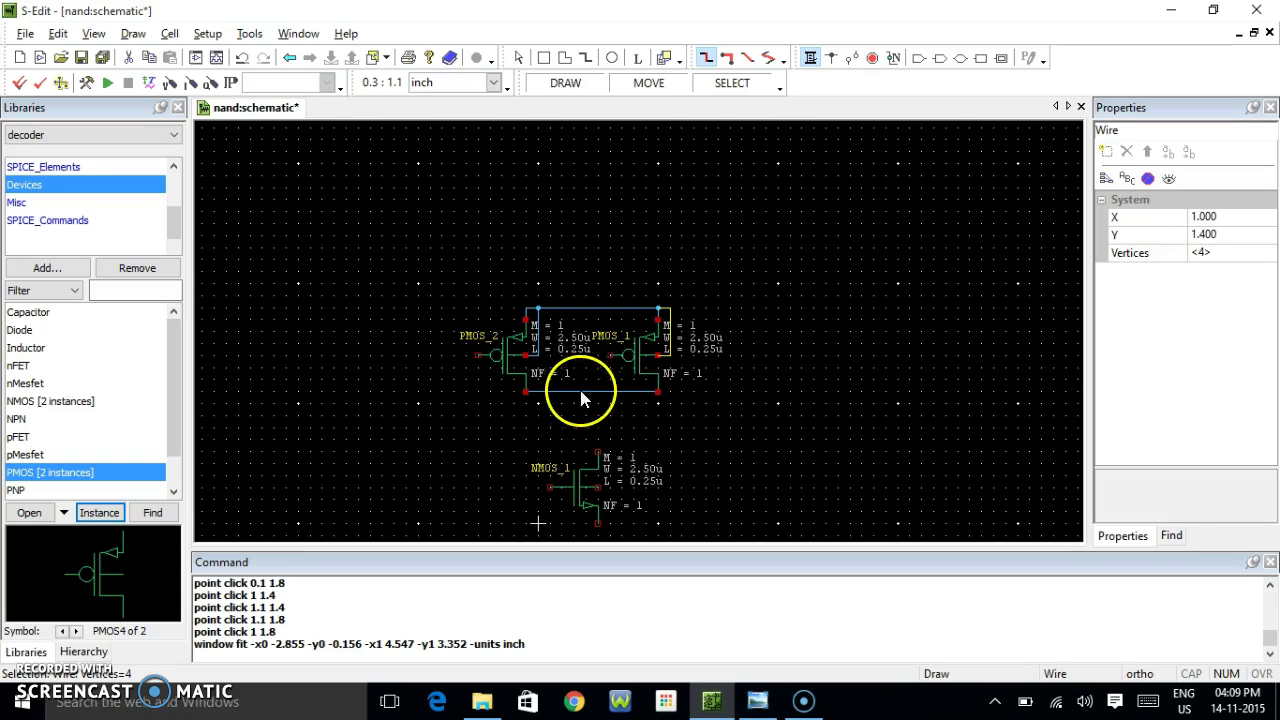
scroll(602, 400, "up", 1)
scroll(602, 400, "up", 1)
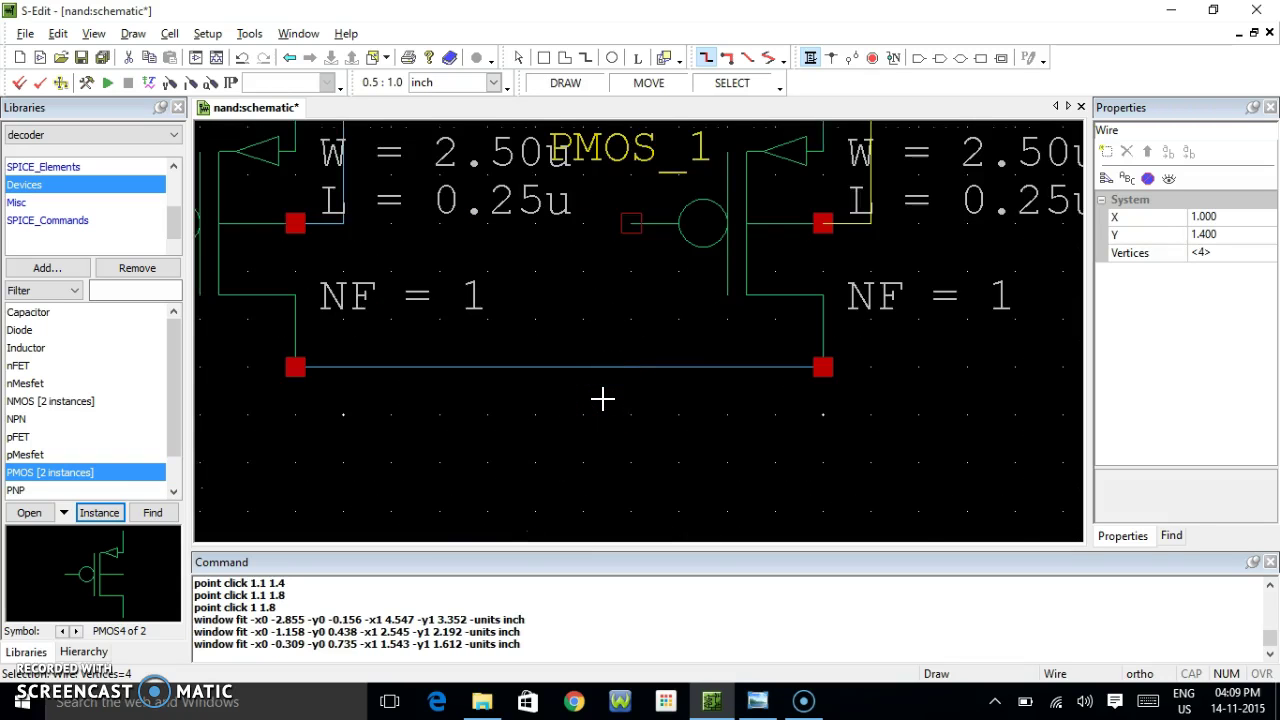
scroll(602, 400, "down", 1)
left_click(596, 396)
left_click(609, 272)
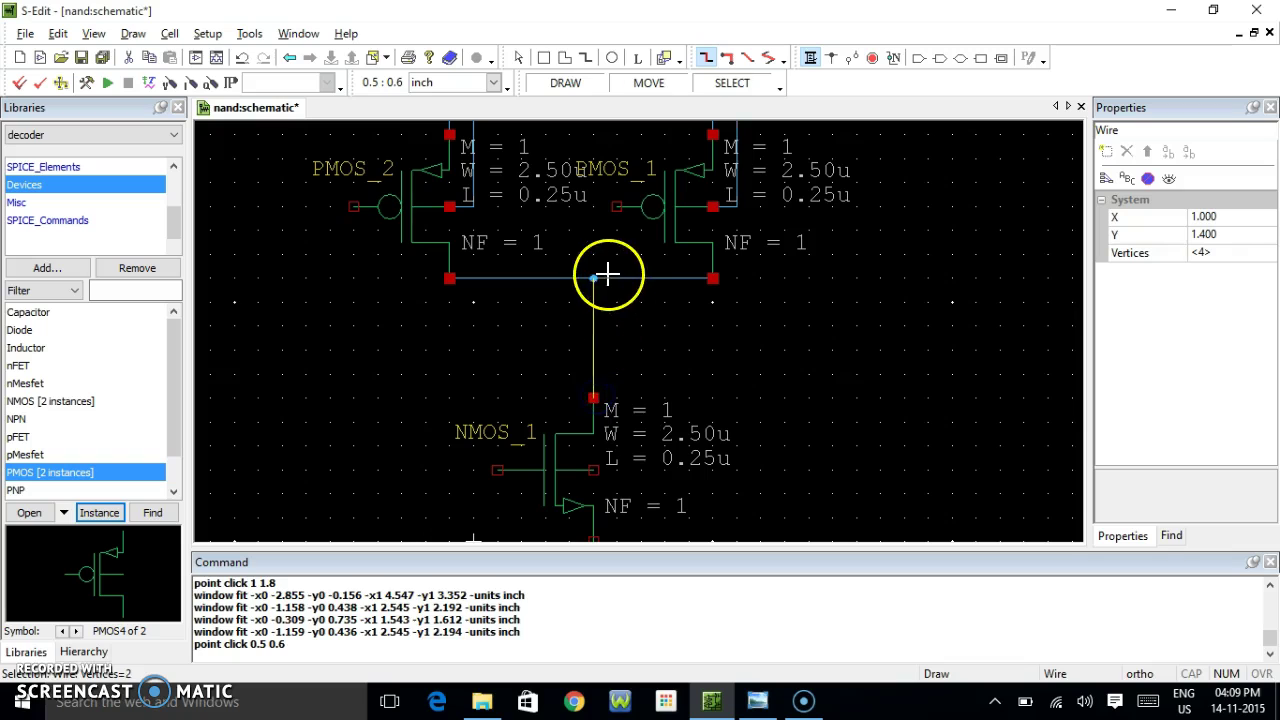
Wire the source of the upper NMOS transistor to the drain of the lower NMOS transistor.
key("Down")
key("Down")
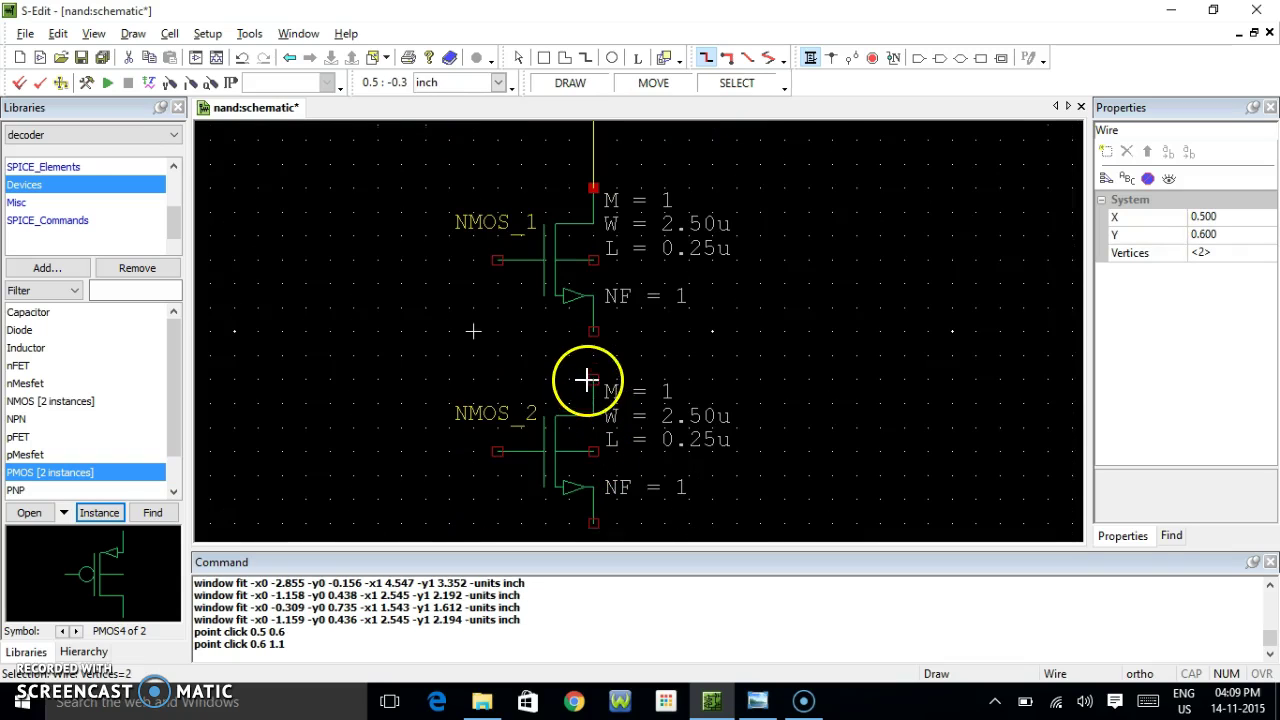
left_click(586, 380)
left_click(597, 332)
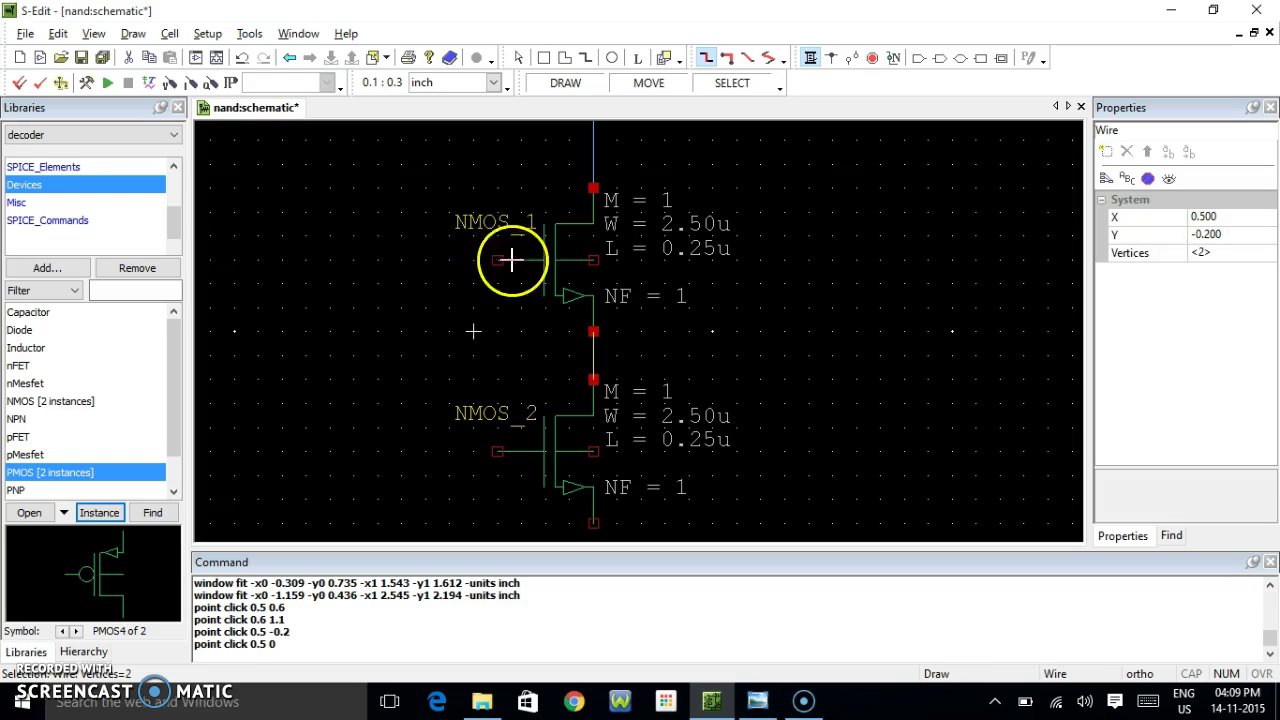
left_click(594, 260)
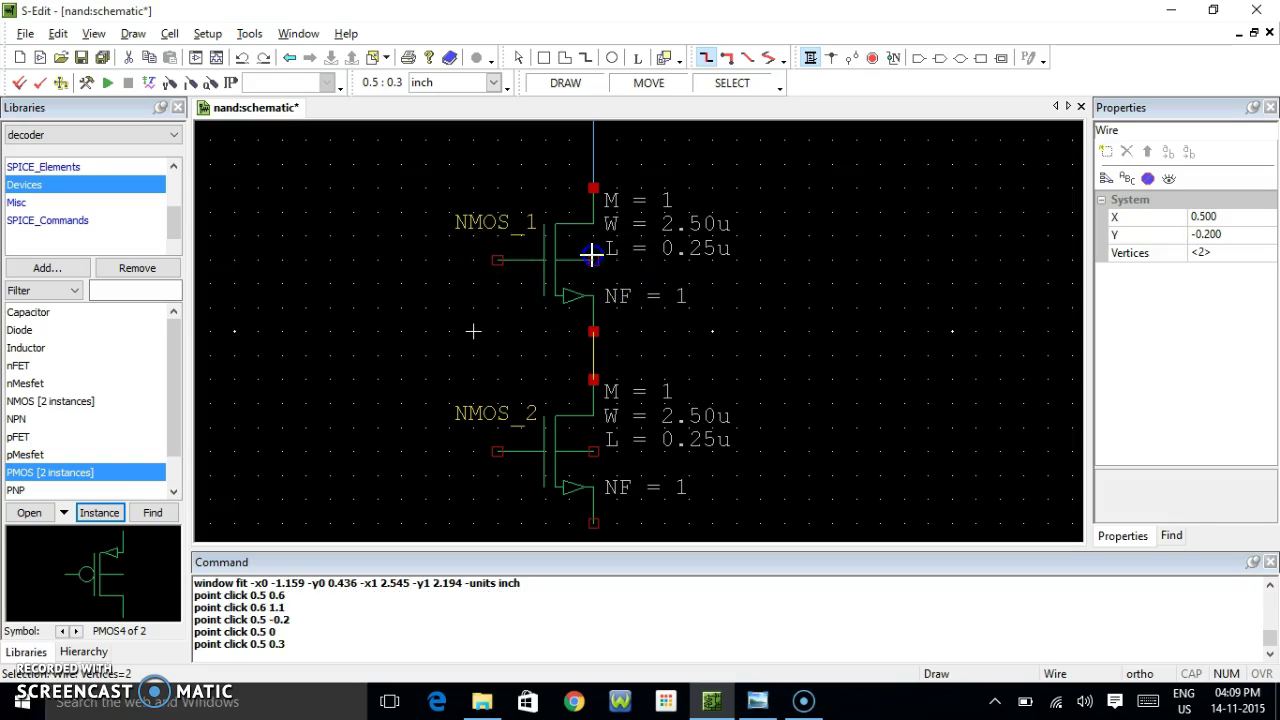
left_click(645, 262)
key("Home")
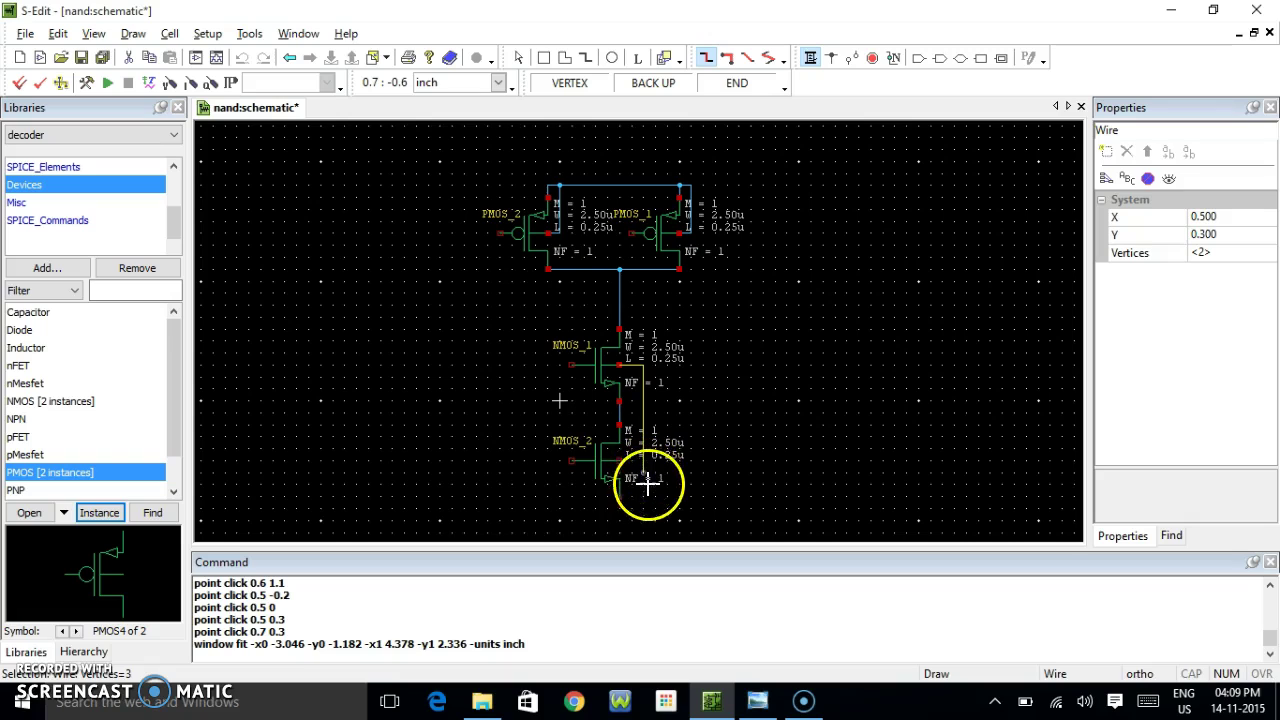
left_click(645, 498)
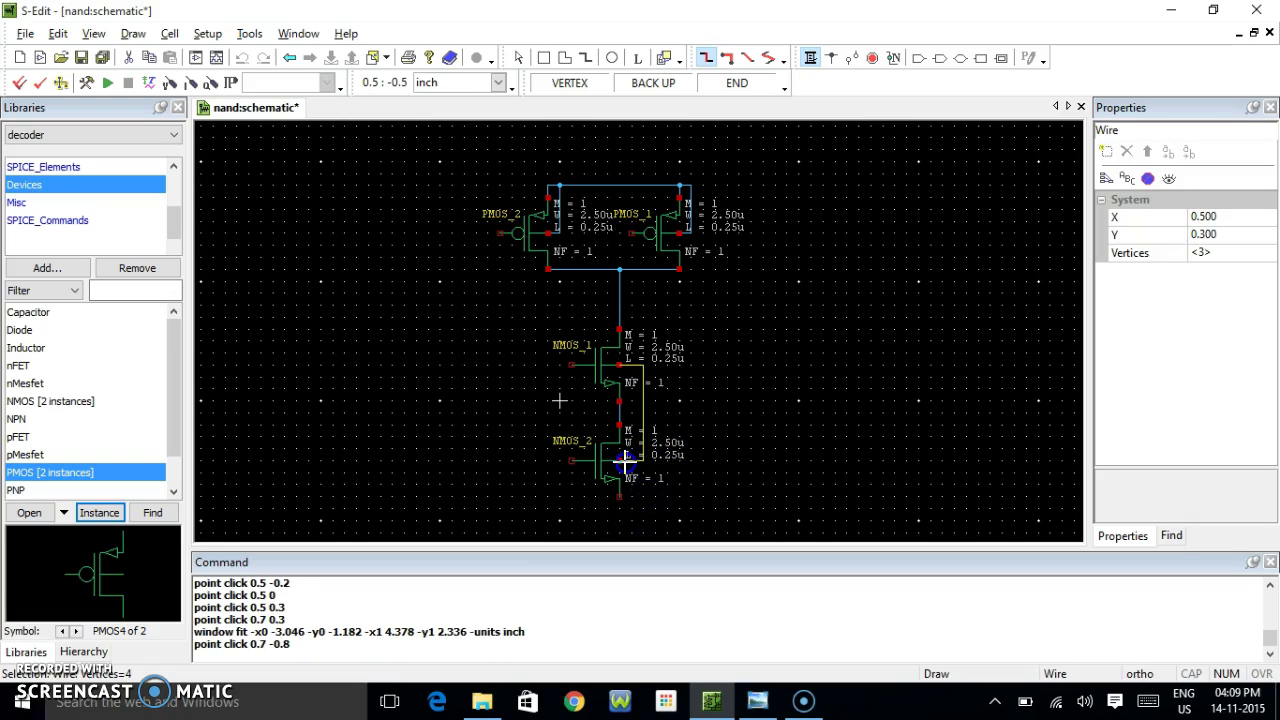
left_click(623, 461)
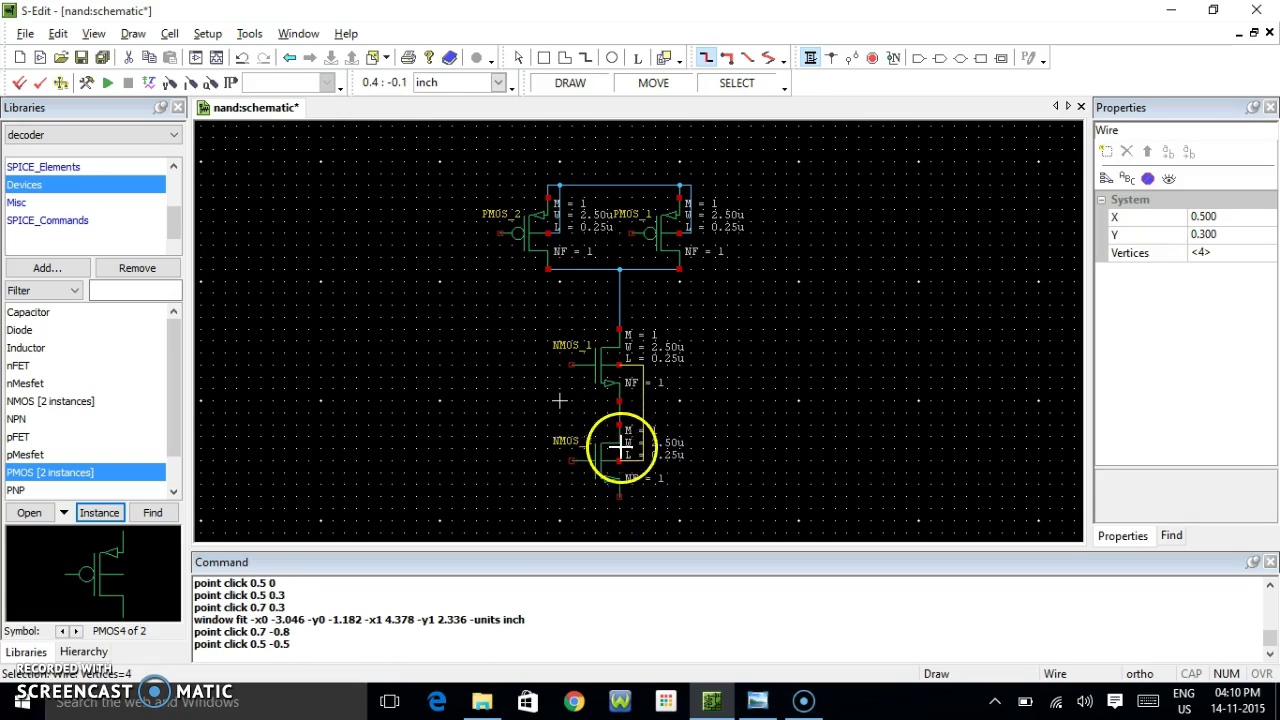
key("Escape")
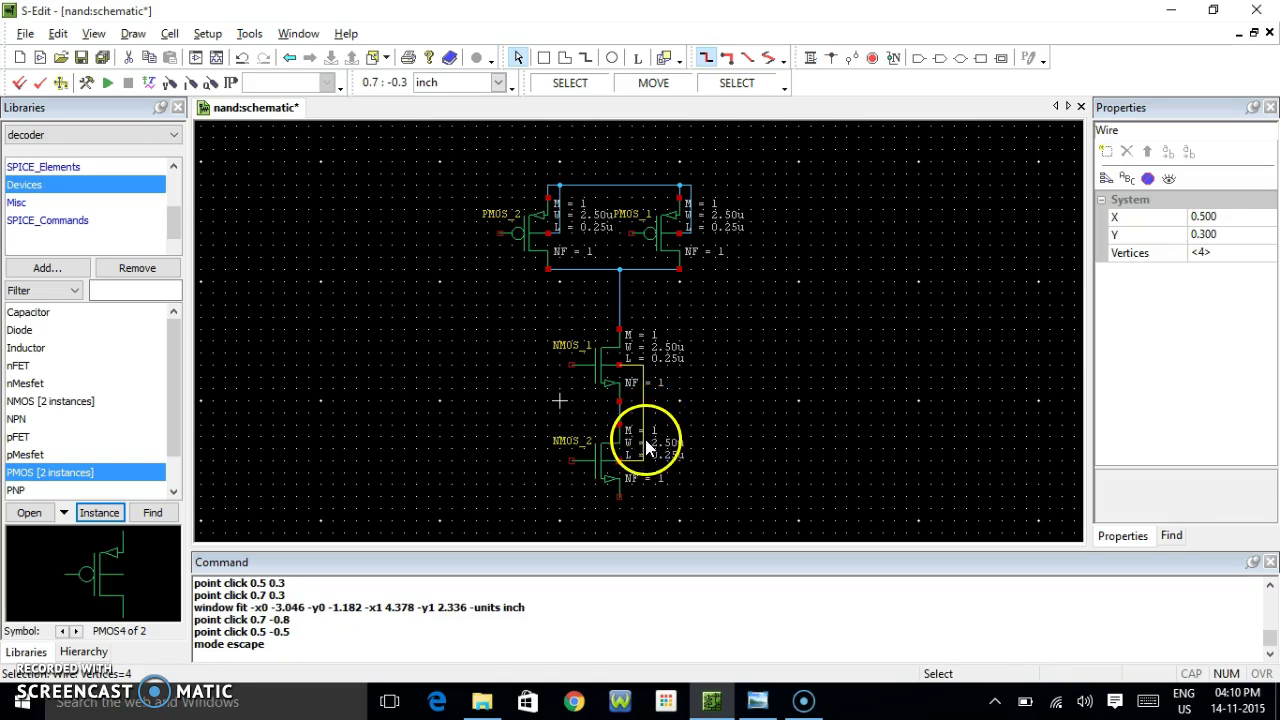
left_click(641, 430)
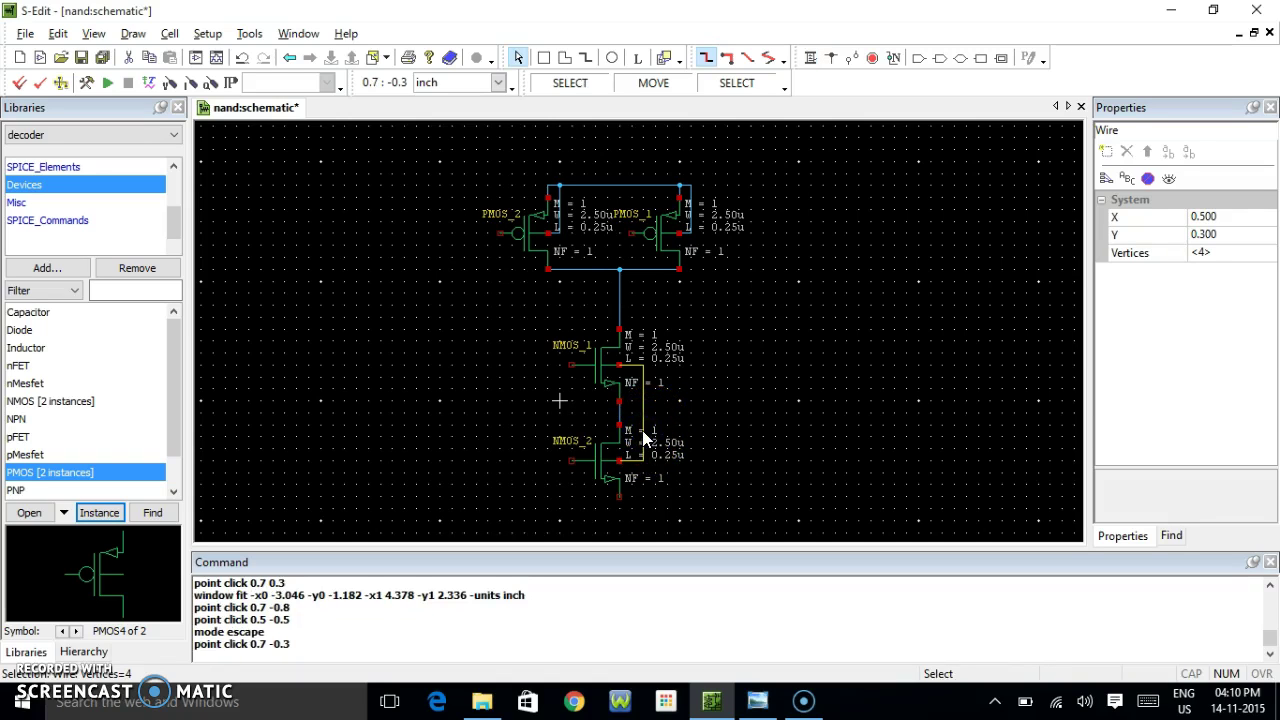
key("Delete")
Route a wire from the upper NMOS bulk terminal down beside both NMOS devices to the level of the lower source.
left_click(810, 57)
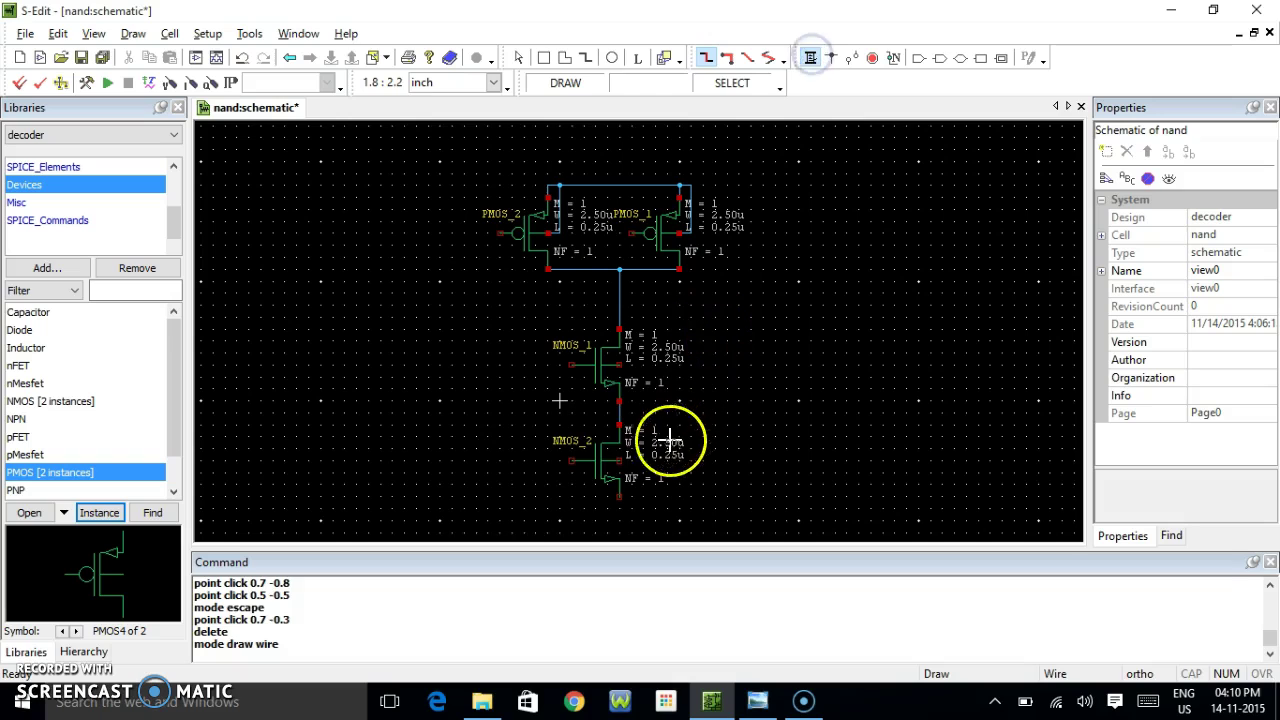
left_click(617, 366)
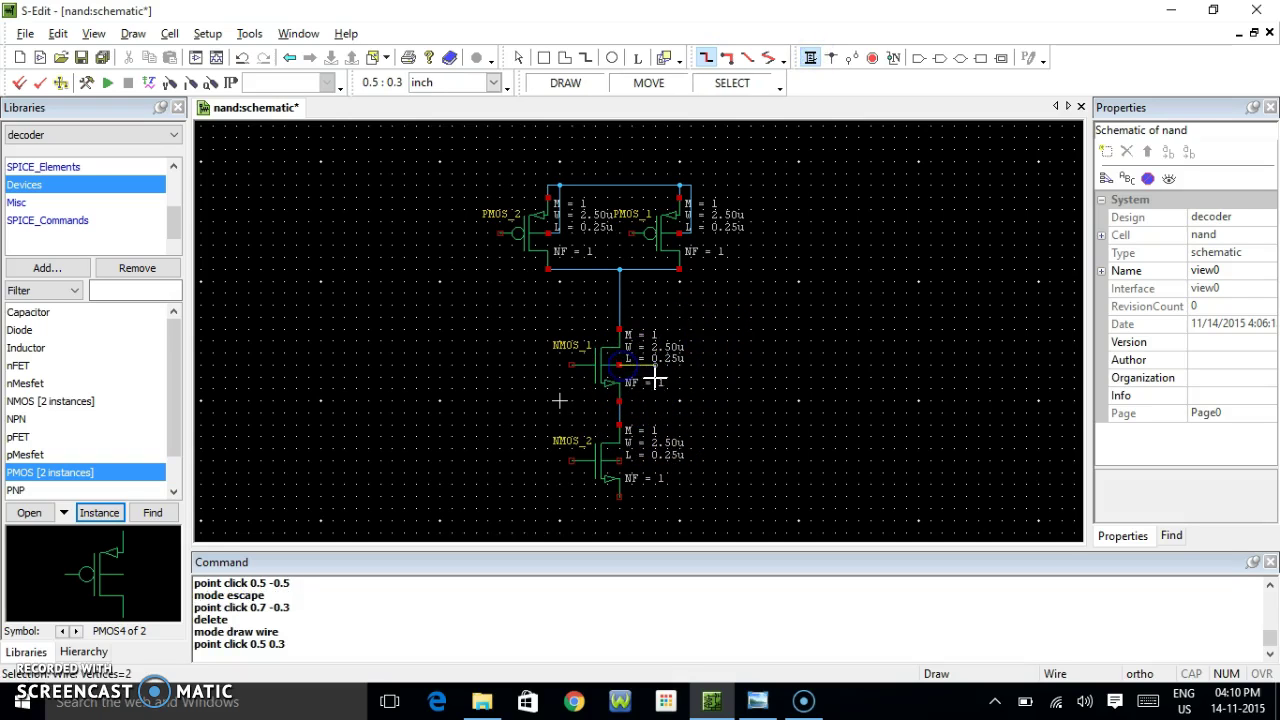
left_click(655, 370)
left_click(663, 492)
left_click_drag(630, 465, 655, 490)
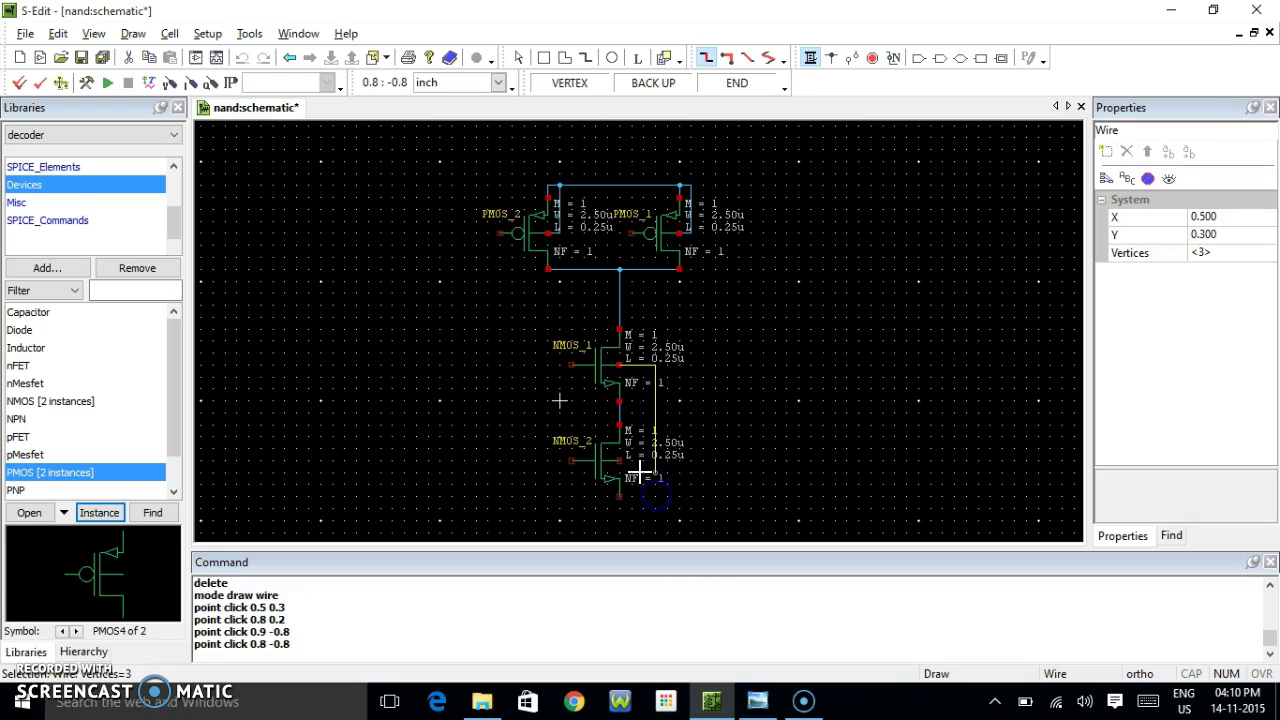
left_click(653, 500)
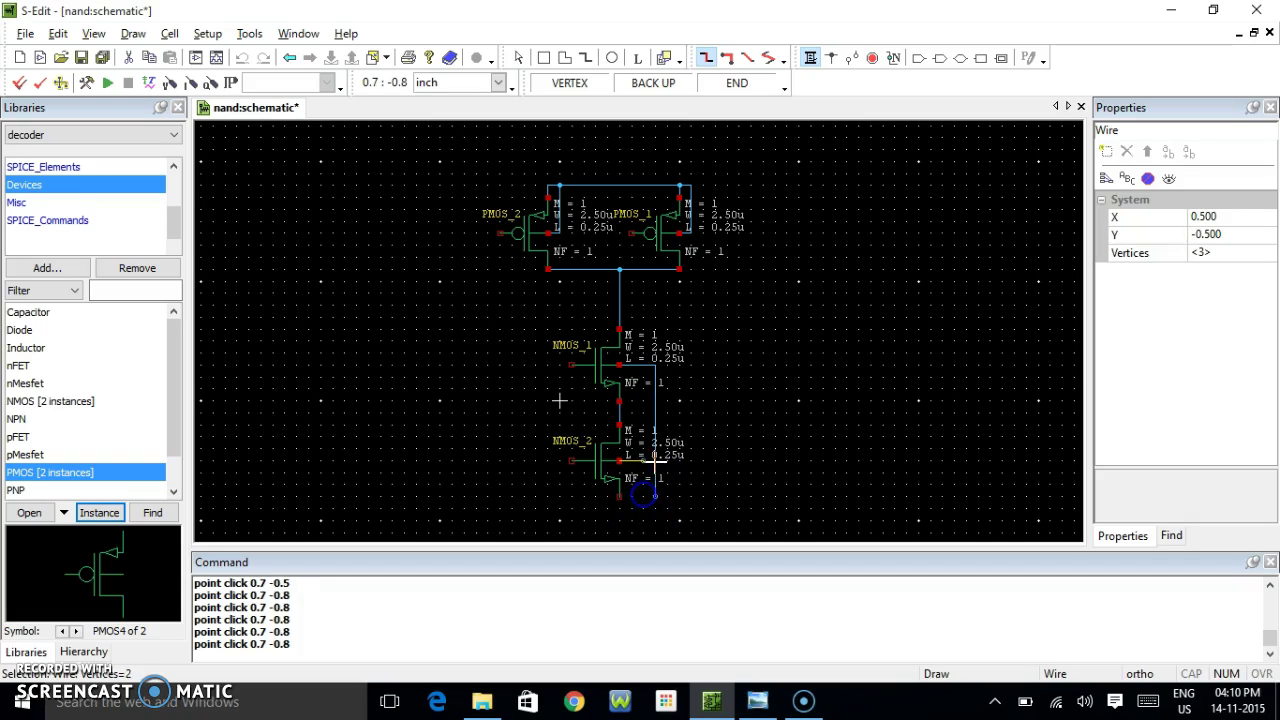
Wire the lower NMOS bulk terminal to its source and join the upper NMOS bulk wire to the same node.
left_click(648, 497)
scroll(647, 497, "down", 2)
scroll(647, 497, "up", 2)
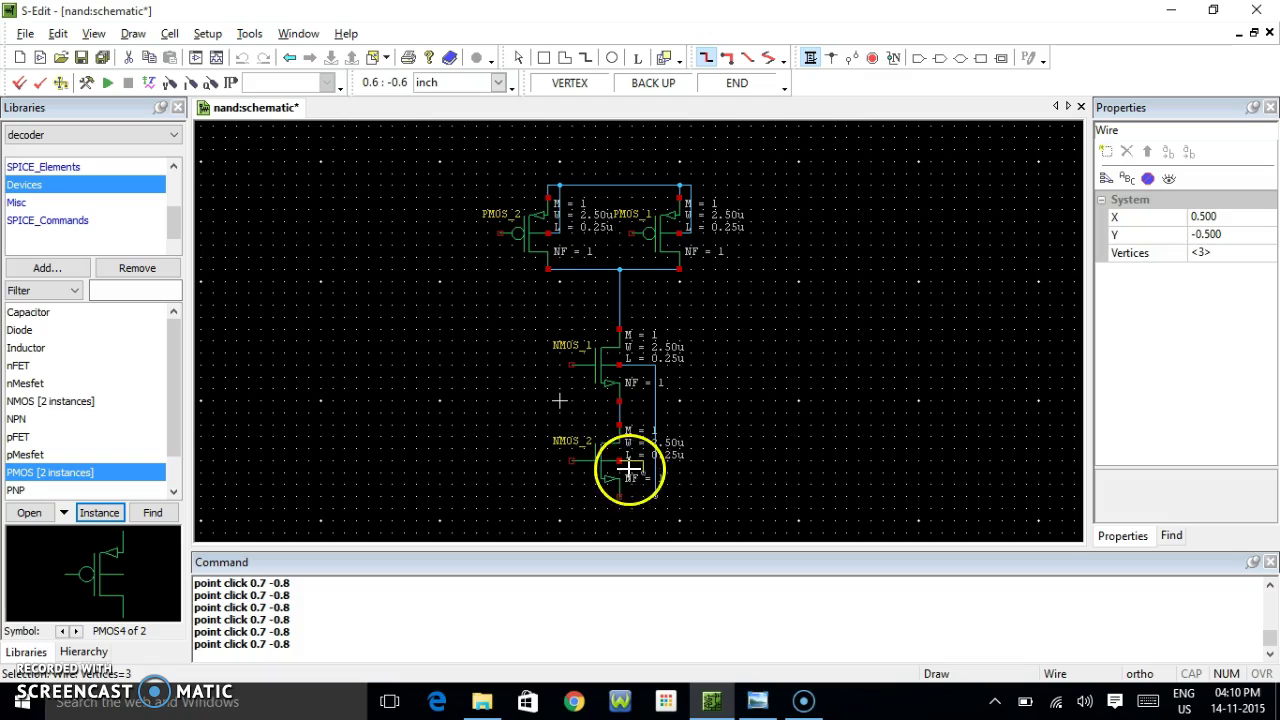
scroll(637, 494, "up", 2, "ctrl")
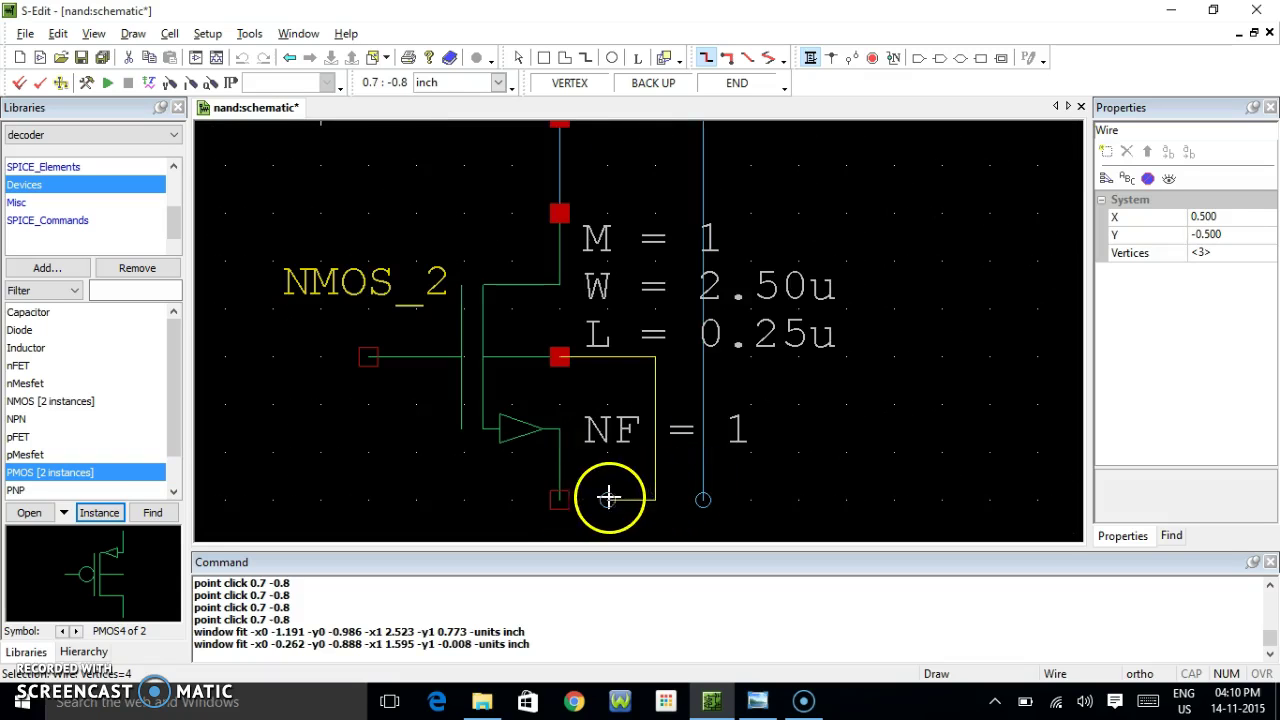
left_click(559, 499)
left_click(655, 499)
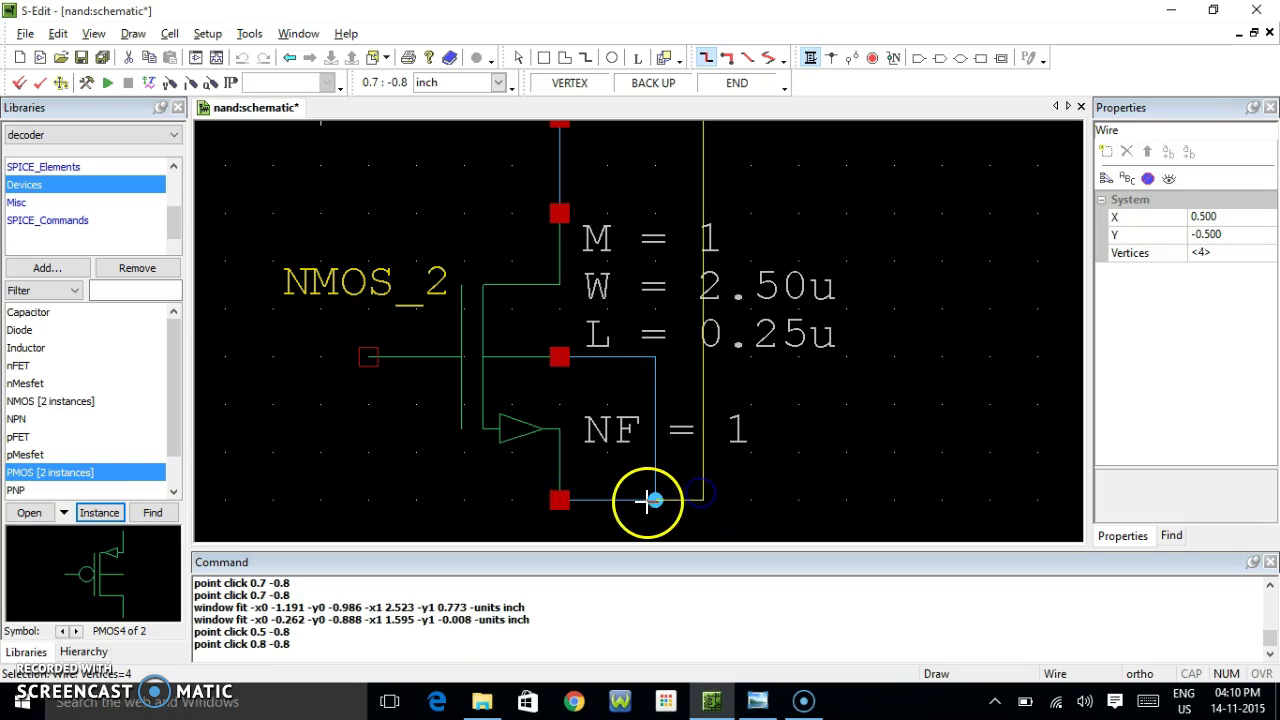
left_click(560, 500)
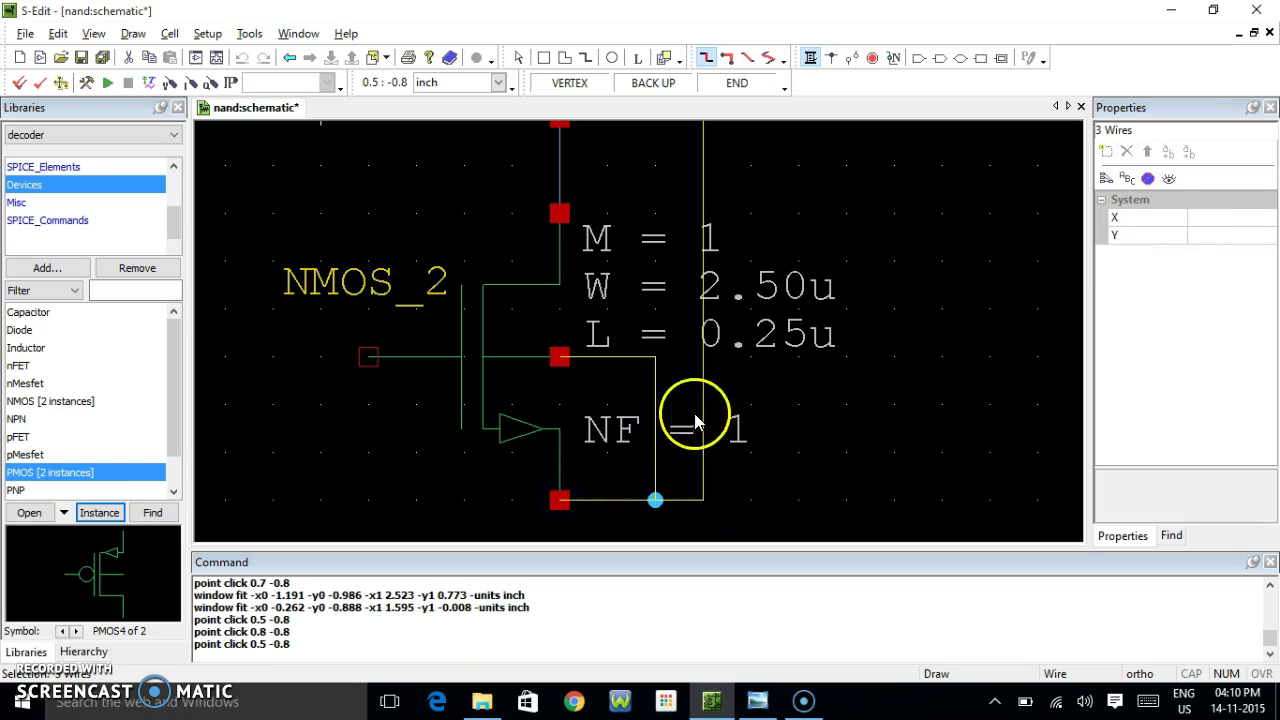
scroll(651, 371, "down", 1)
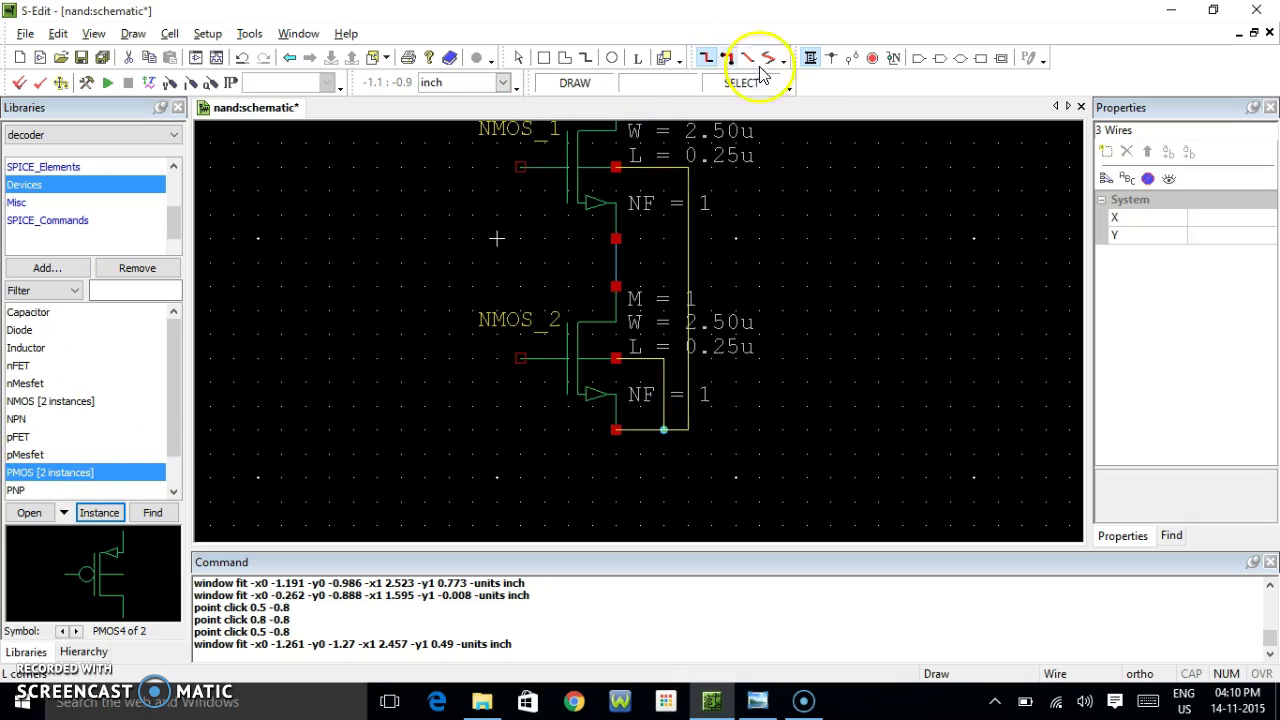
key("Escape")
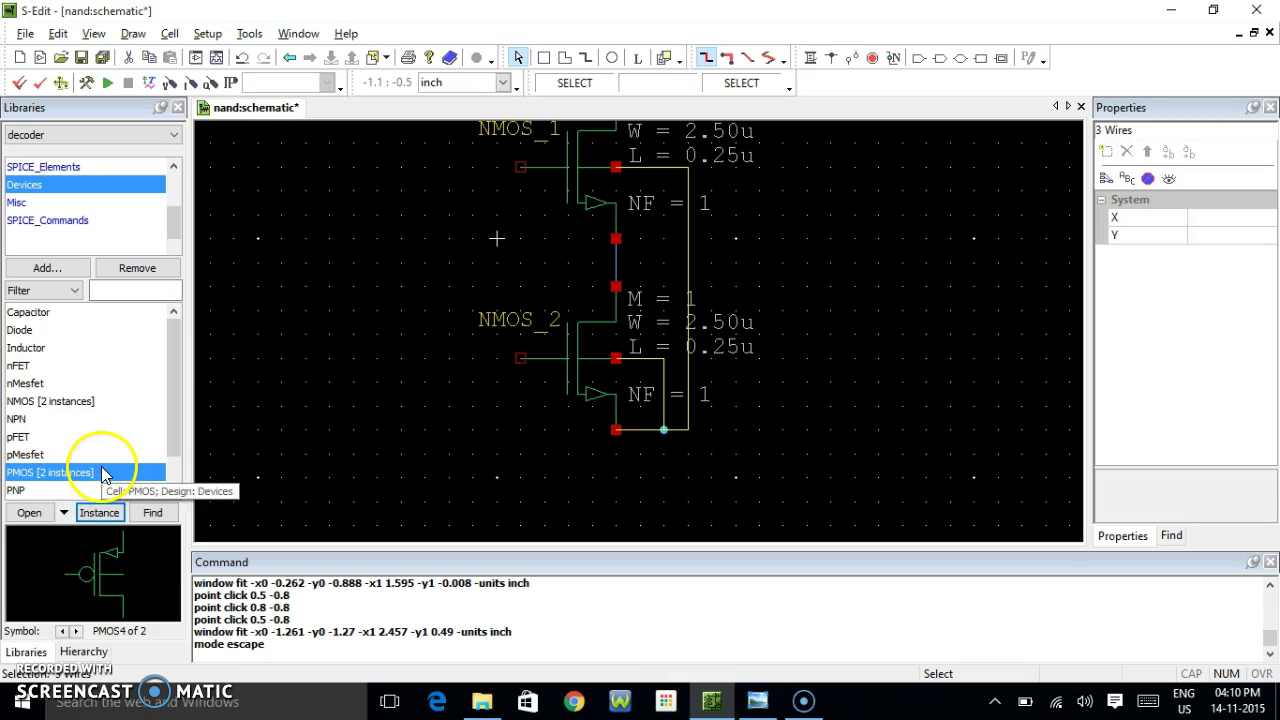
Place a Gnd symbol from the Misc library on the source of the lower NMOS transistor.
left_click(17, 202)
left_click(18, 312)
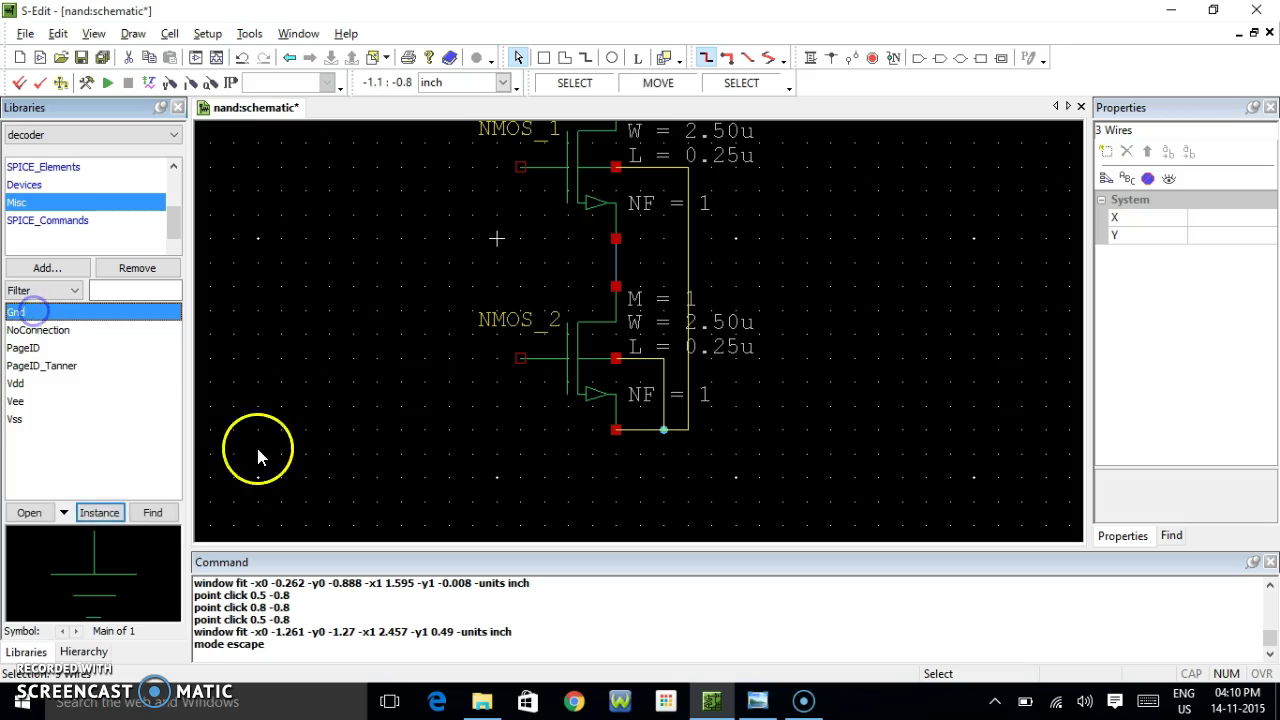
left_click(103, 514)
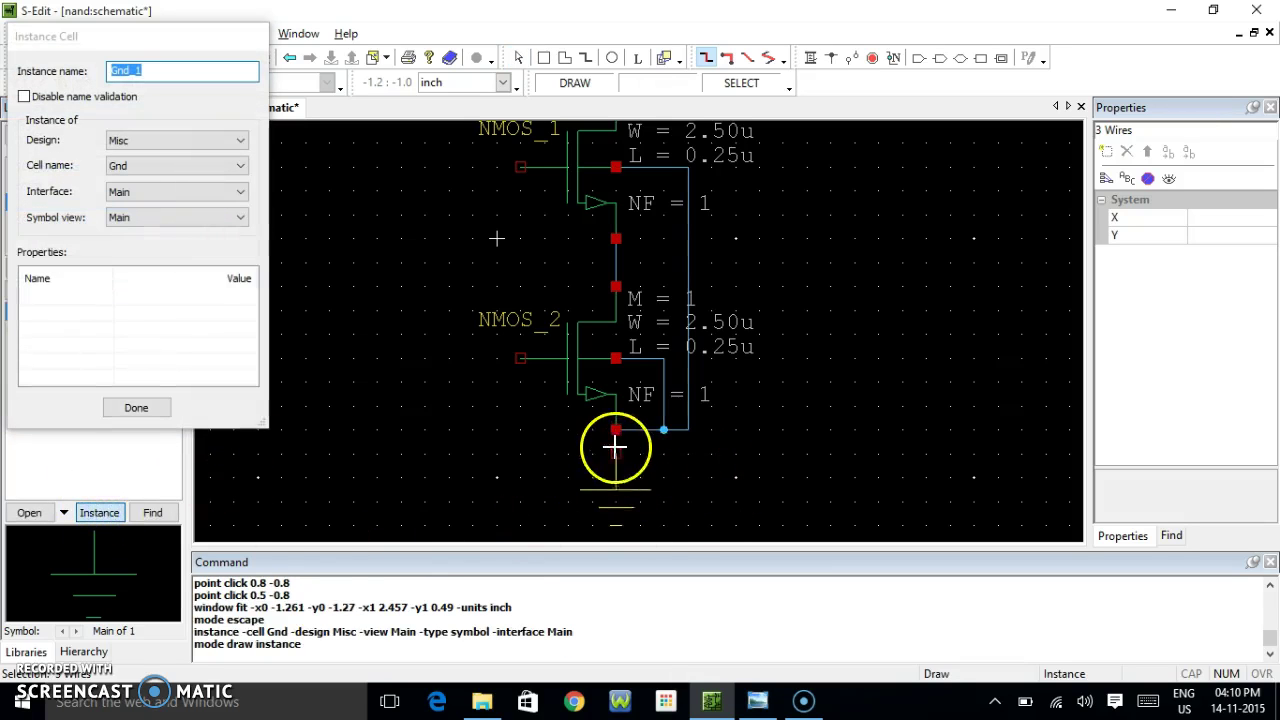
left_click(615, 430)
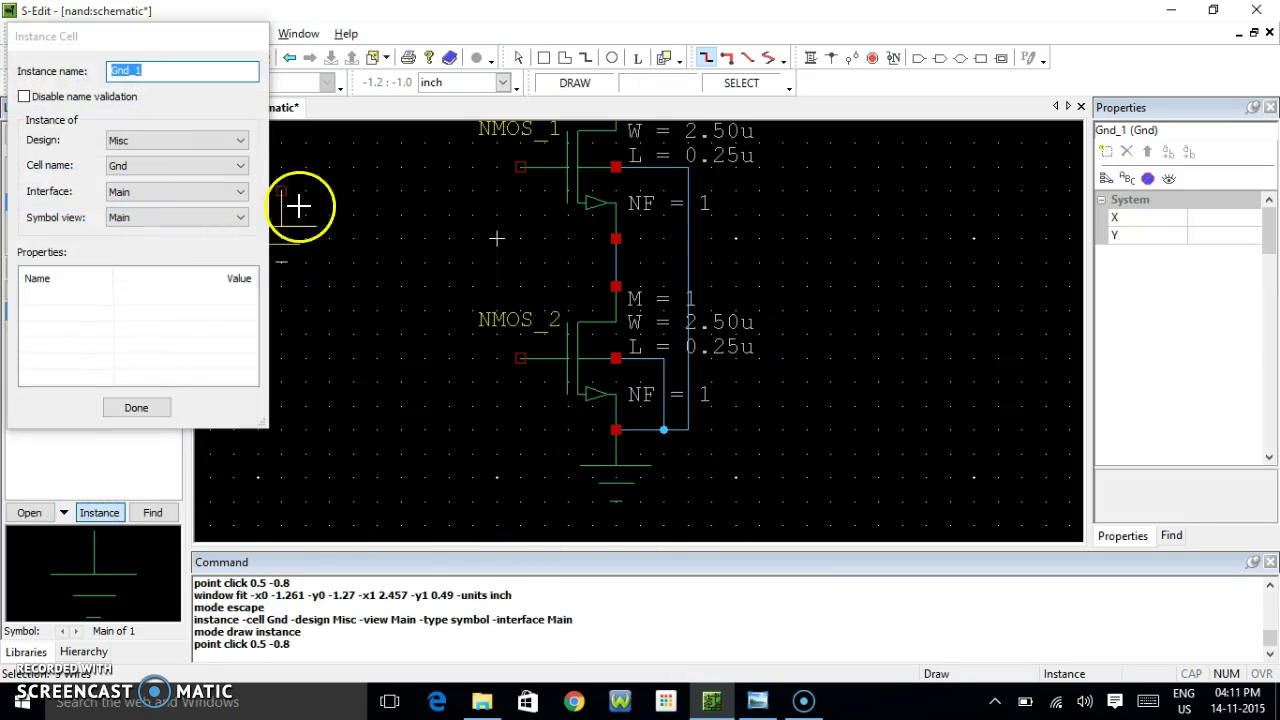
Place a Vdd symbol from the Misc library on the middle of the wire joining the PMOS sources.
left_click(241, 166)
left_click(163, 172)
left_click(221, 167)
left_click(155, 233)
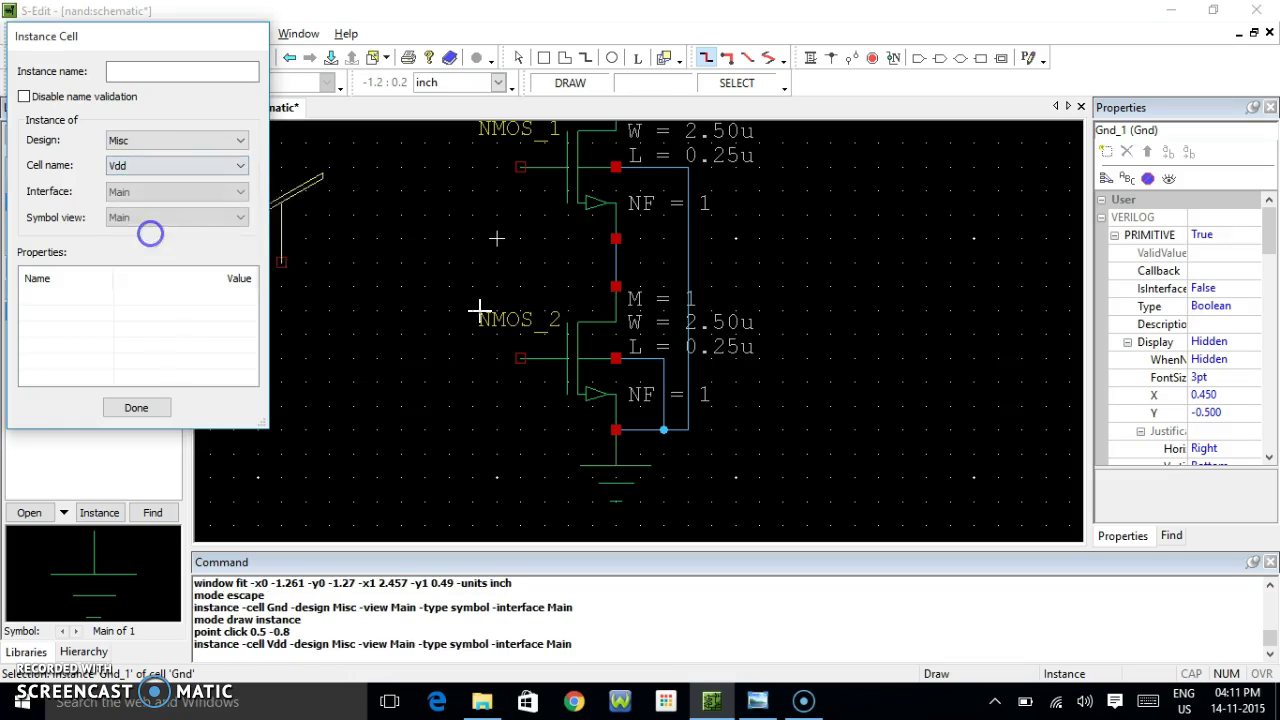
scroll(565, 312, "up", 3)
scroll(686, 328, "down", 1)
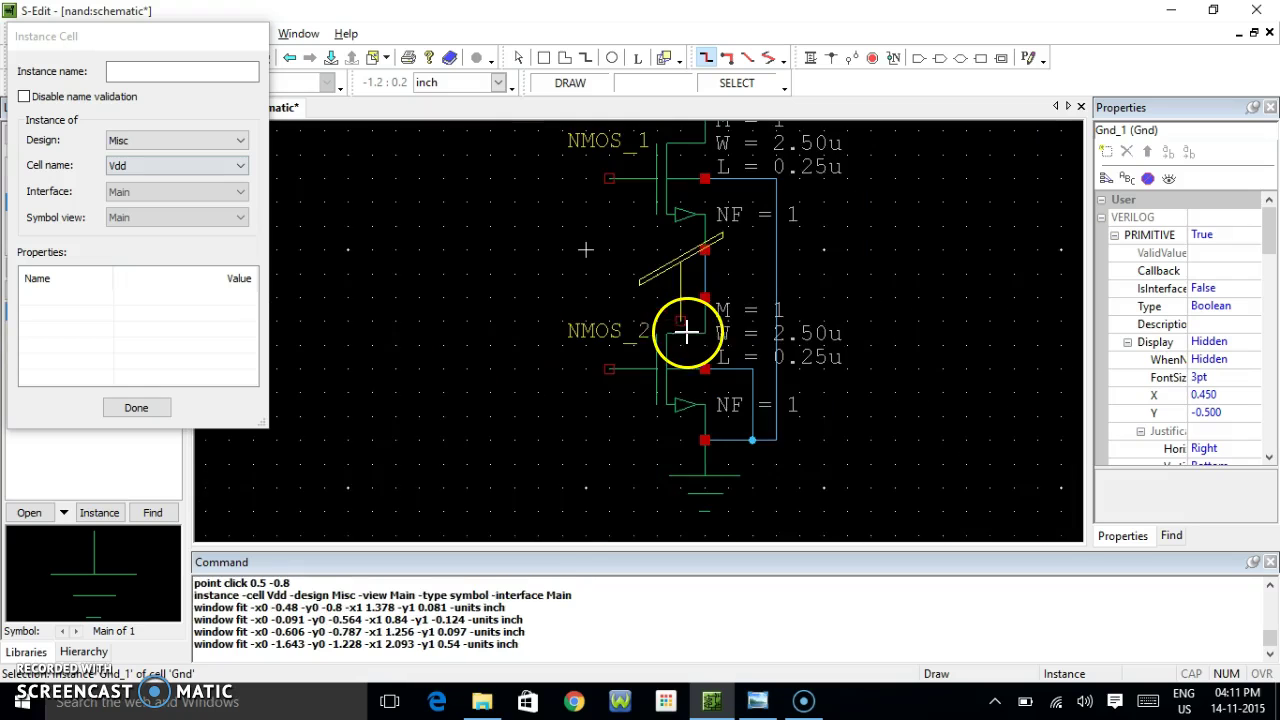
scroll(712, 210, "down", 1)
scroll(712, 210, "up", 3)
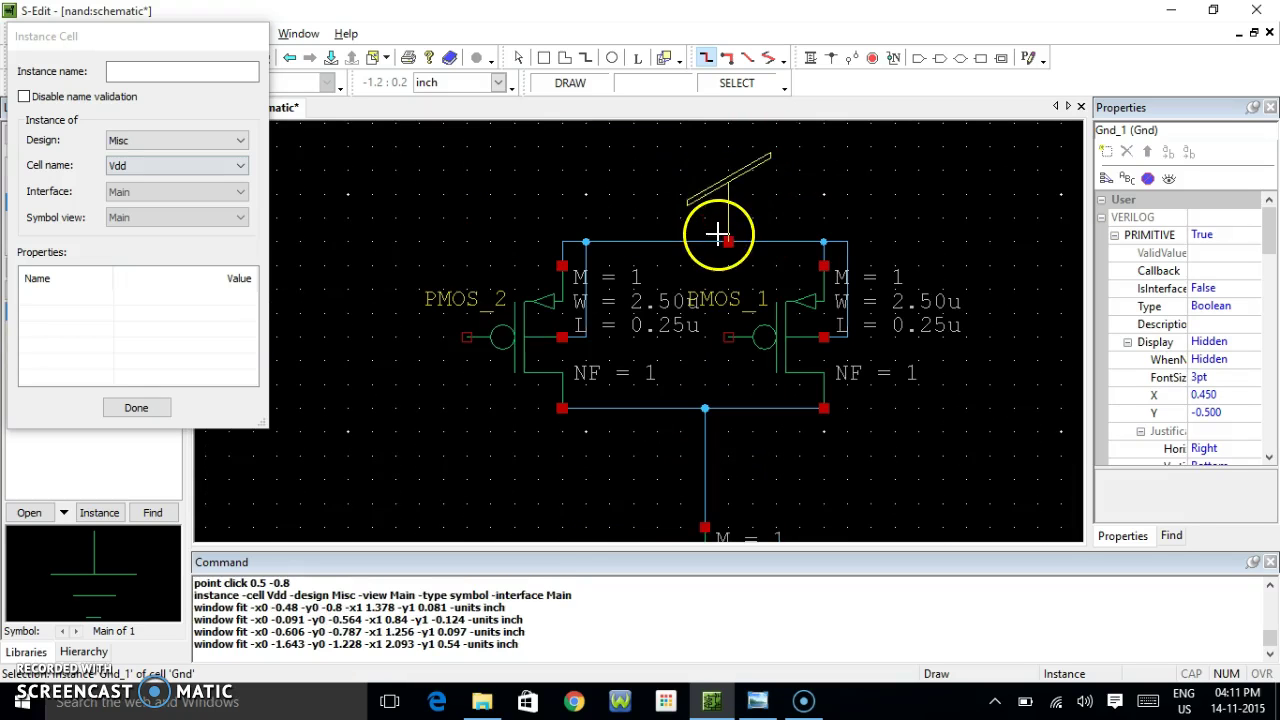
left_click(706, 234)
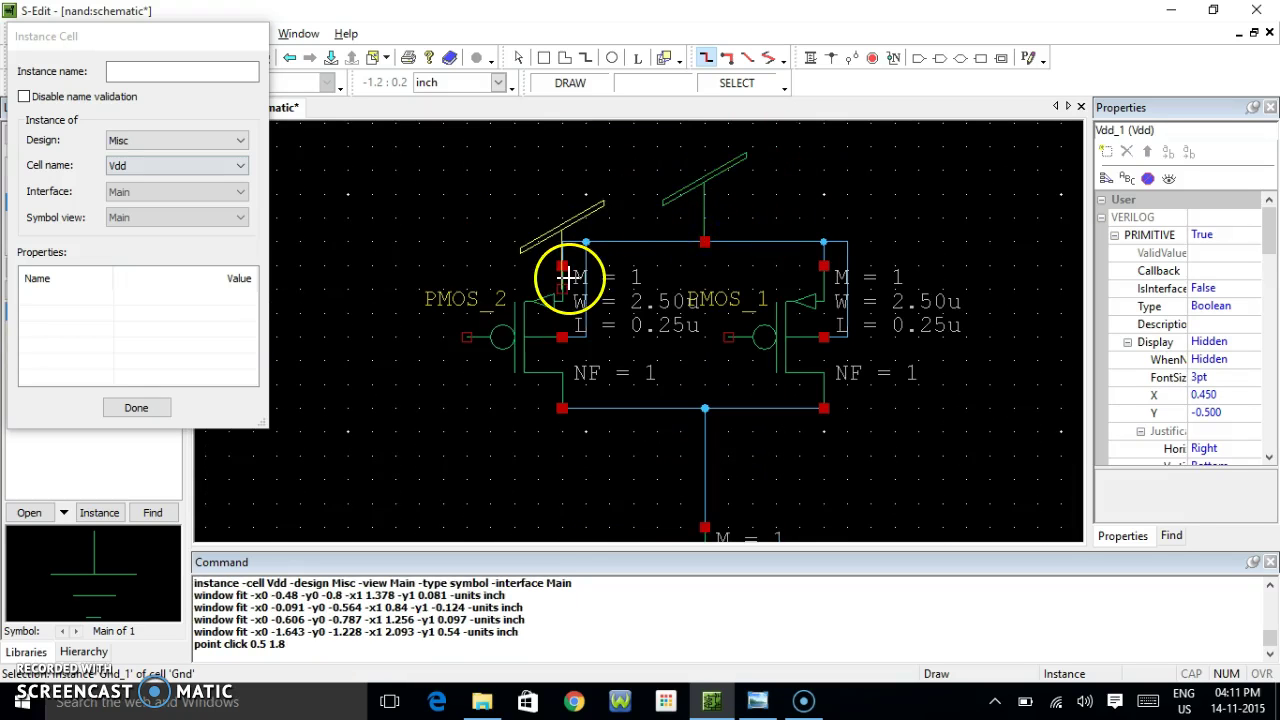
scroll(566, 277, "down", 2)
scroll(727, 328, "down", 1)
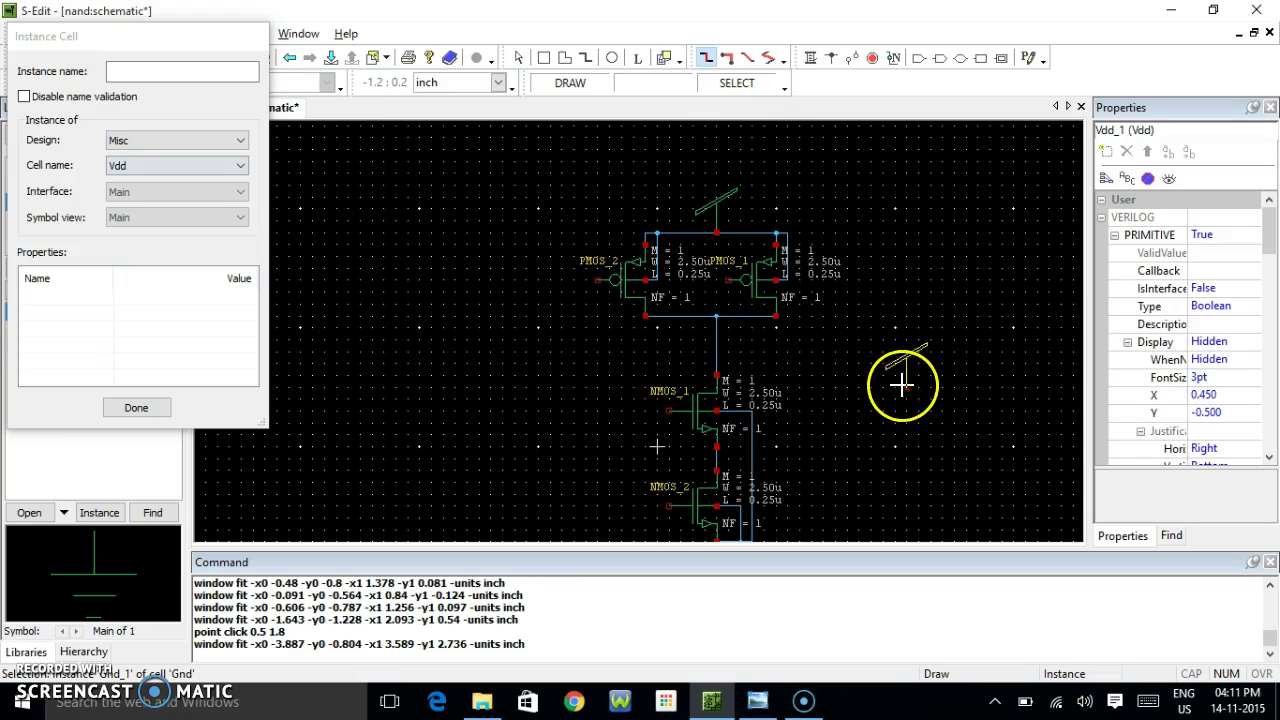
scroll(880, 390, "up", 1)
scroll(879, 389, "down", 1)
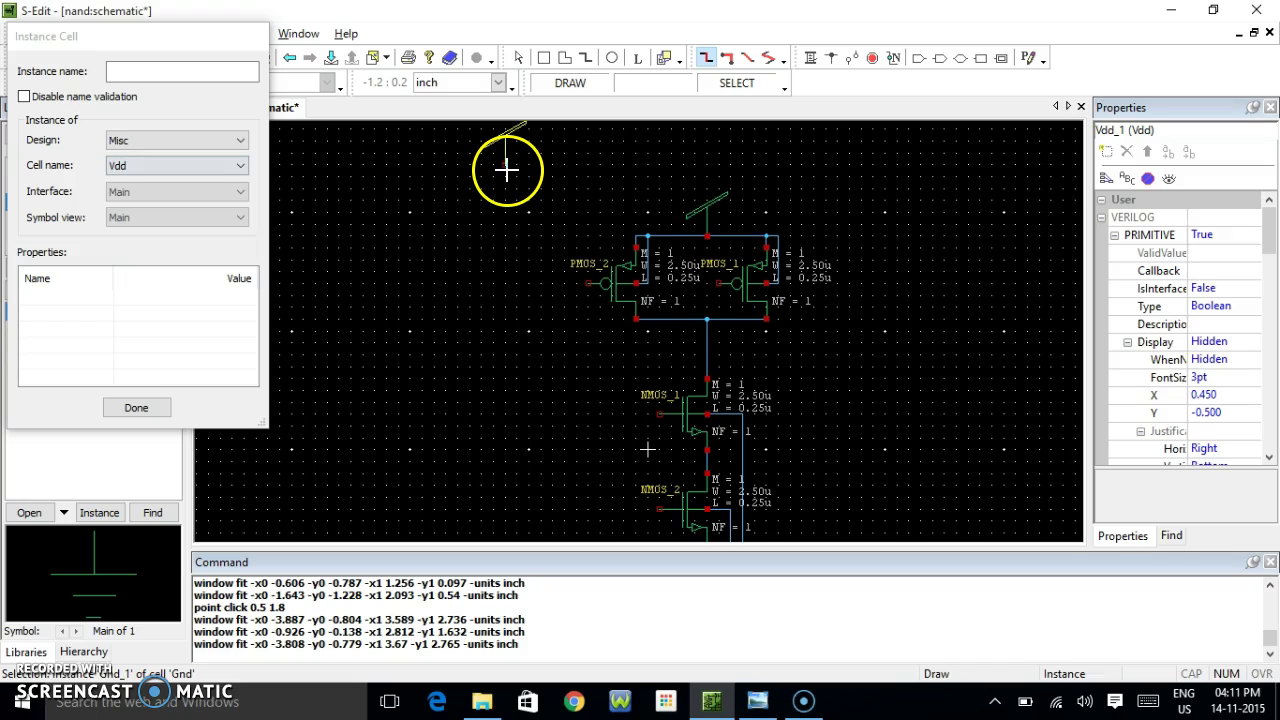
left_click(137, 410)
Add an input port named a at the gate of PMOS_2.
scroll(650, 336, "down", 1)
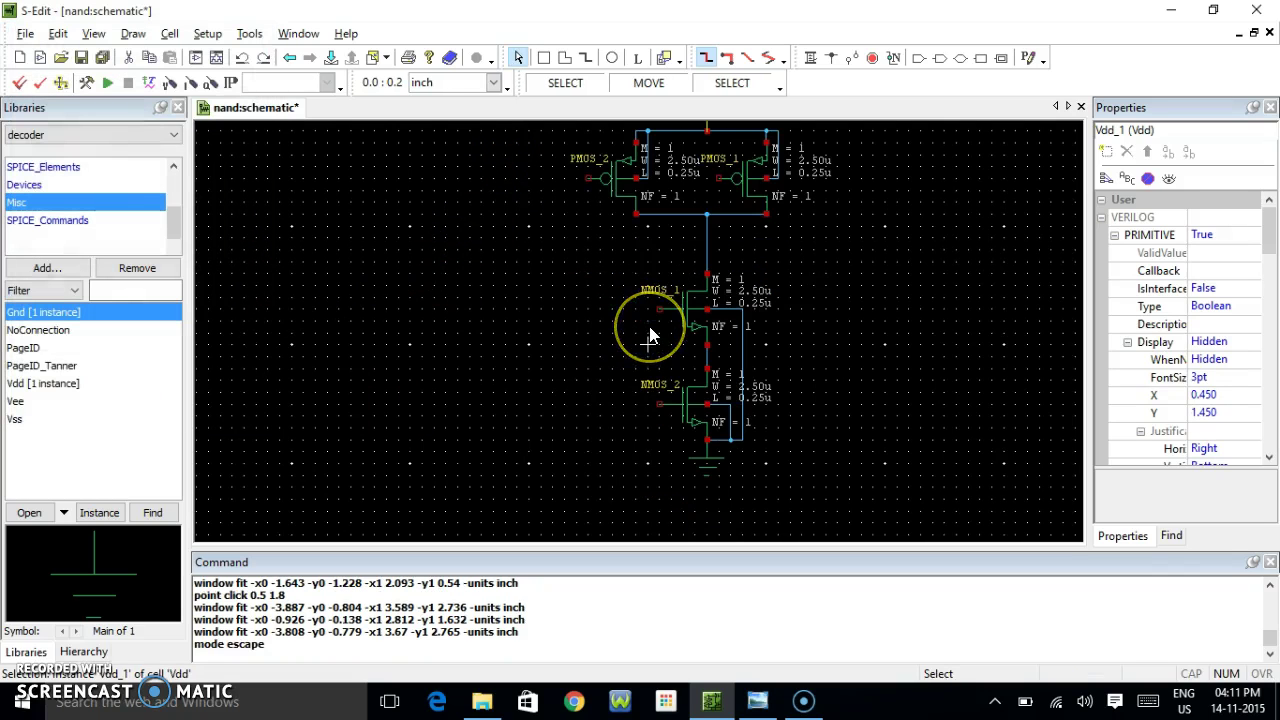
left_click(766, 372)
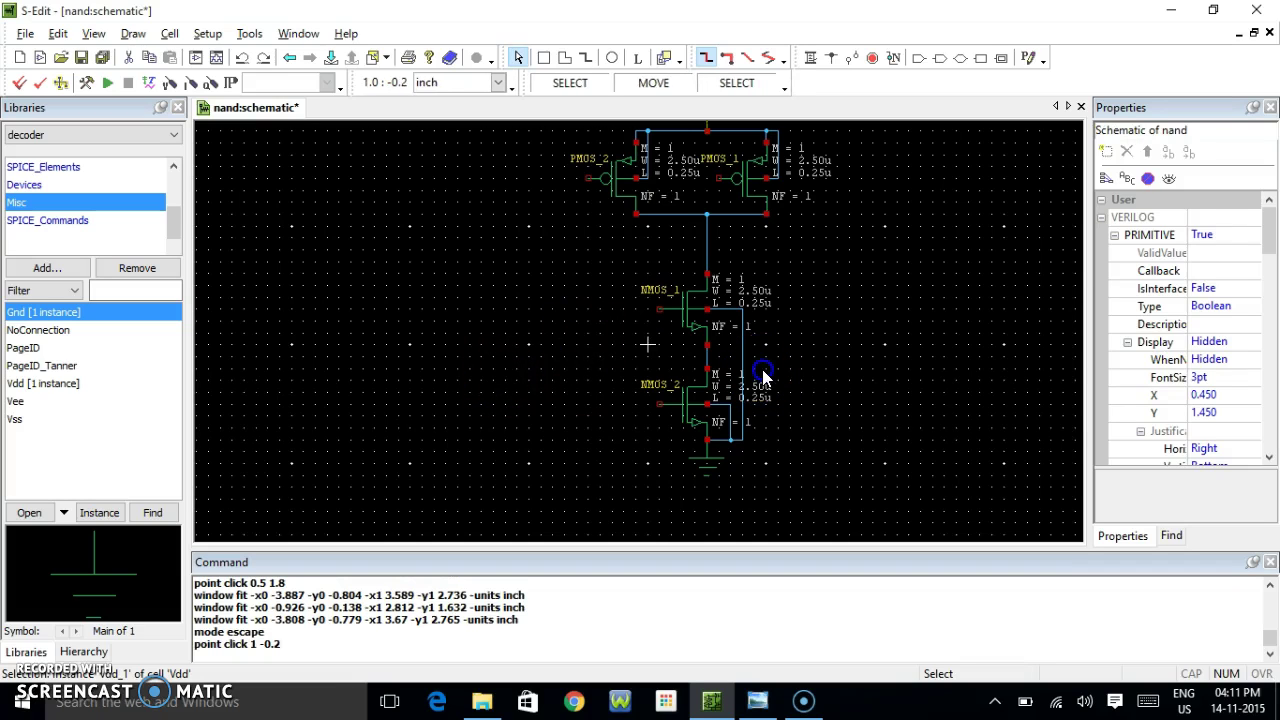
scroll(764, 363, "up", 1)
scroll(766, 375, "down", 1)
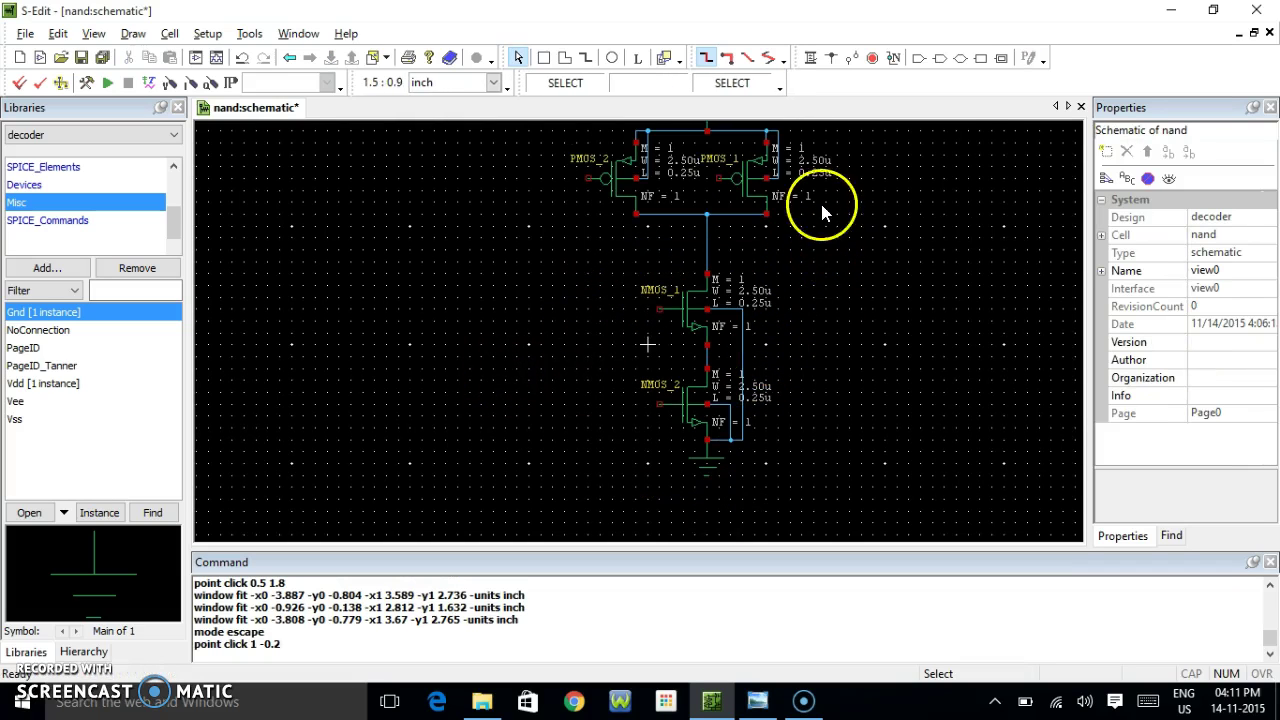
left_click(918, 57)
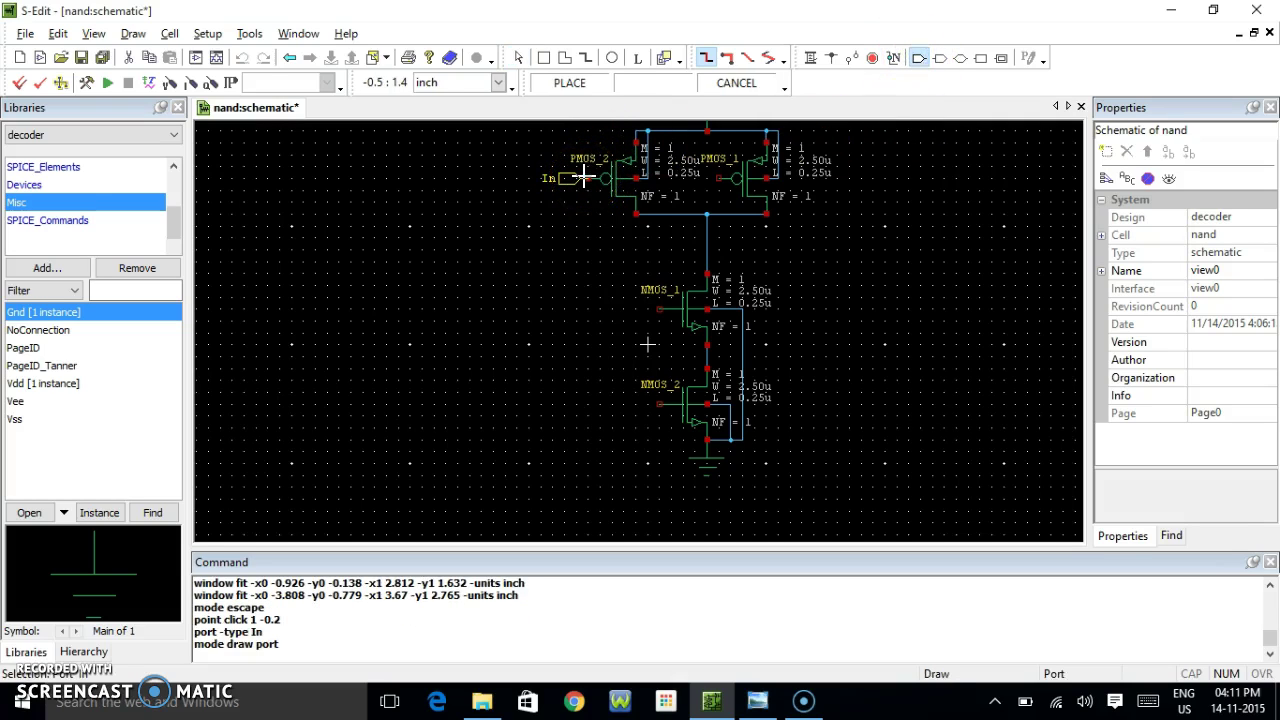
left_click(584, 177)
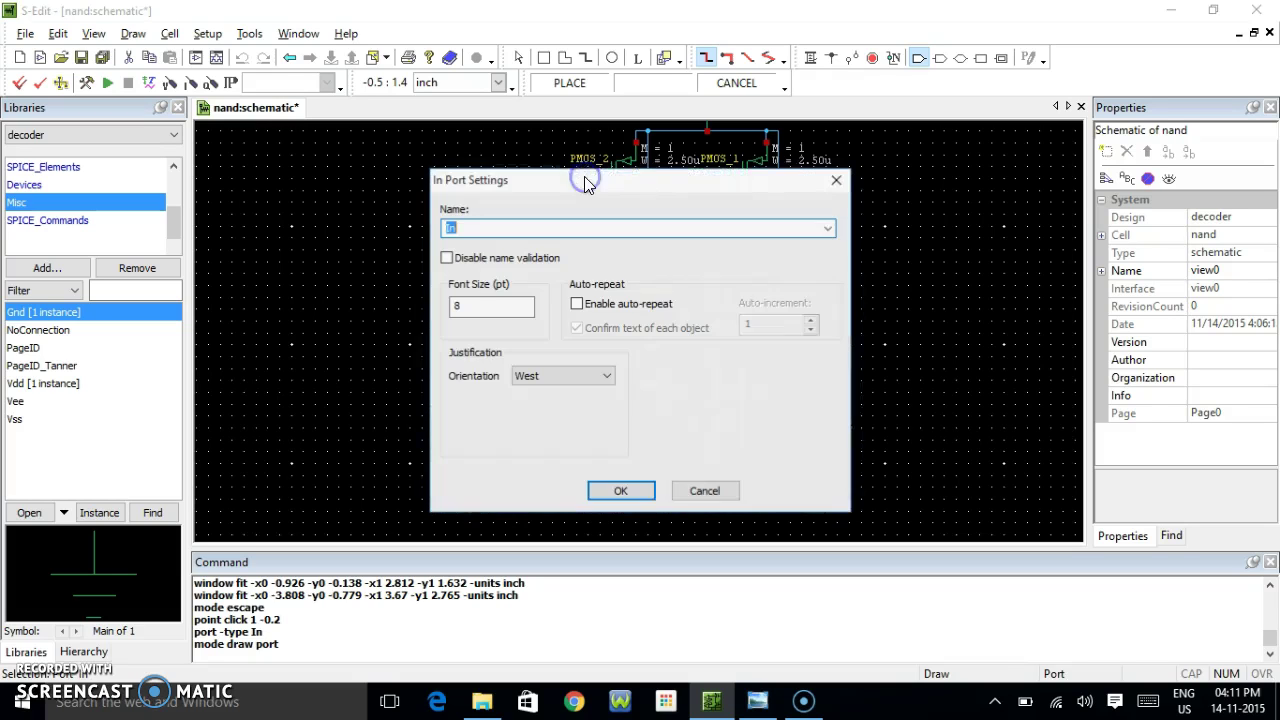
type("a")
left_click(620, 491)
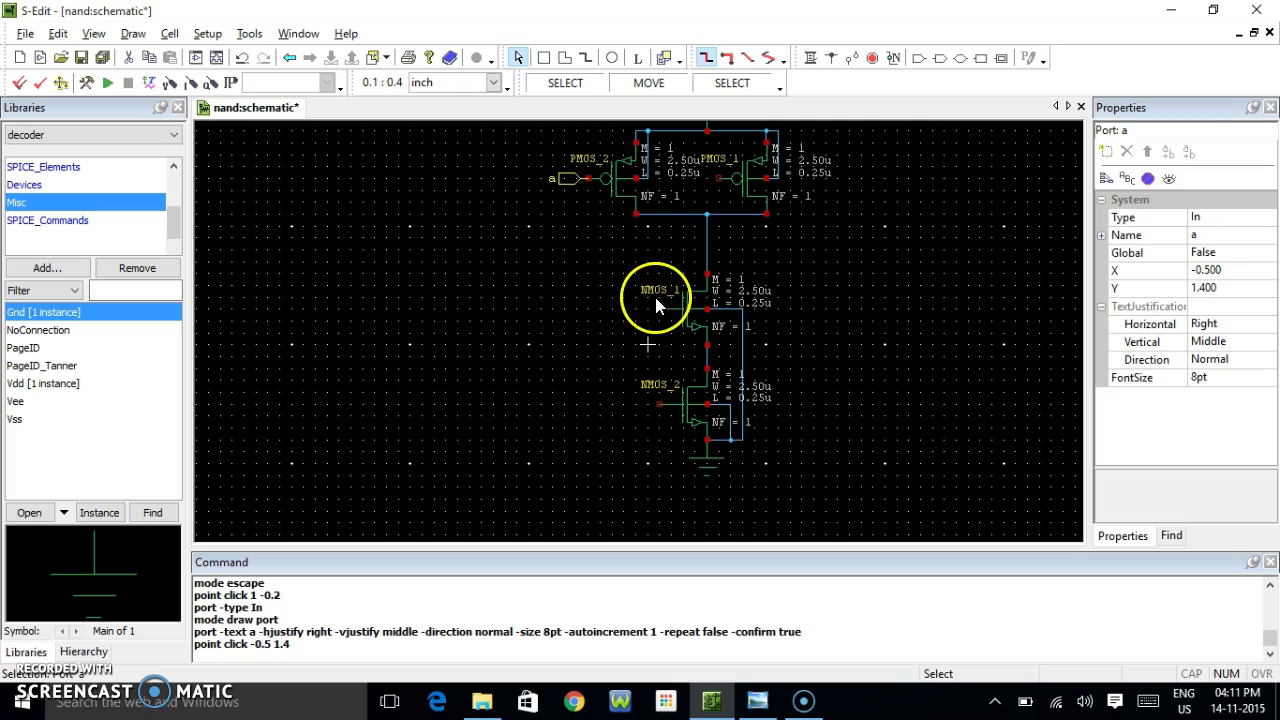
Add an input port named a beside the gate of NMOS_1.
left_click(917, 58)
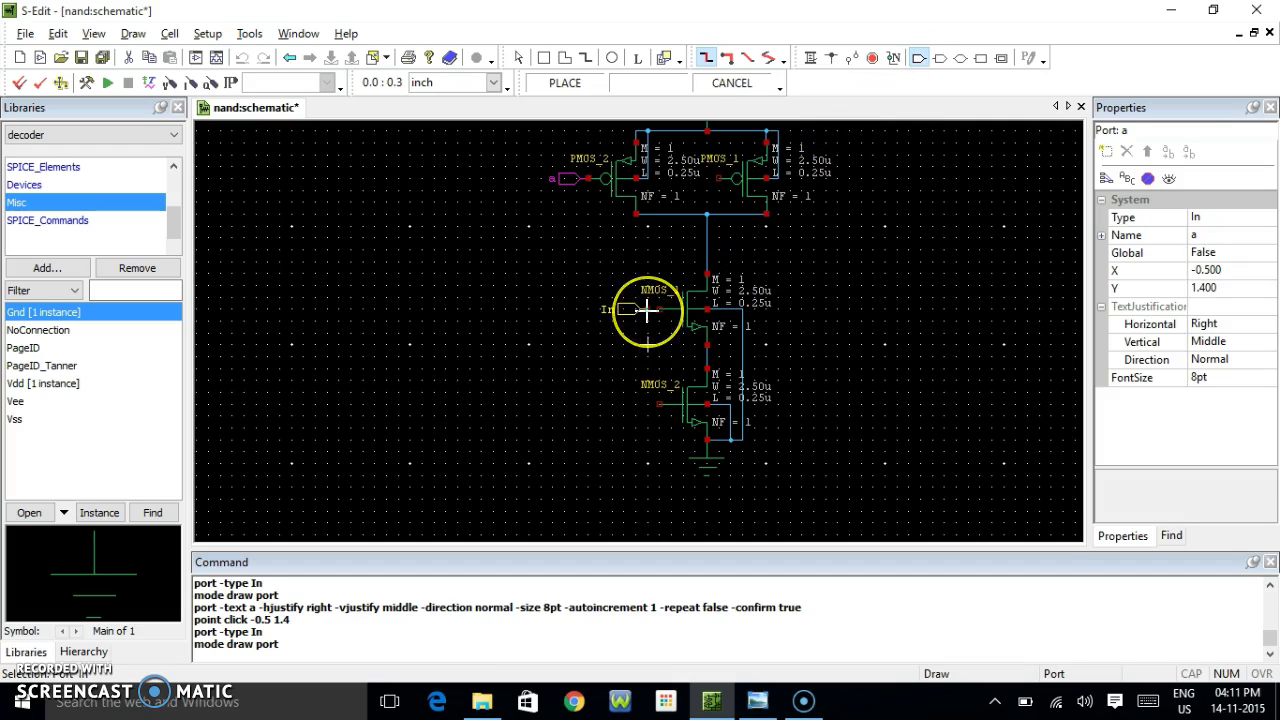
left_click(647, 311)
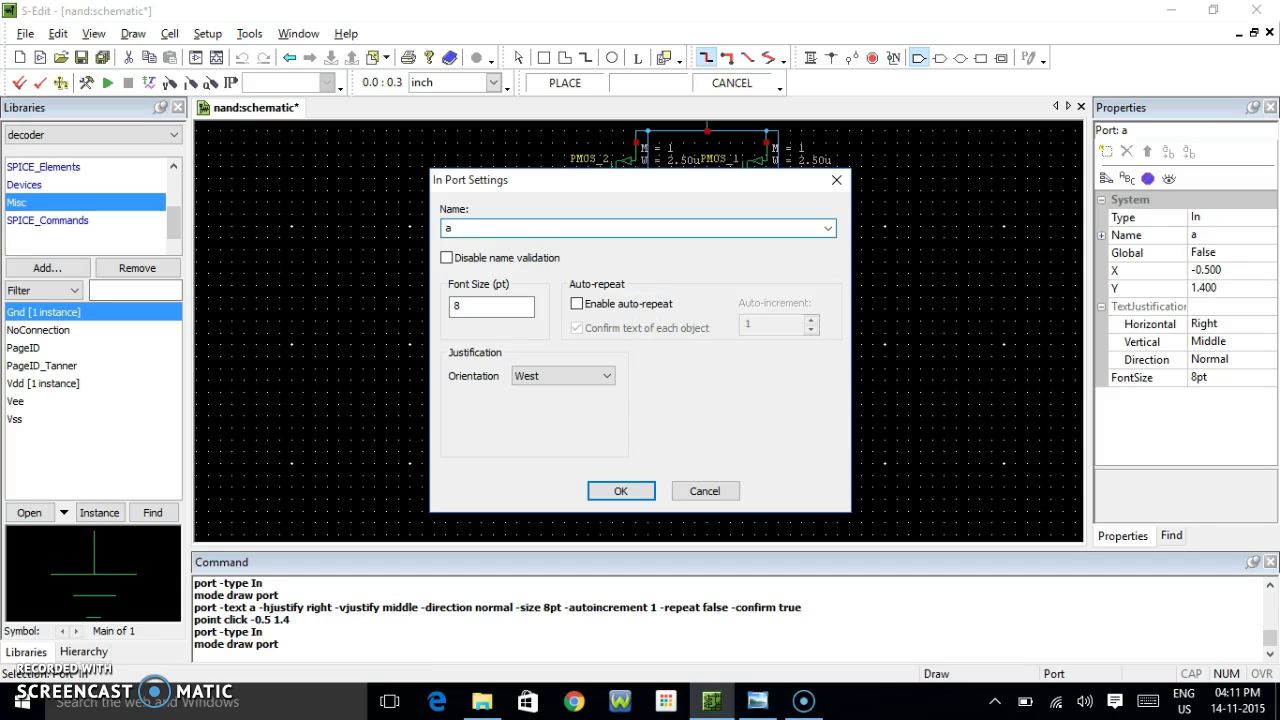
left_click(630, 491)
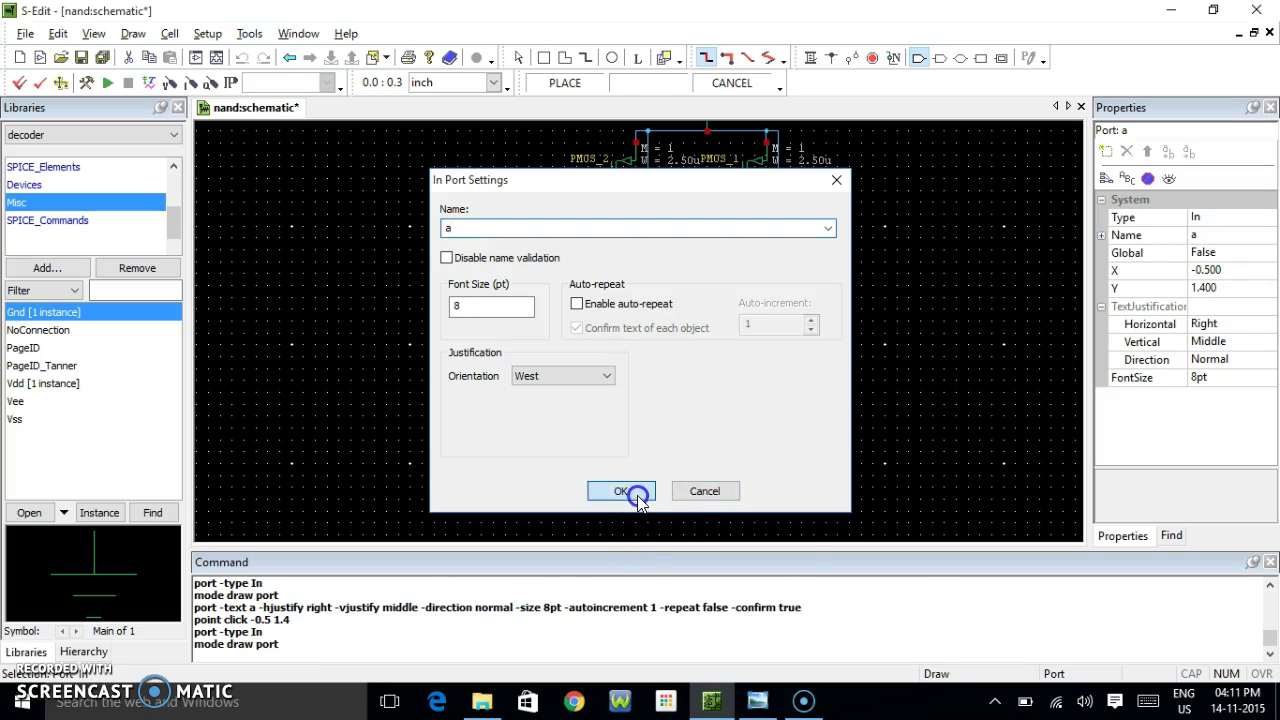
Add an input port named b at the gate of PMOS_1.
left_click(919, 57)
left_click(722, 186)
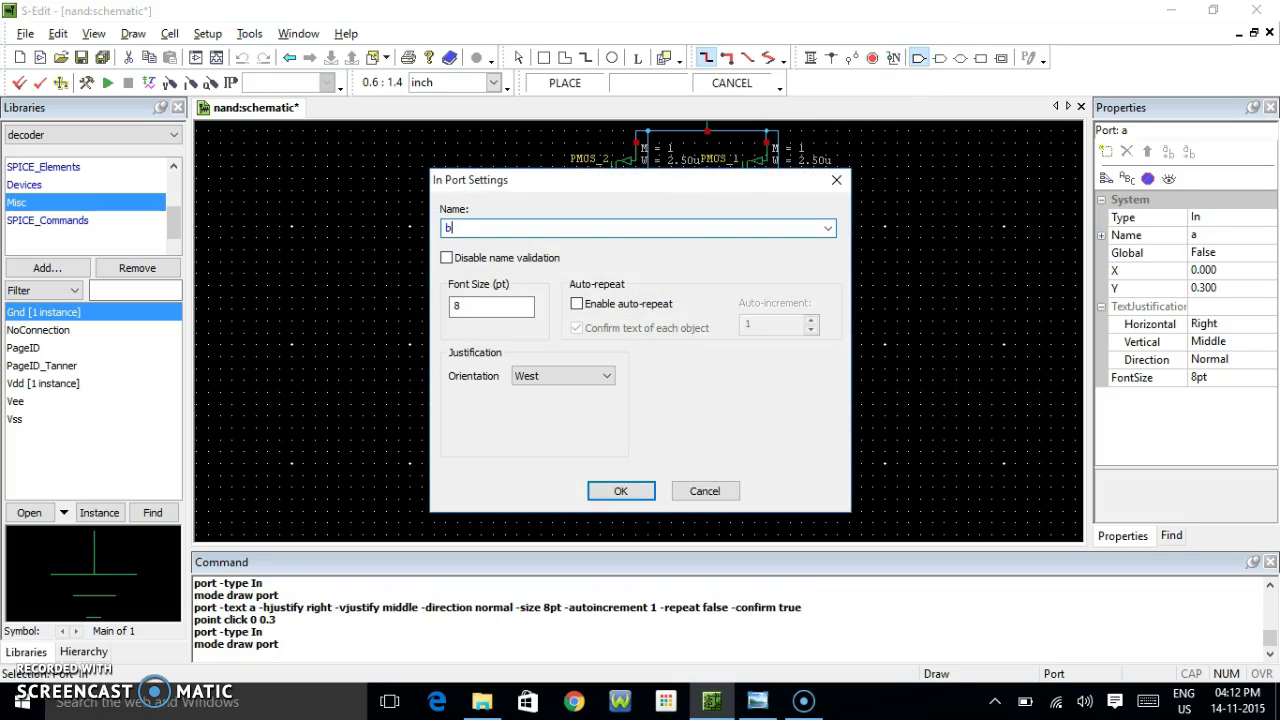
left_click(620, 491)
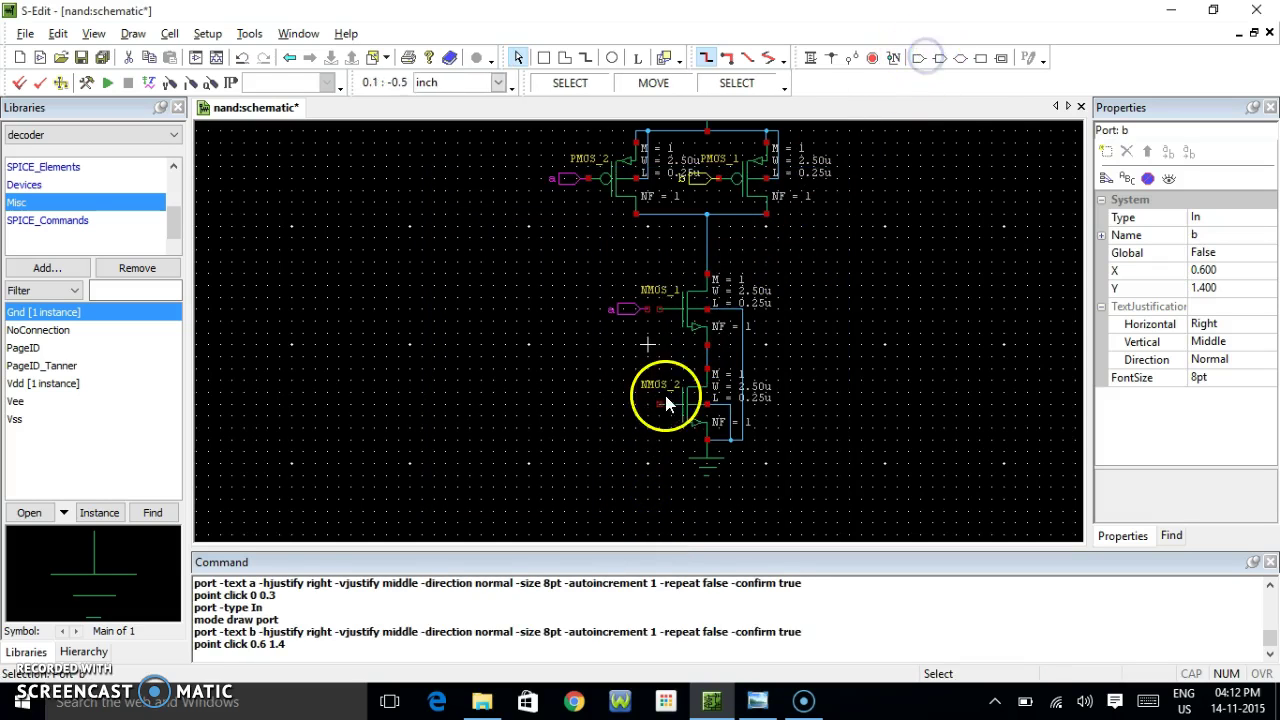
Add an input port named b at the gate of NMOS_2.
left_click(919, 57)
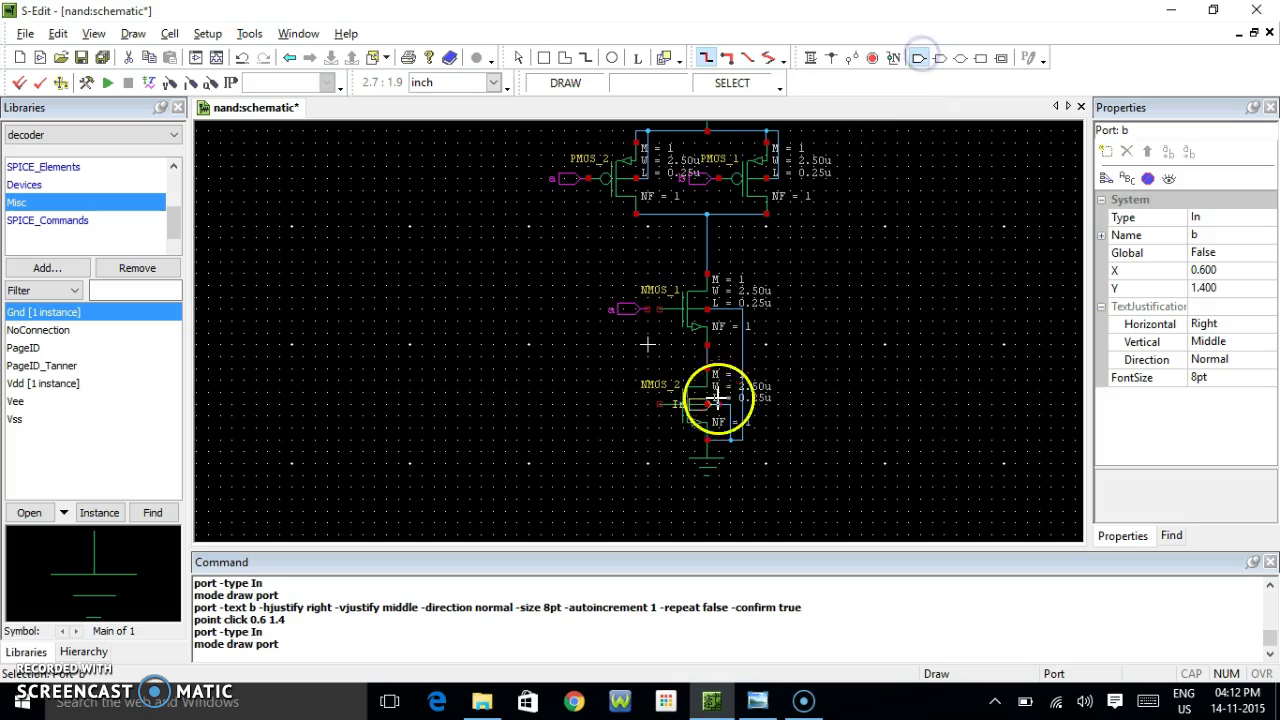
left_click(660, 412)
key("BackSpace")
type("b")
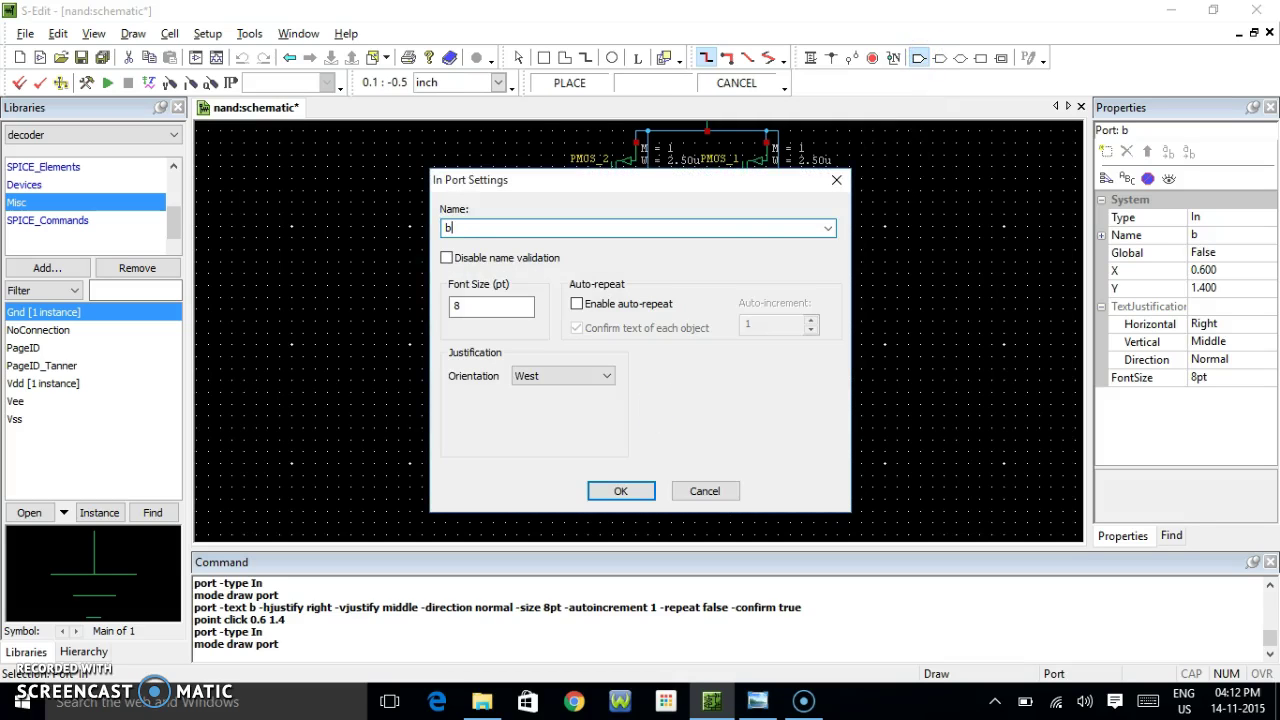
left_click(650, 494)
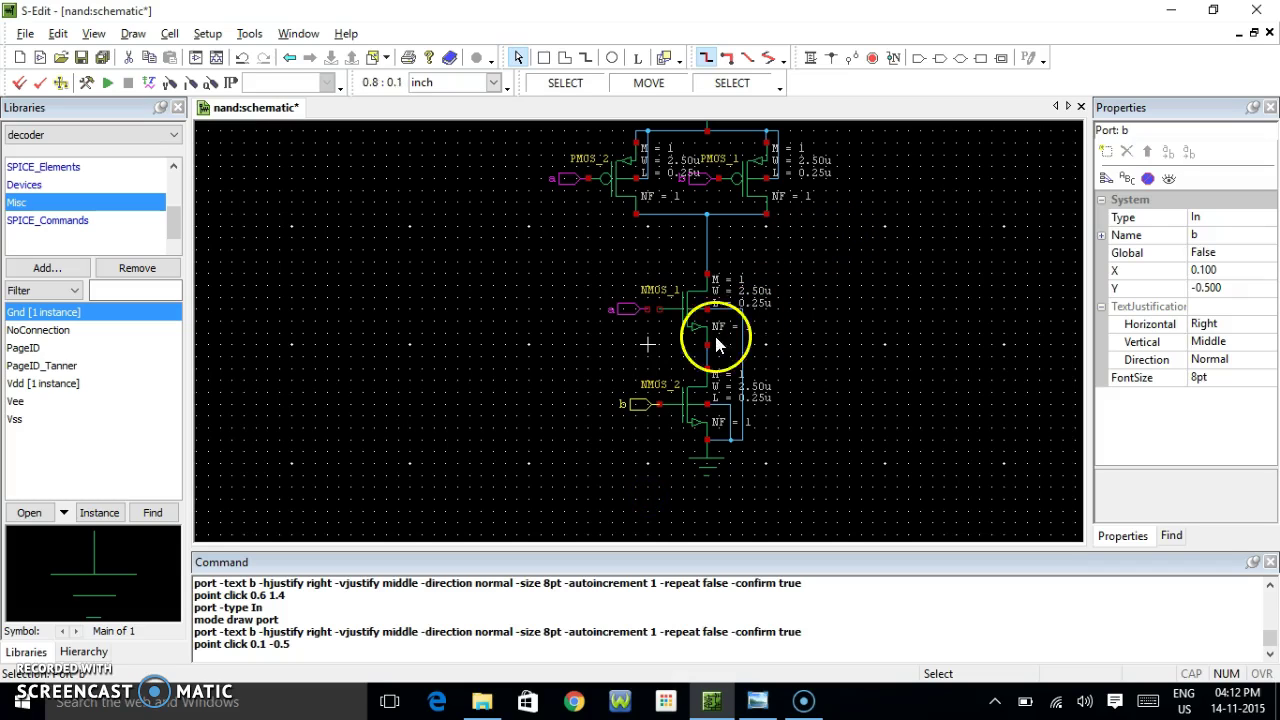
Wire the lower input port a to the gate terminal of NMOS_1.
left_click(629, 307)
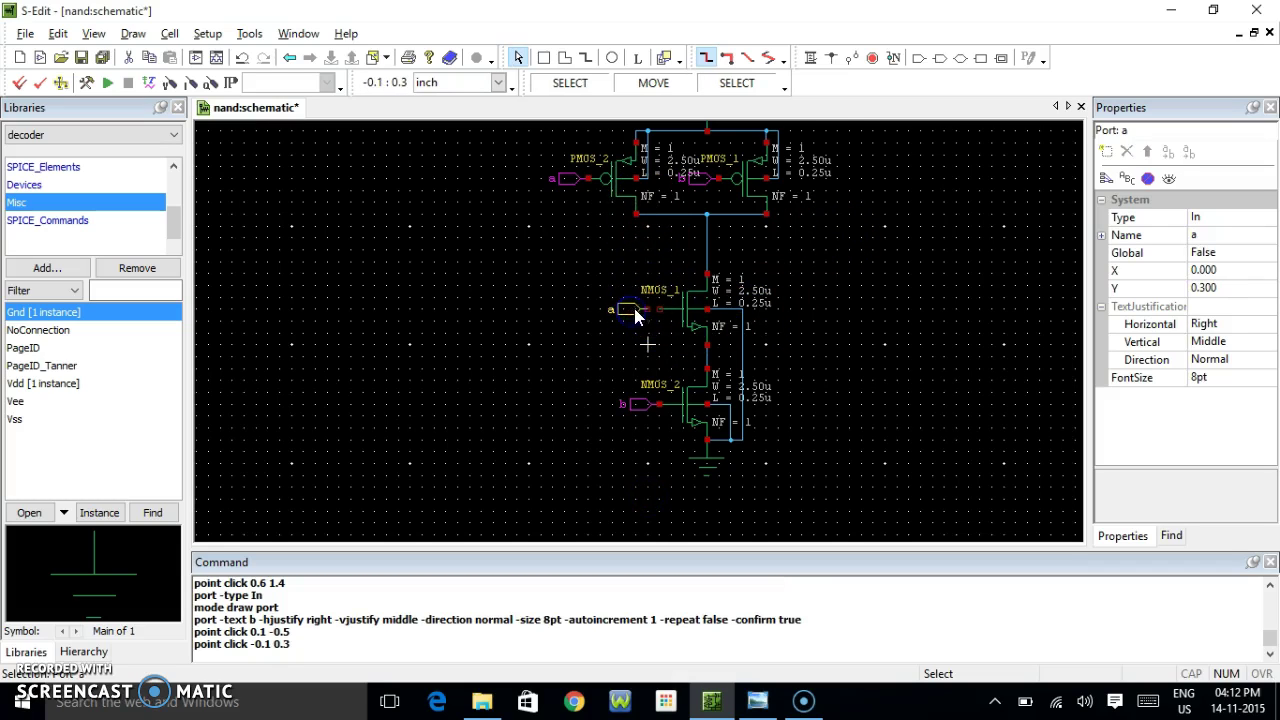
left_click(810, 57)
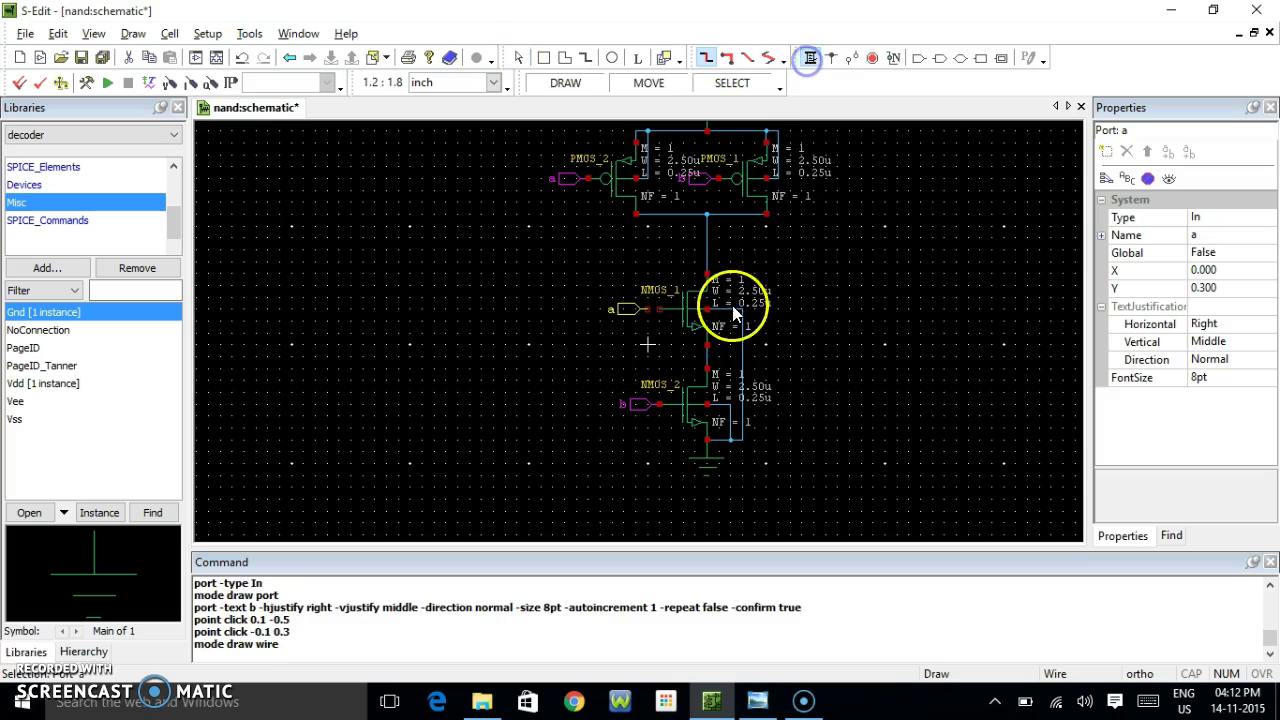
left_click(660, 311)
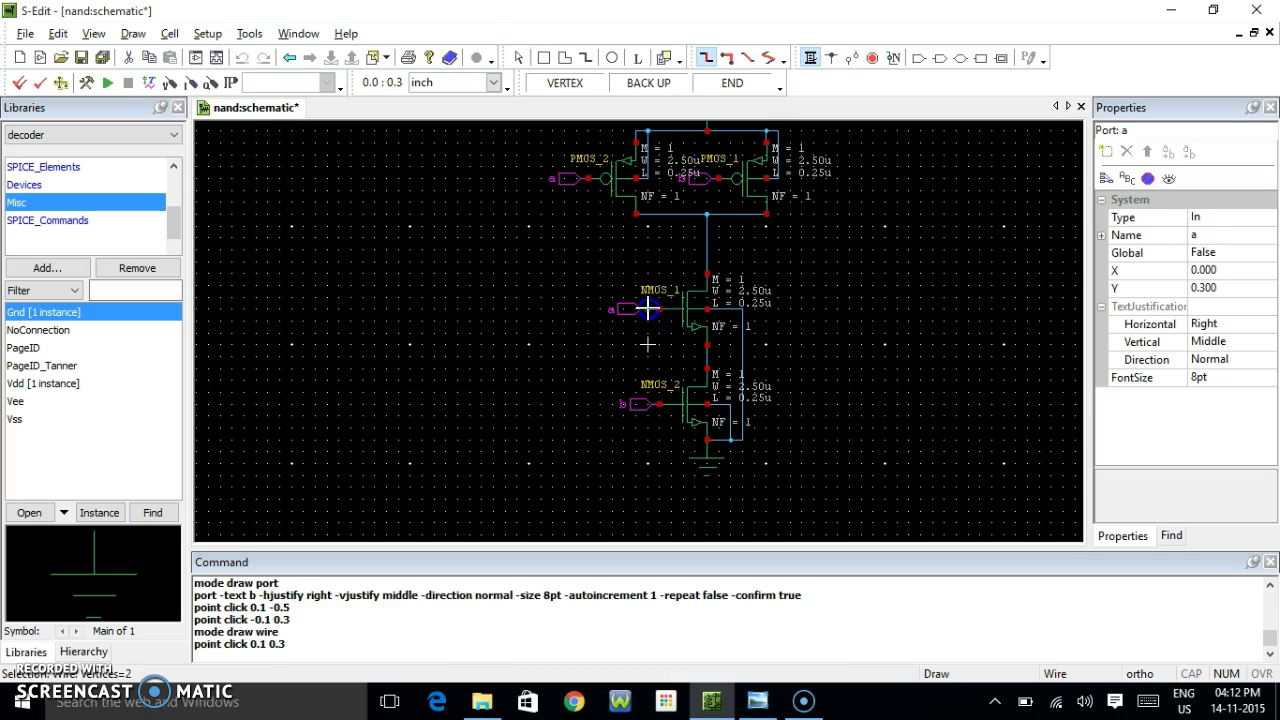
left_click(653, 309)
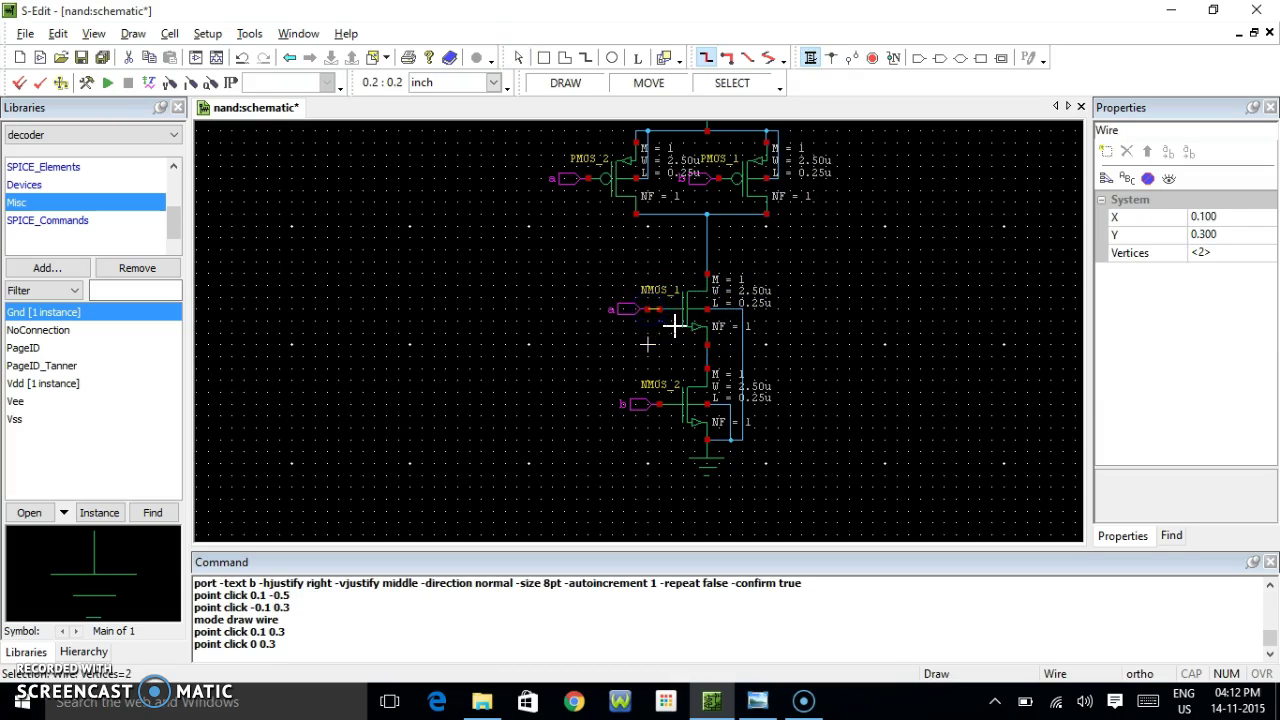
Switch to Windows Photo Viewer to study the hand-drawn four-branch decoder circuit, and return to S-Edit.
left_click(757, 700)
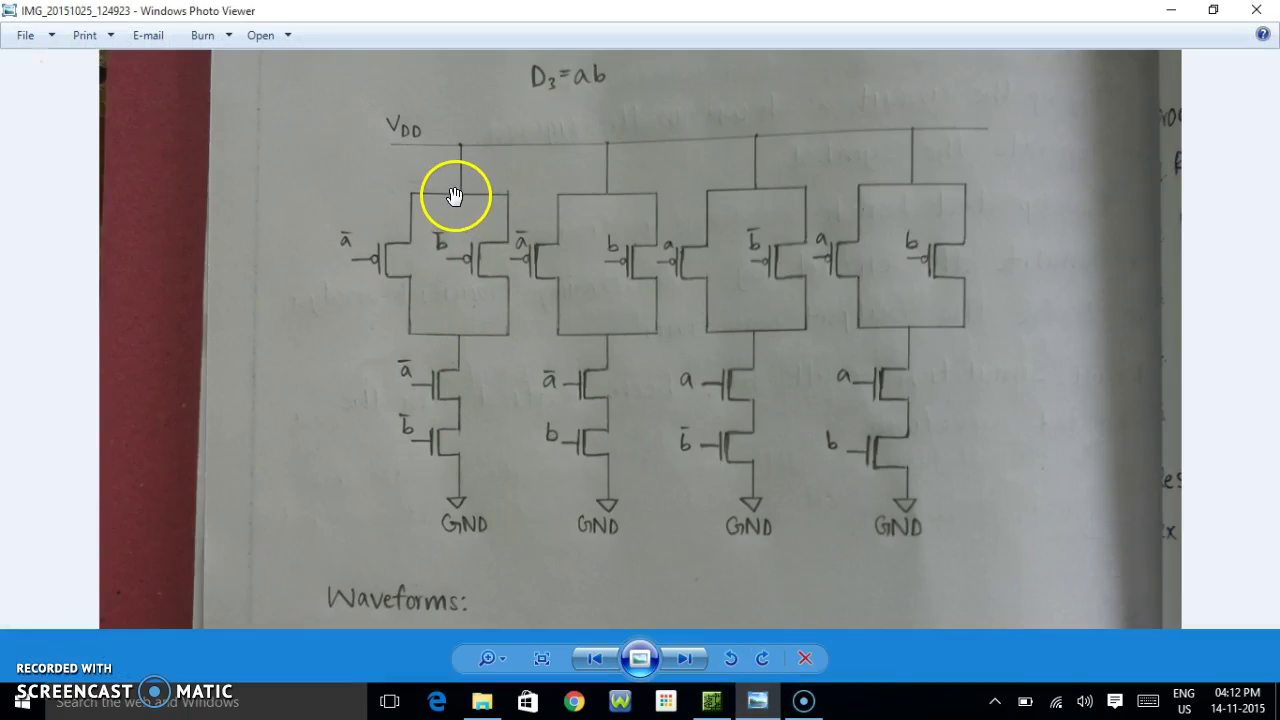
left_click_drag(710, 303, 702, 4)
left_click_drag(810, 5, 814, 294)
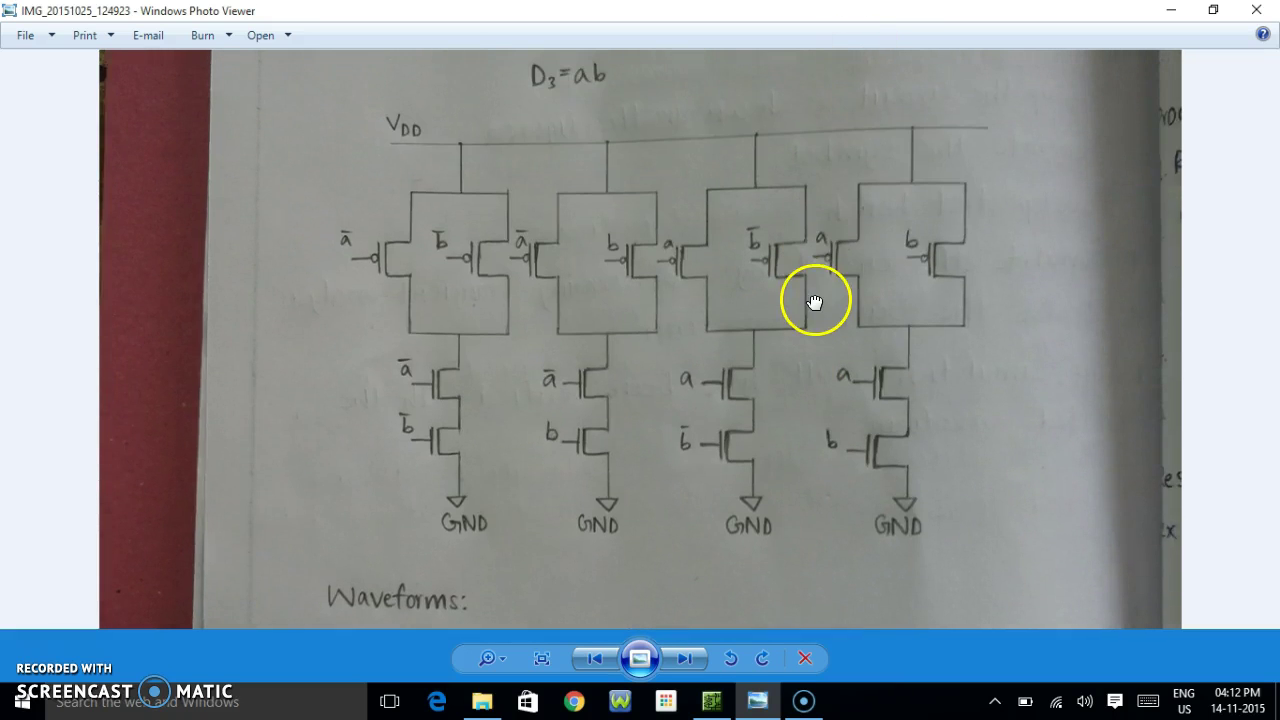
left_click_drag(844, 408, 883, 222)
left_click_drag(792, 497, 833, 692)
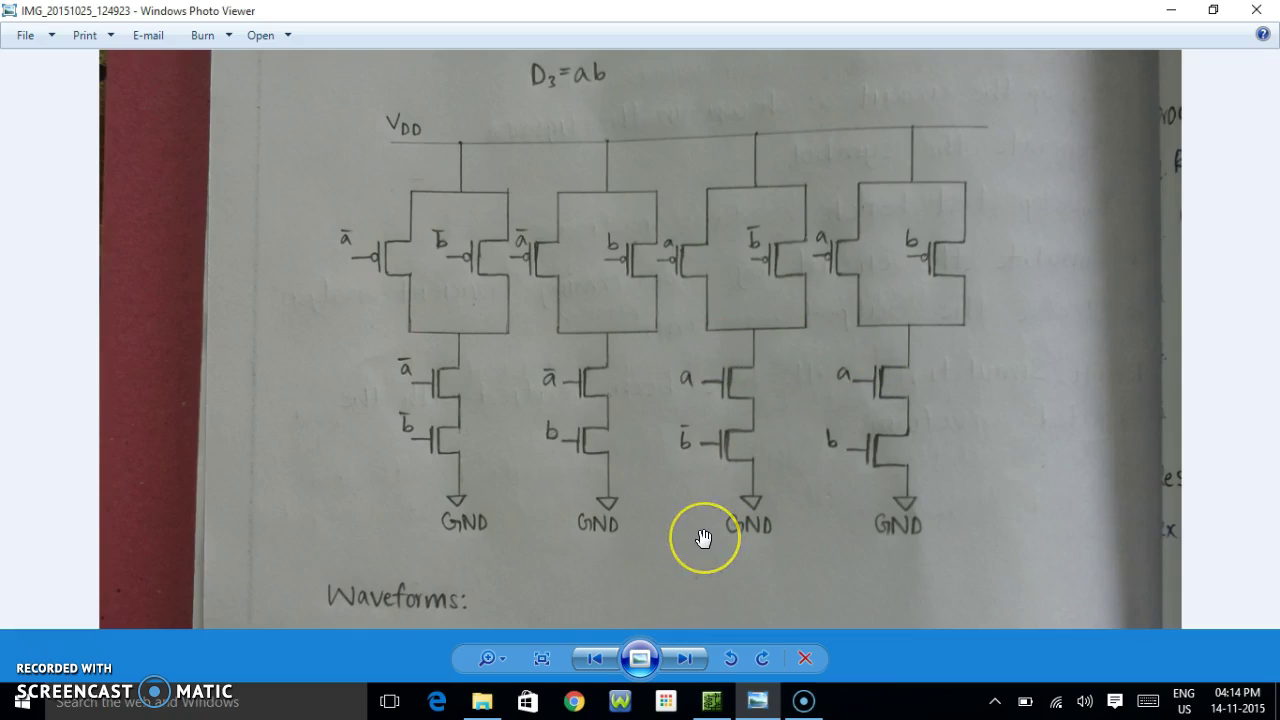
left_click(712, 699)
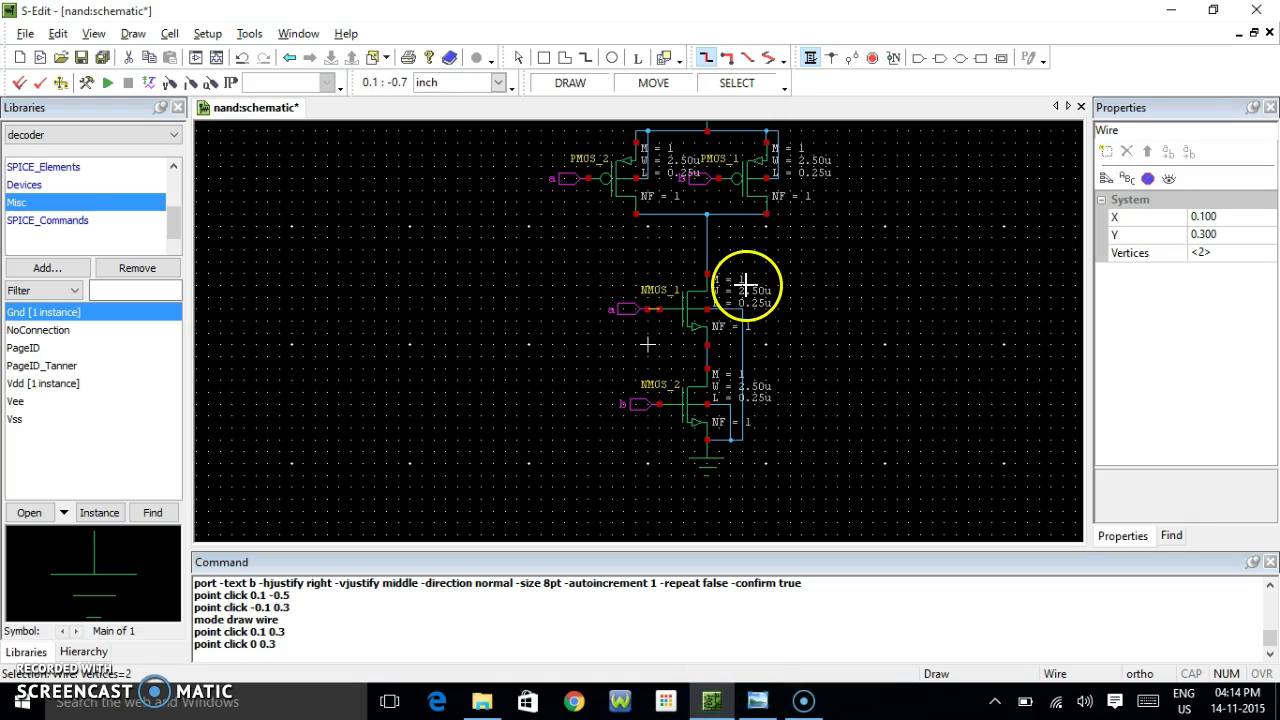
Add an output port named Out on the wire between the PMOS drains and the NMOS_1 drain.
left_click(939, 60)
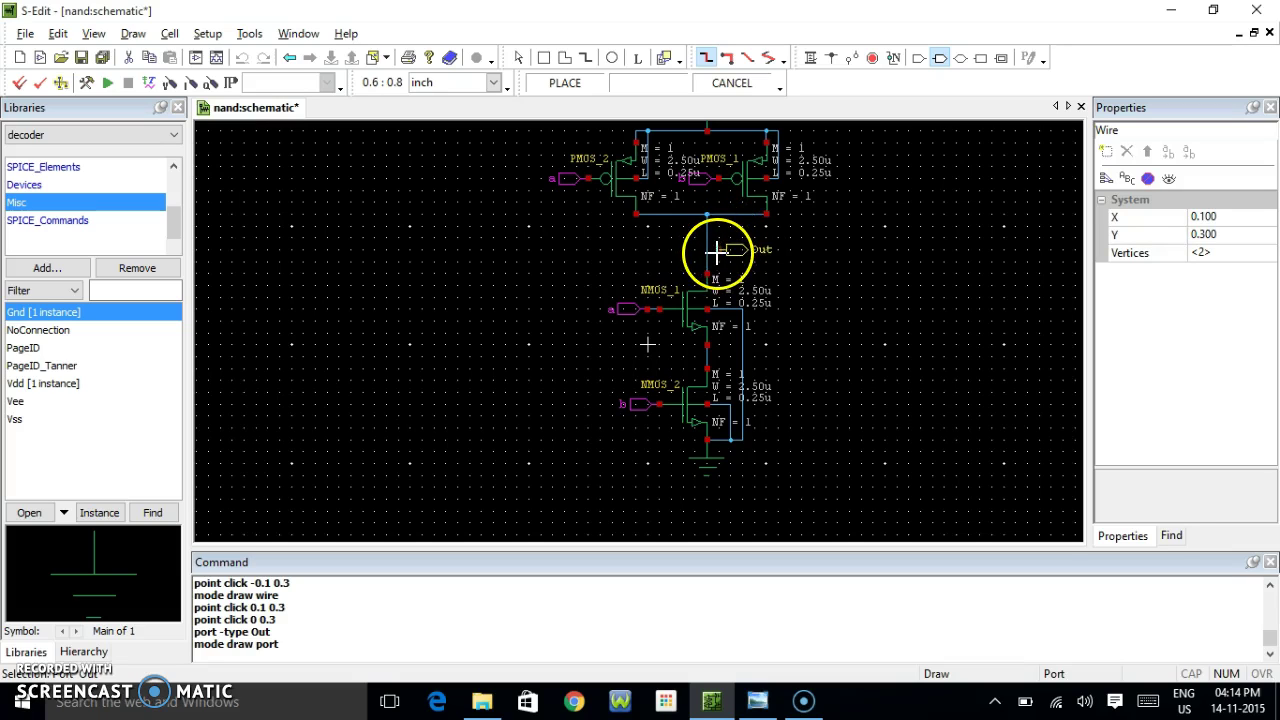
left_click(712, 252)
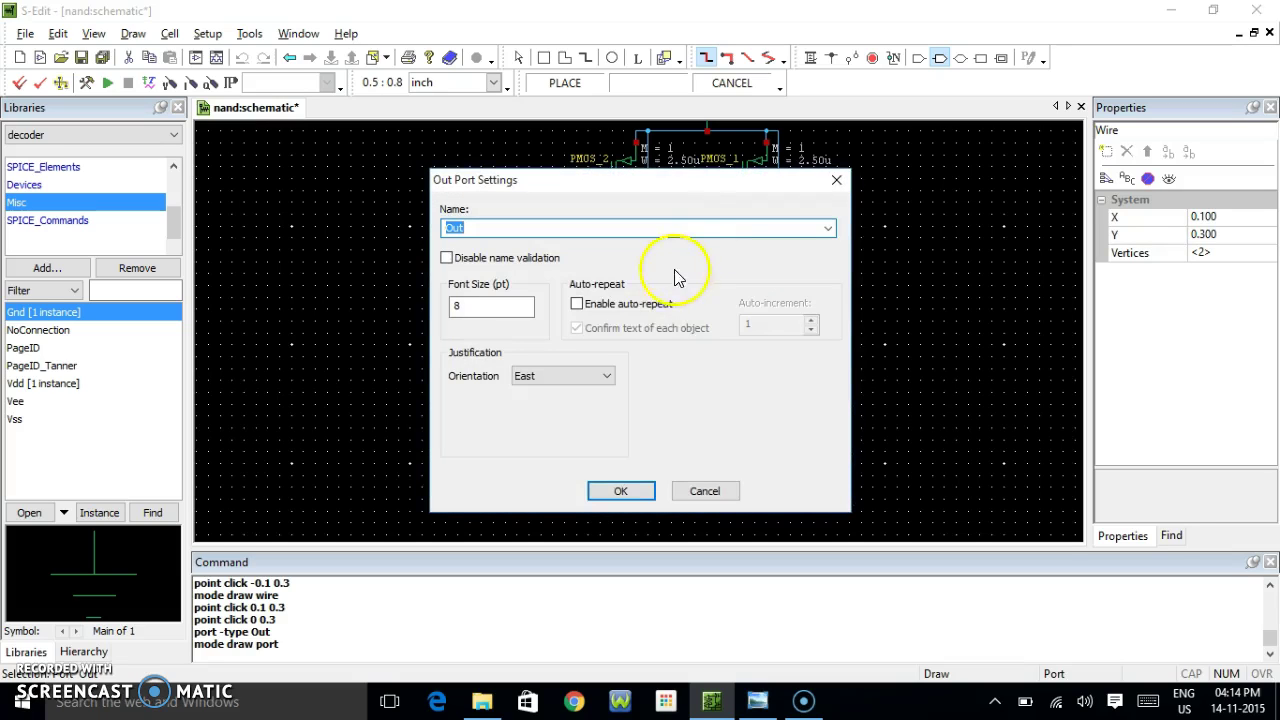
left_click(620, 493)
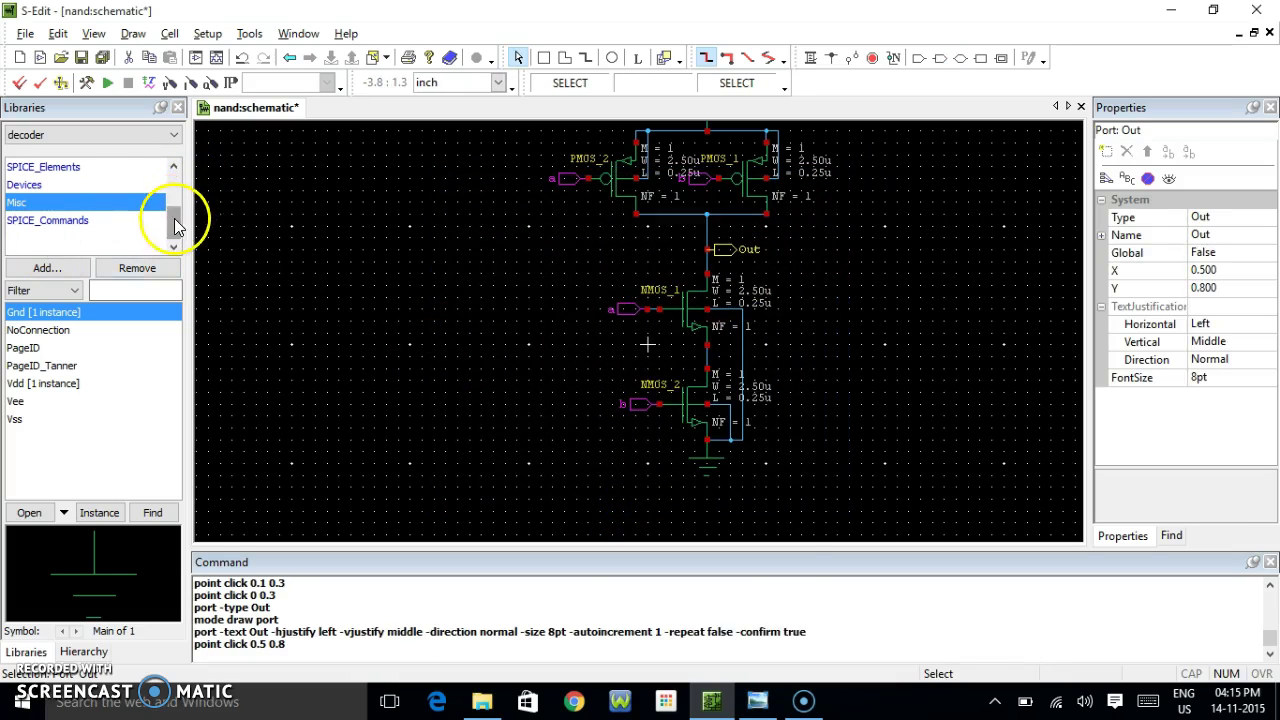
Recheck the branch outputs in the hand-drawn decoder circuit in Windows Photo Viewer and return to the nand schematic in S-Edit.
left_click_drag(174, 220, 172, 185)
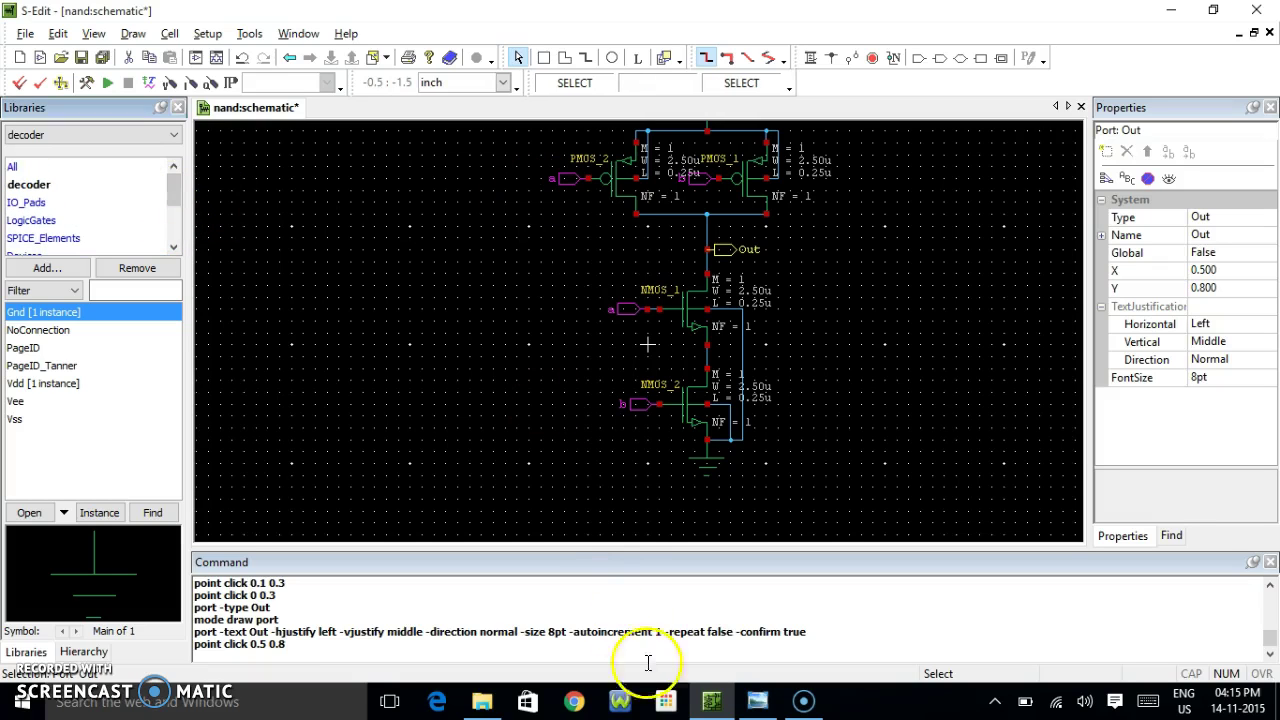
left_click(760, 706)
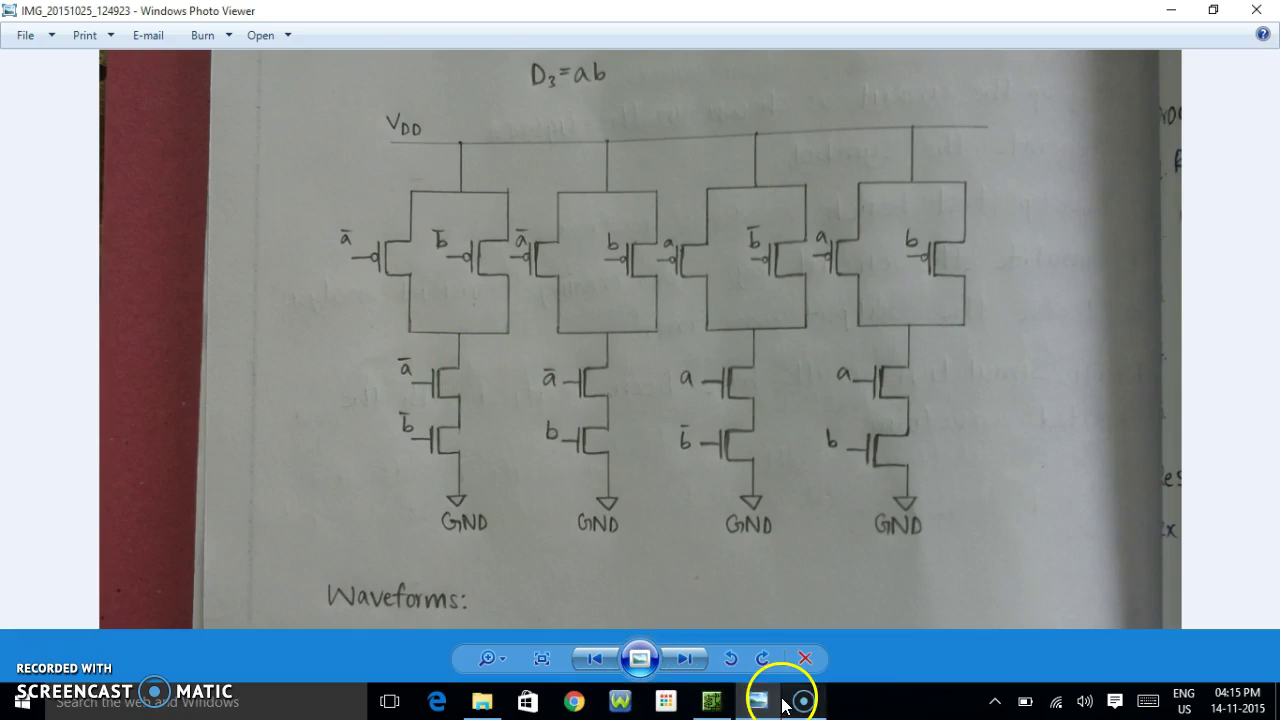
left_click(718, 704)
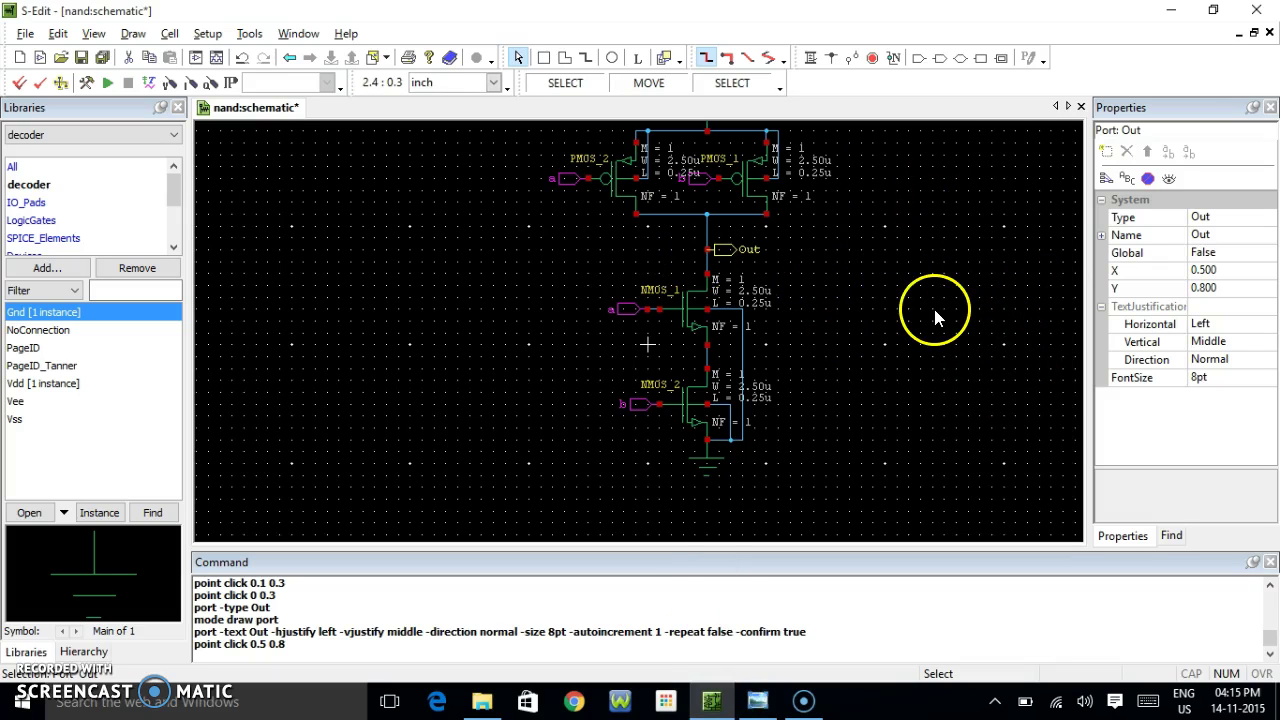
scroll(940, 312, "up", 3)
scroll(929, 306, "down", 3)
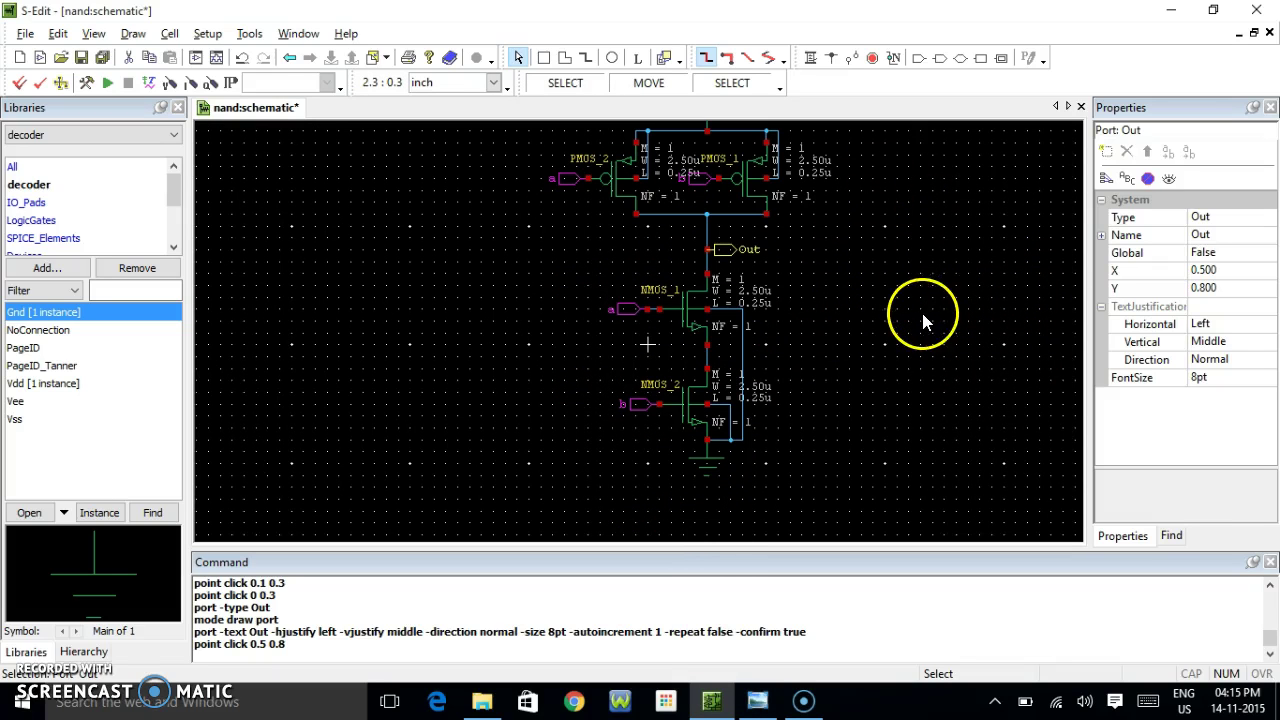
Place one instance of Cell0 from the decoder library beside the Out port, level with the NAND output node.
mouse_move(177, 186)
left_mouse_down()
mouse_move(177, 214)
mouse_move(177, 186)
left_mouse_up()
left_click(14, 166)
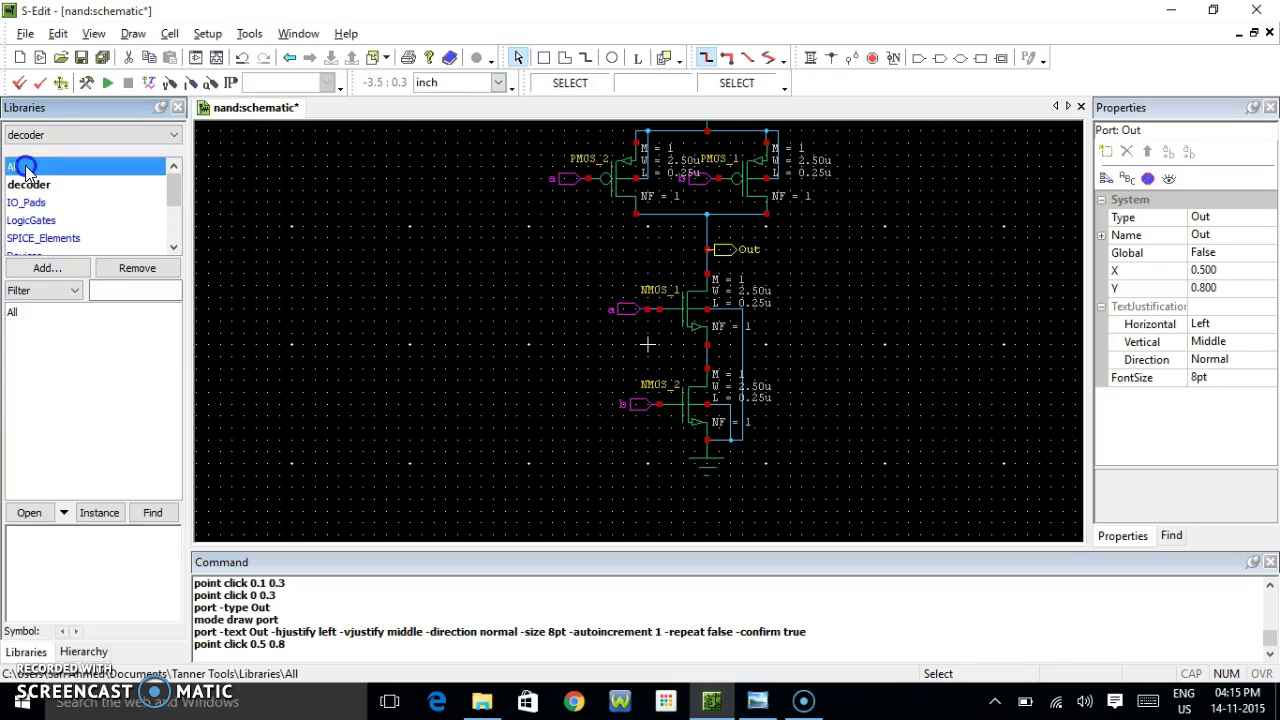
left_click(28, 184)
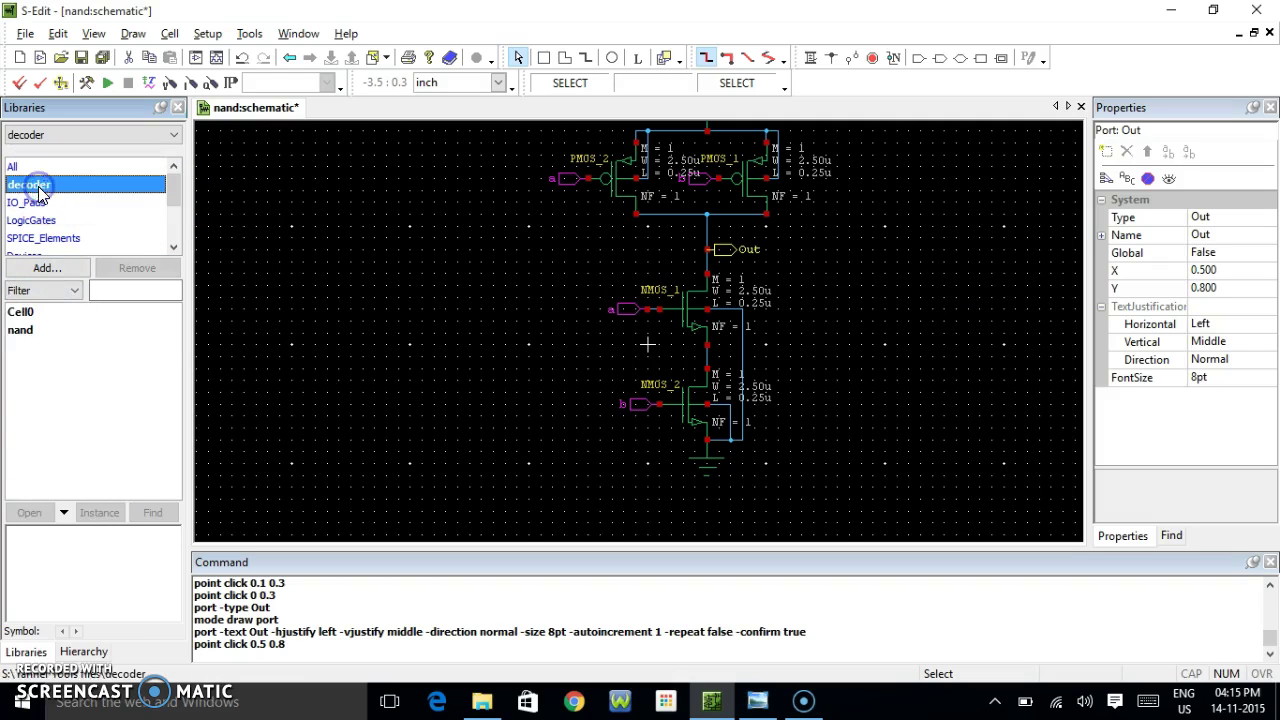
left_click(24, 312)
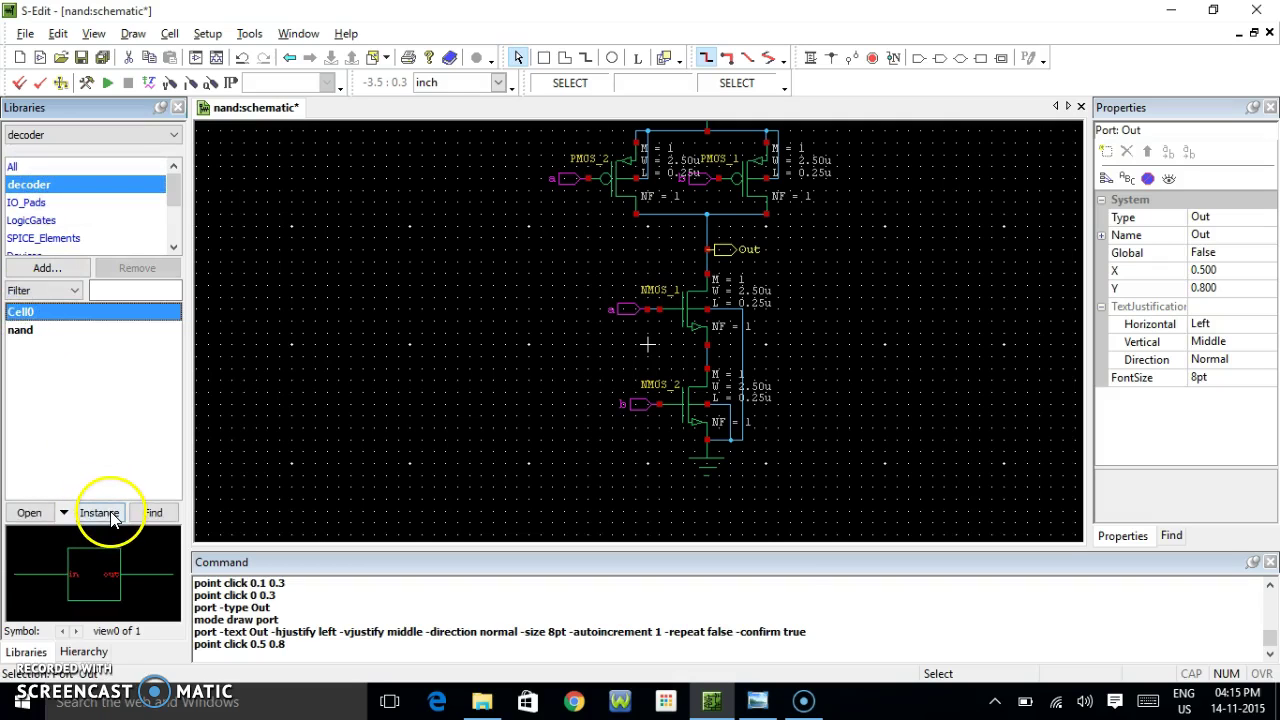
left_click(100, 513)
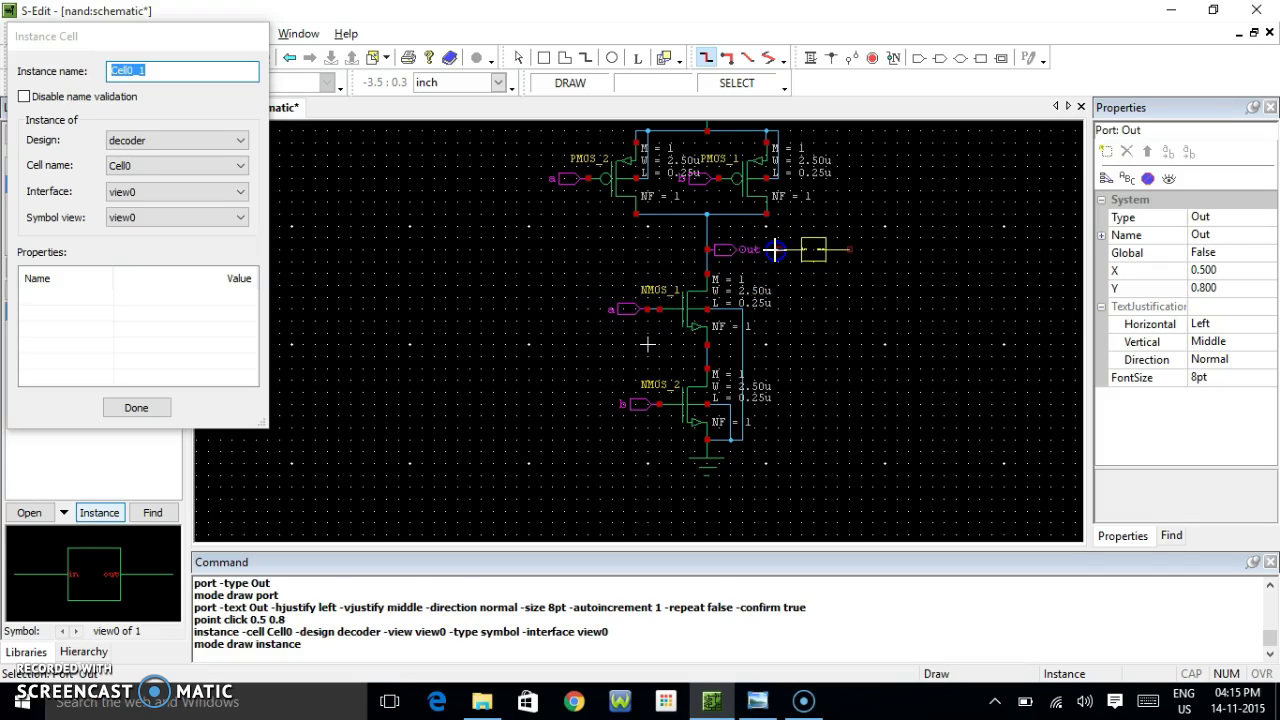
left_click(775, 249)
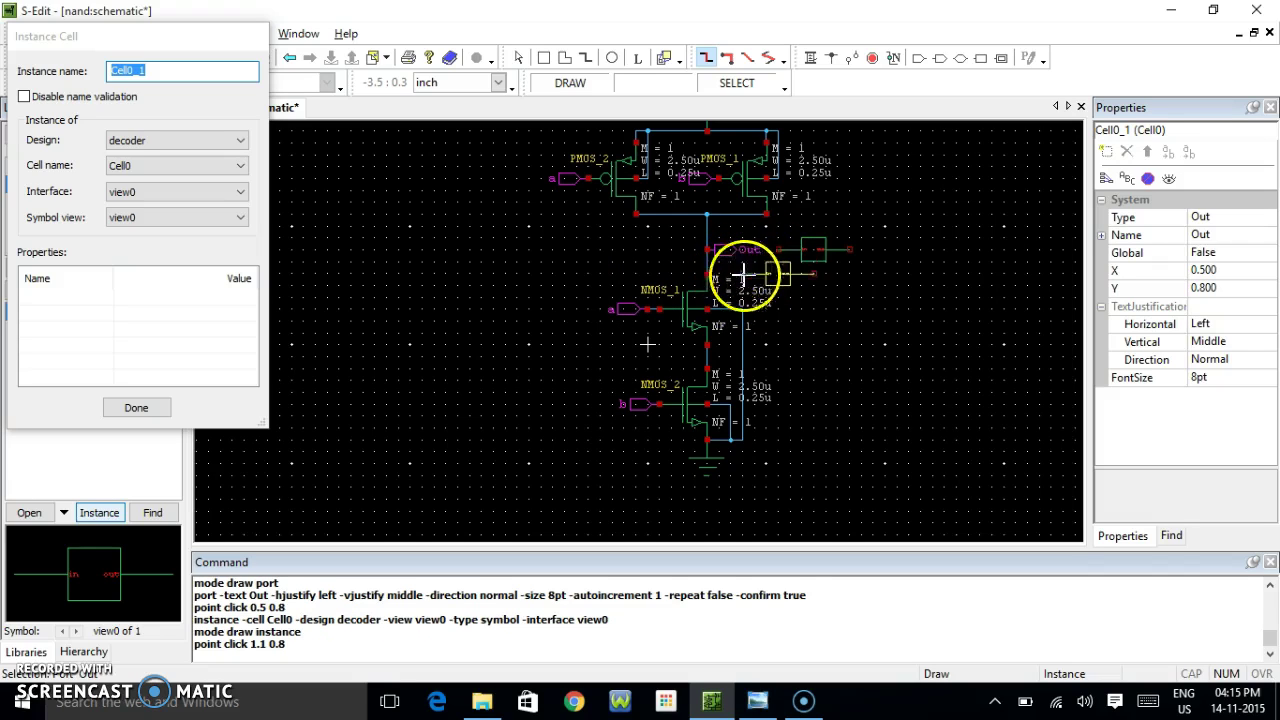
key("Delete")
key("ctrl+z")
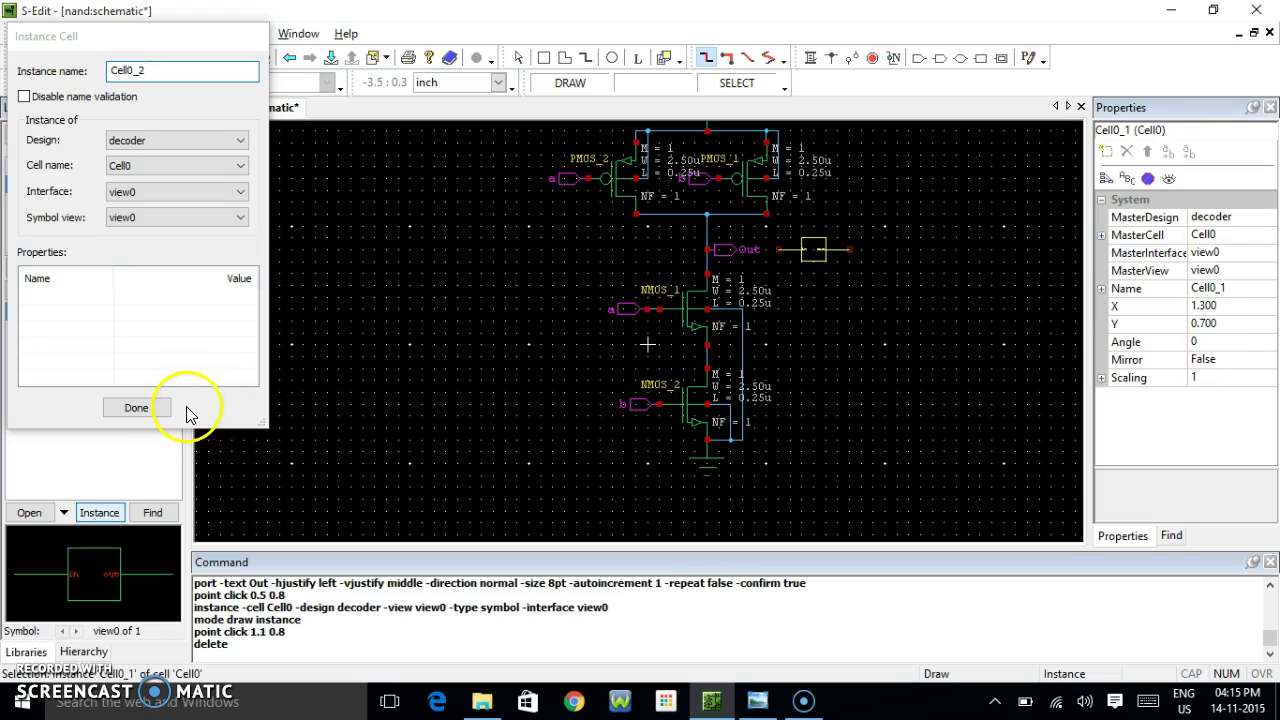
left_click(140, 409)
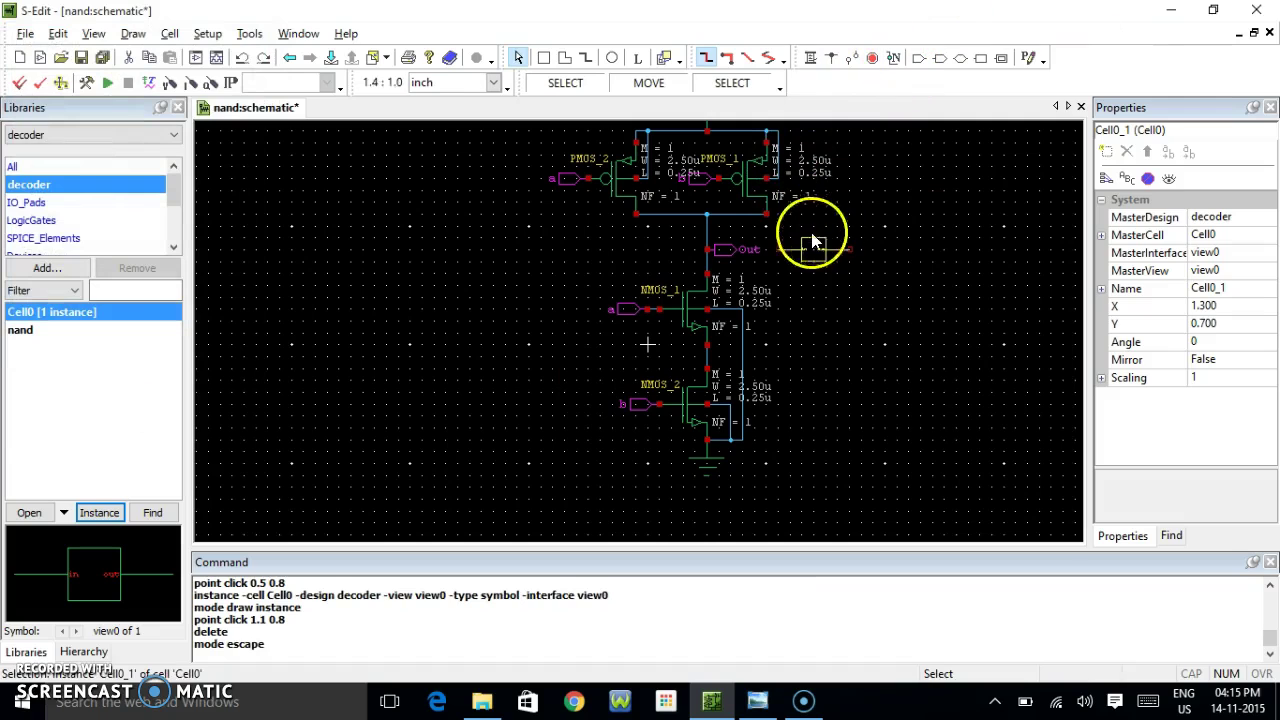
Delete the Out port and wire the NAND output node to the input of the Cell0 instance.
left_click(738, 250)
key("Delete")
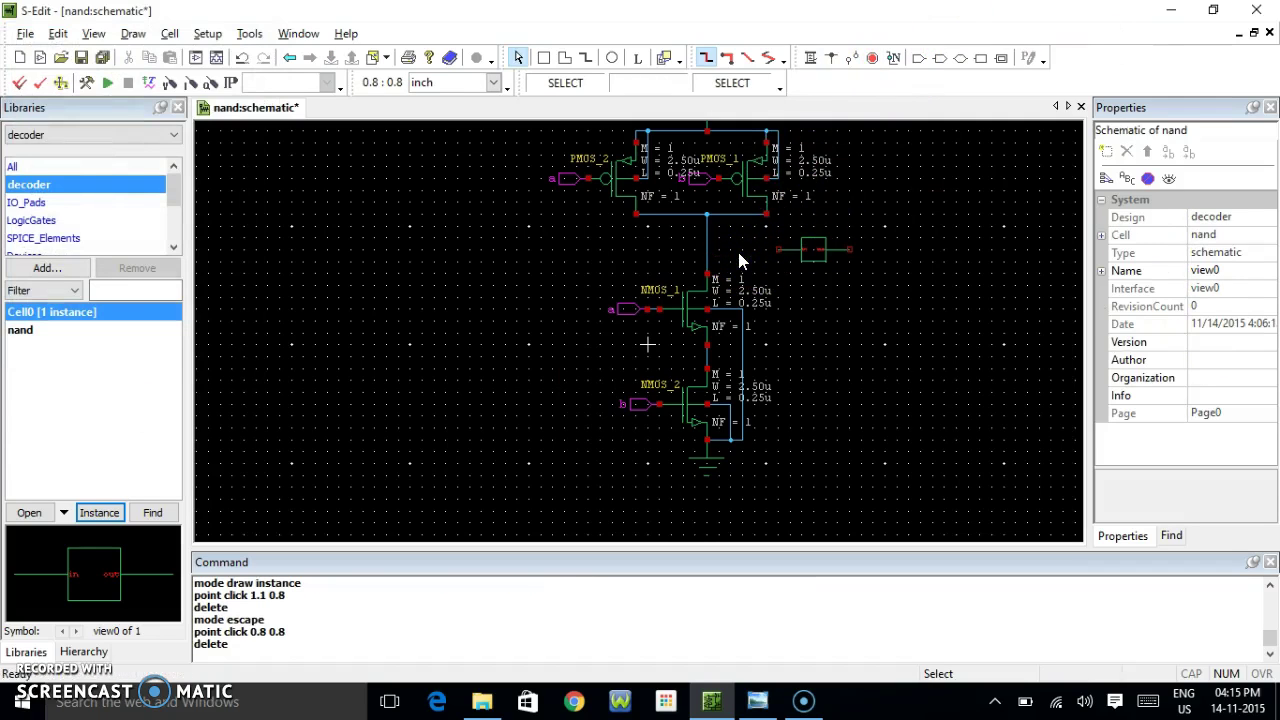
left_click(810, 57)
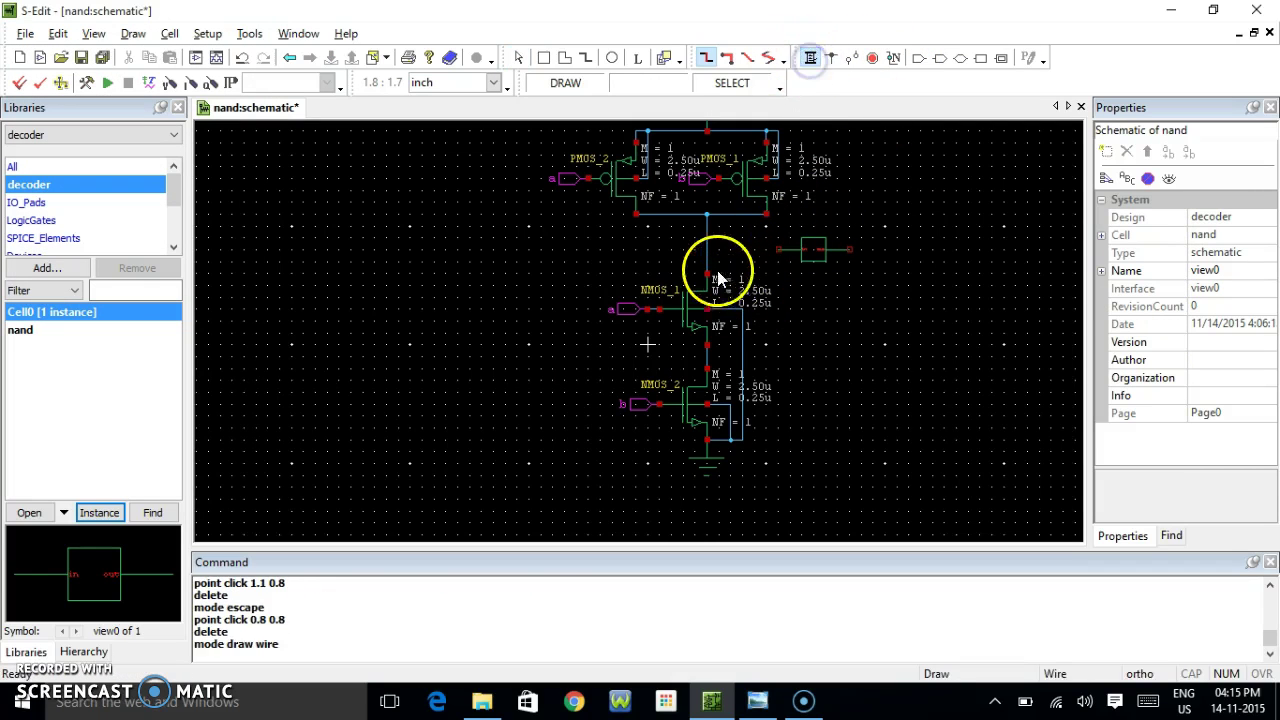
left_click(707, 250)
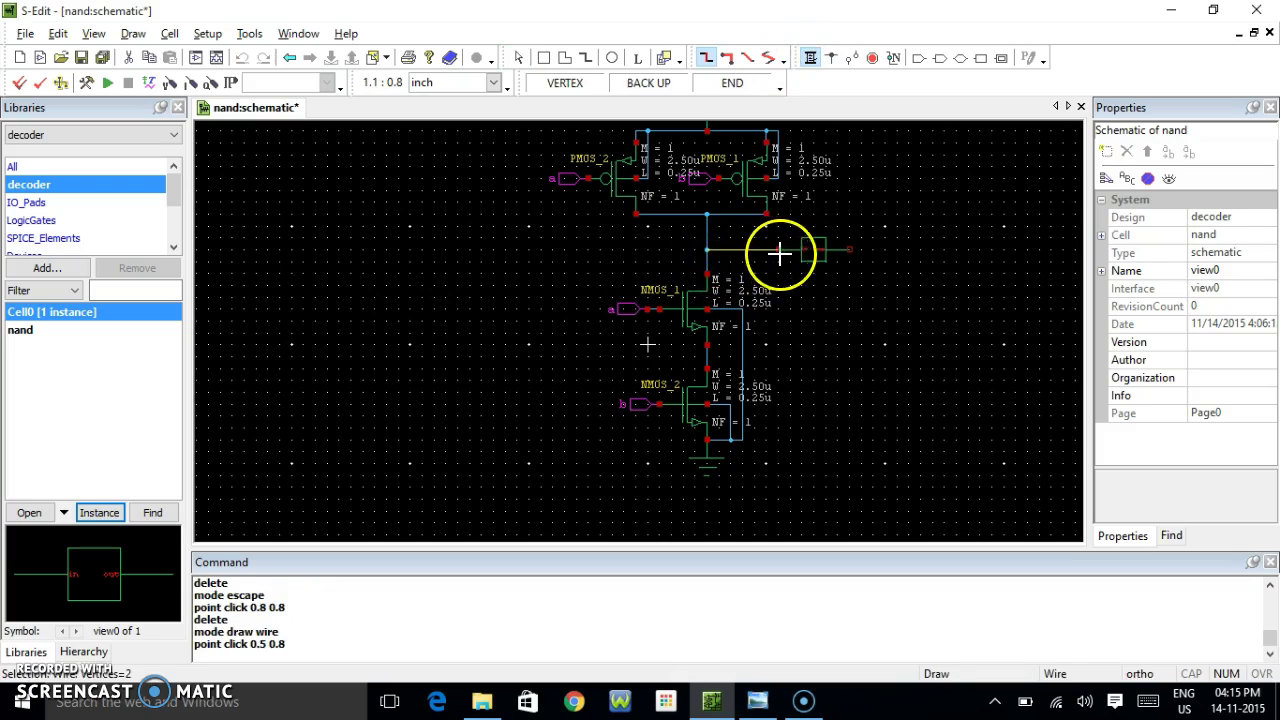
left_click(779, 250)
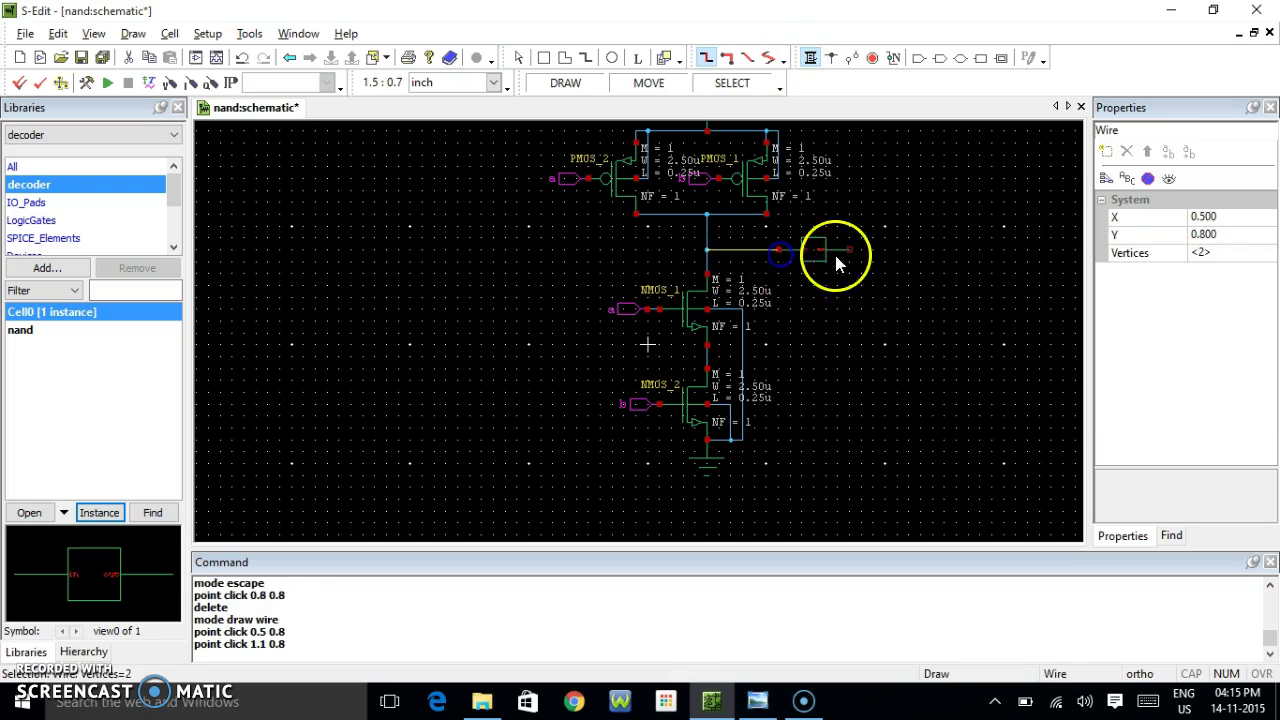
right_click(861, 171)
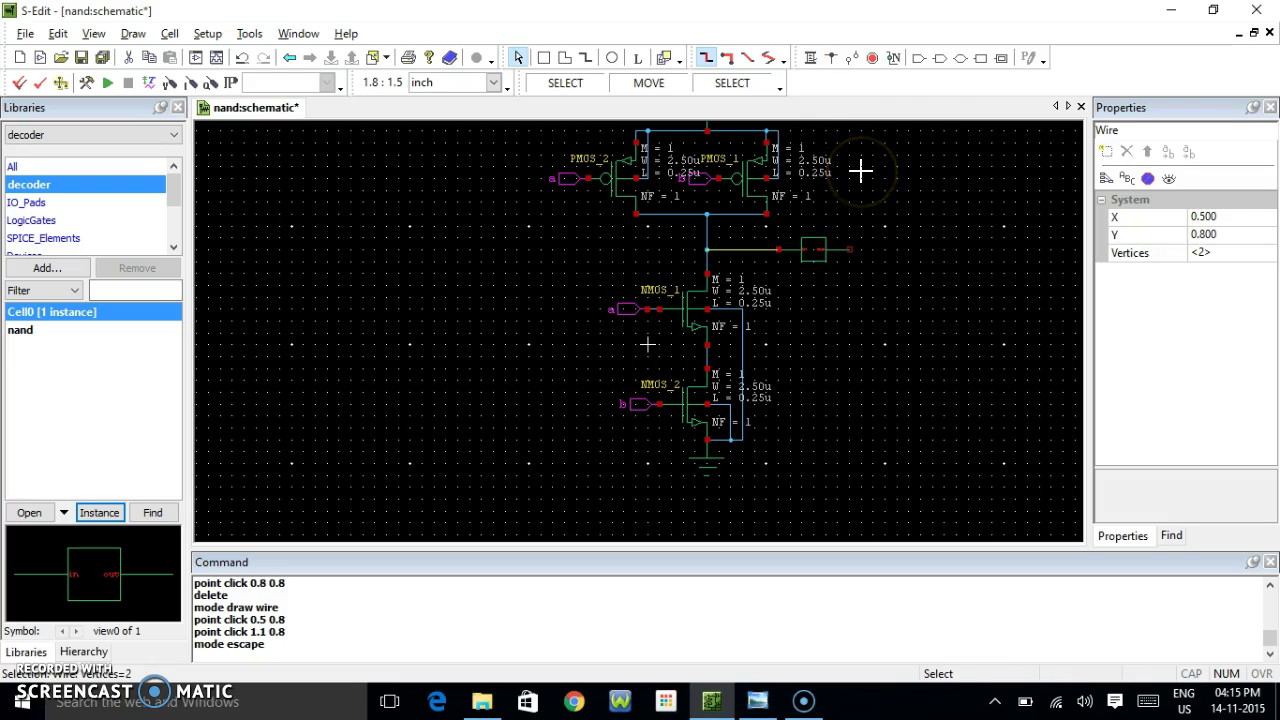
Place an output port named Out on the output pin of the Cell0 instance.
left_click(919, 57)
key("Escape")
left_click(938, 58)
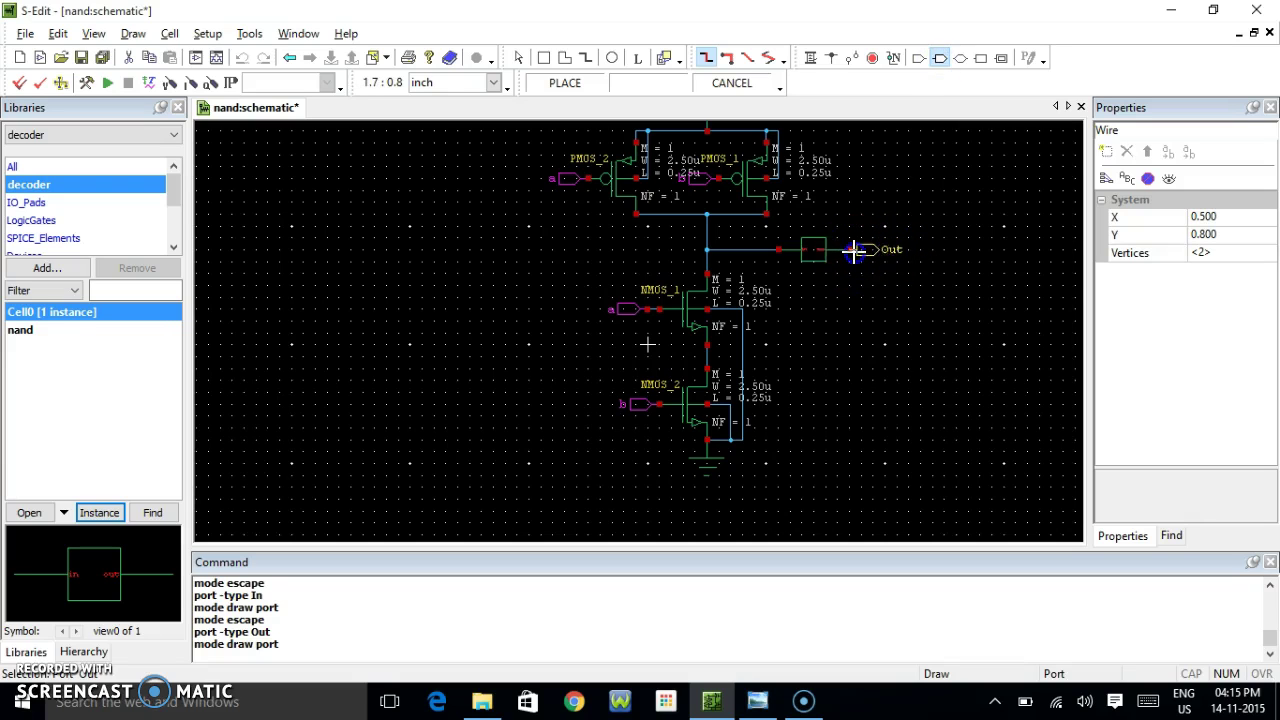
left_click(855, 251)
left_click(620, 491)
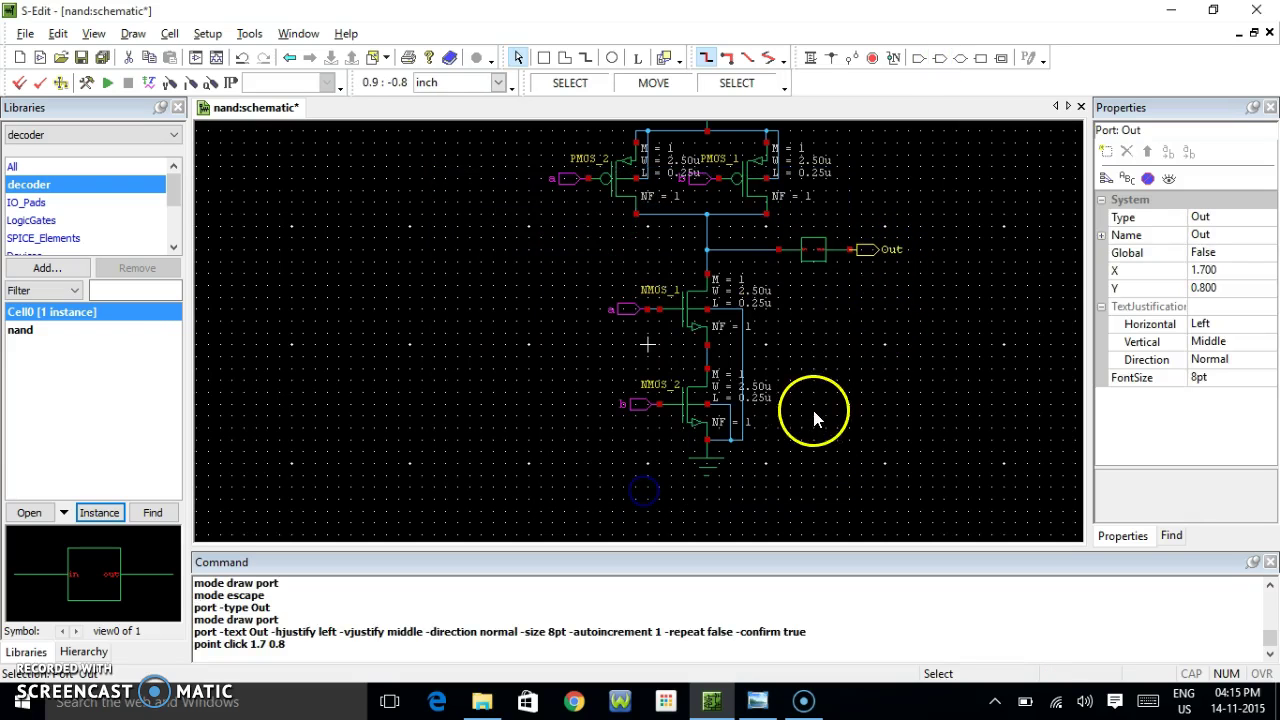
key("Home")
key("Home")
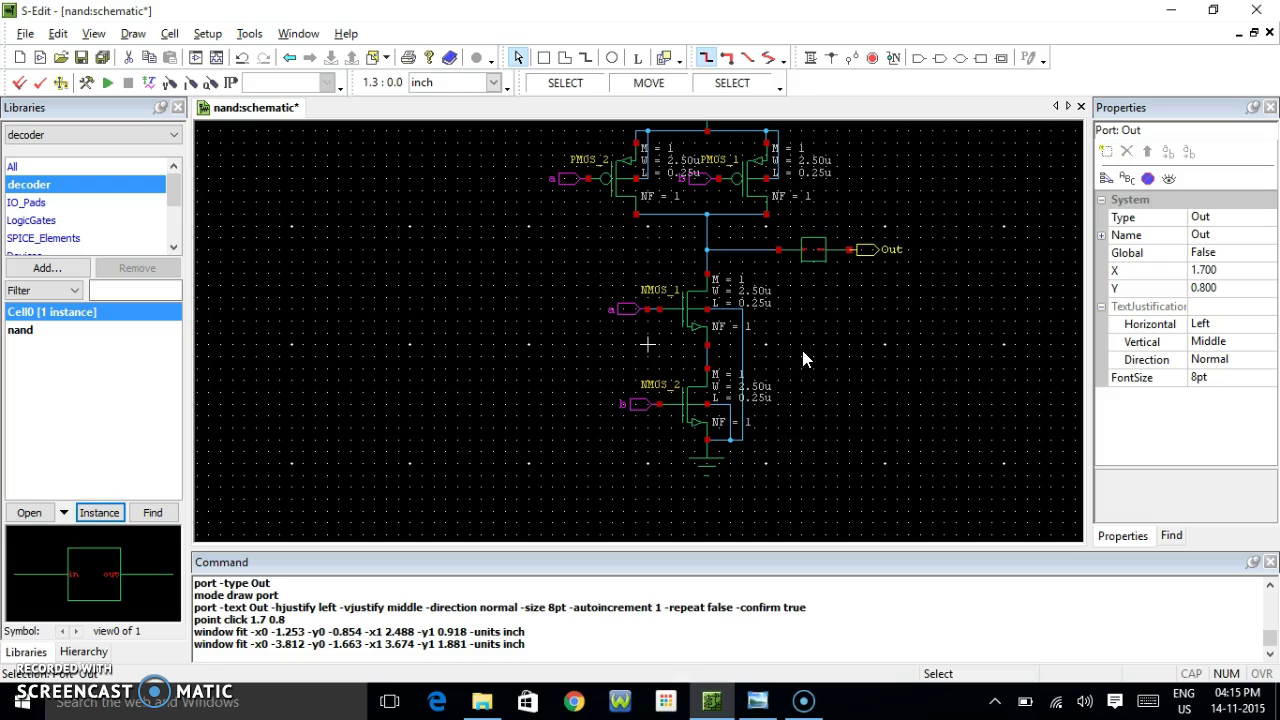
Compare the finished NAND stage with the hand-drawn decoder circuit in Windows Photo Viewer and return to the S-Edit schematic.
left_click(760, 705)
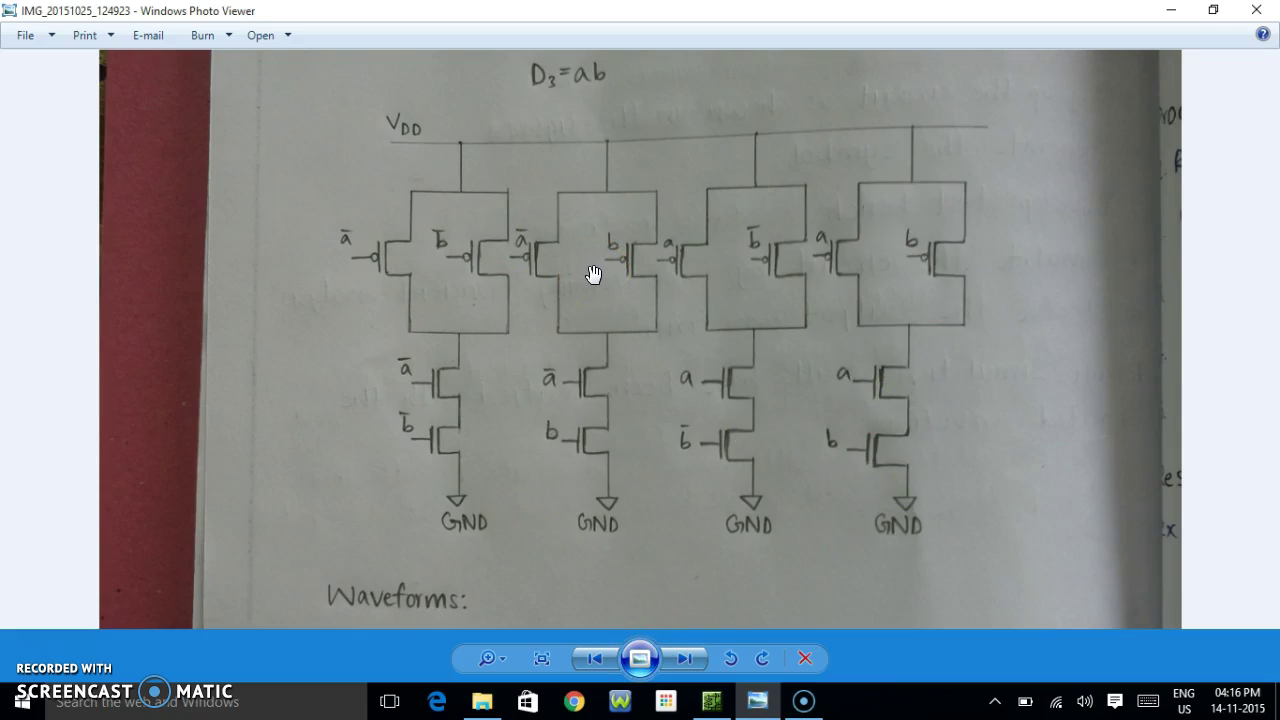
mouse_move(757, 704)
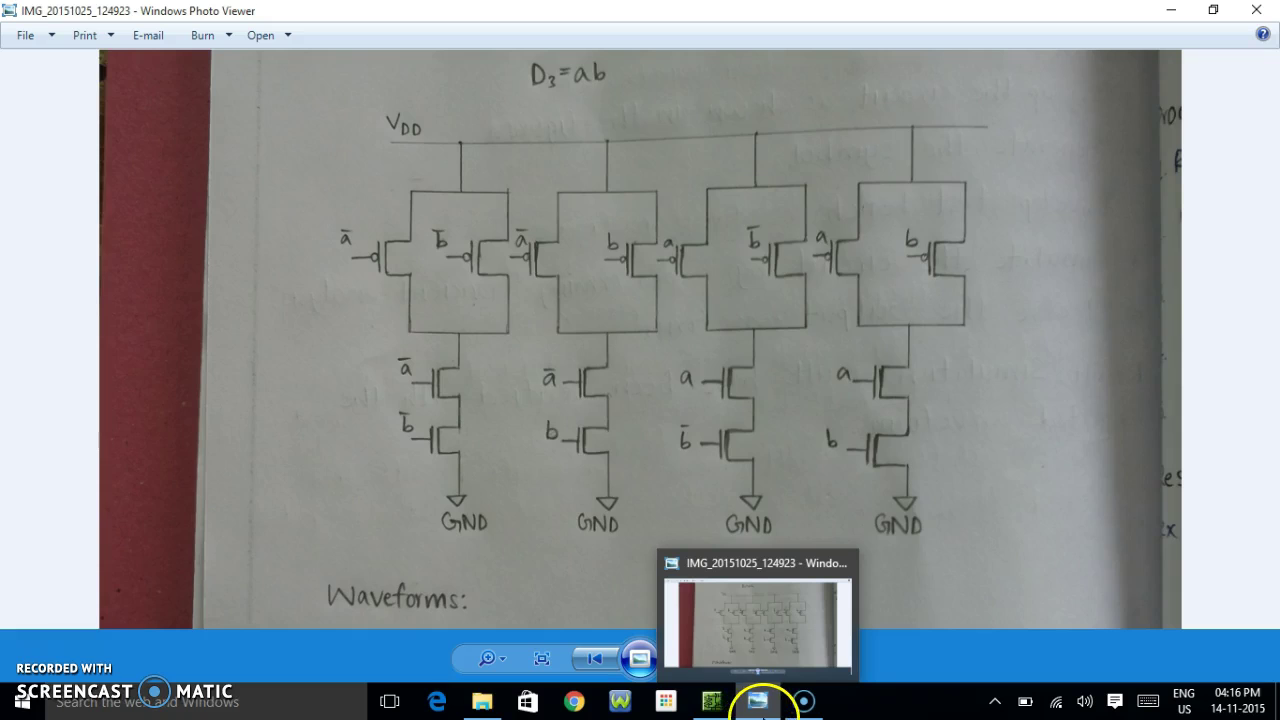
left_click(711, 701)
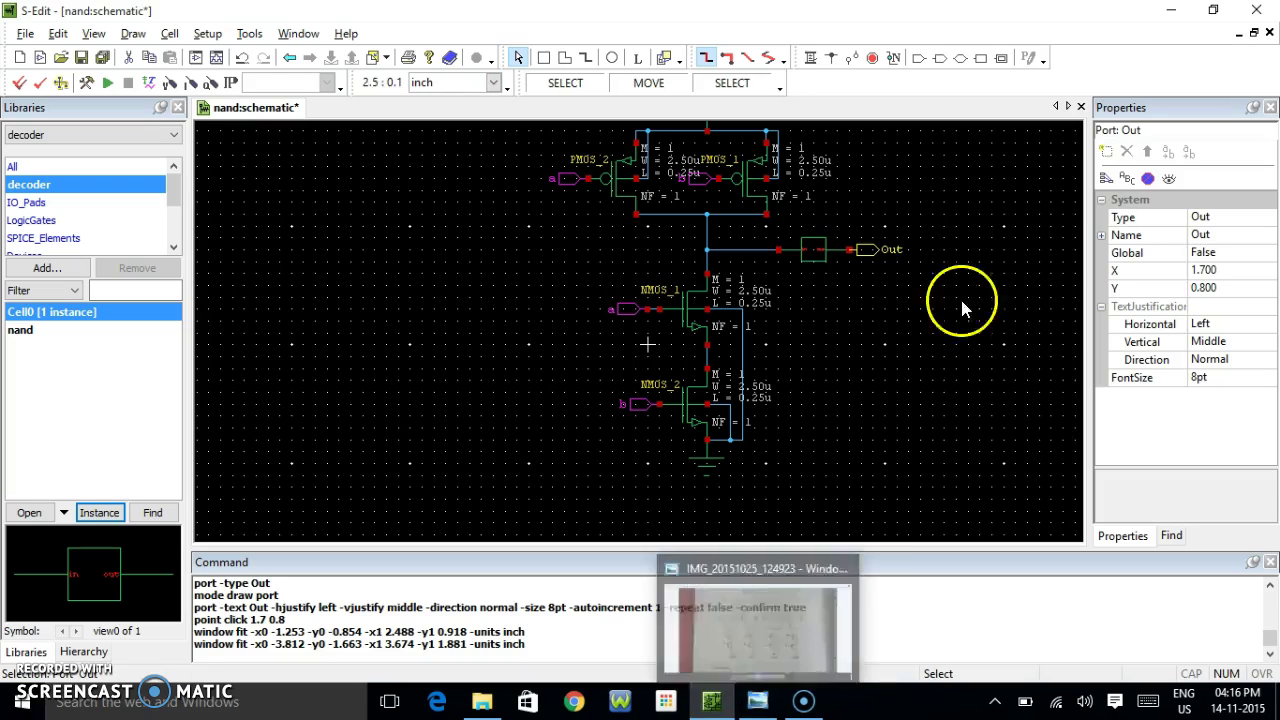